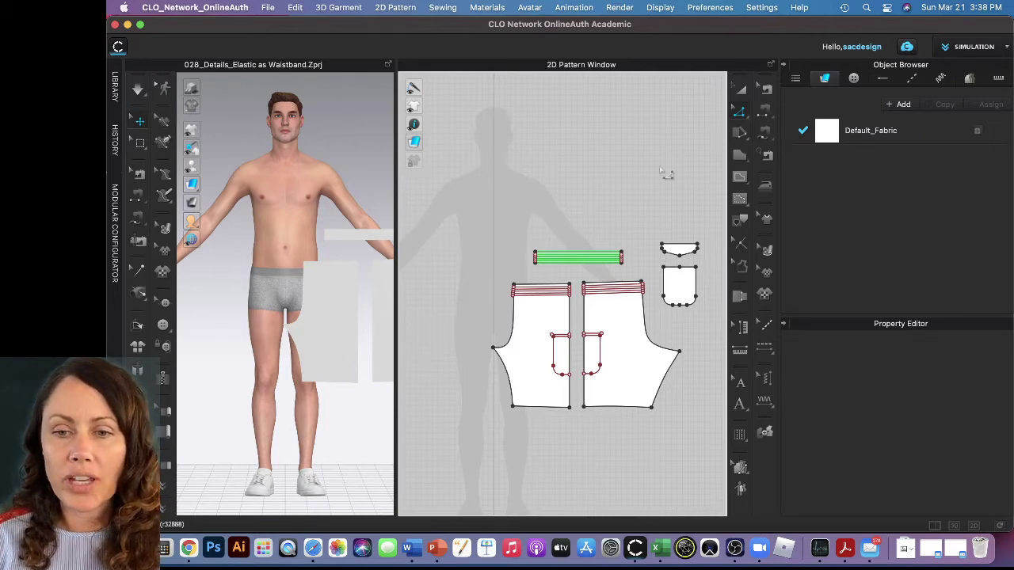
# Step: Marquee-select every shorts pattern piece in the 2D window using Transform Pattern
pyautogui.click(741, 91)
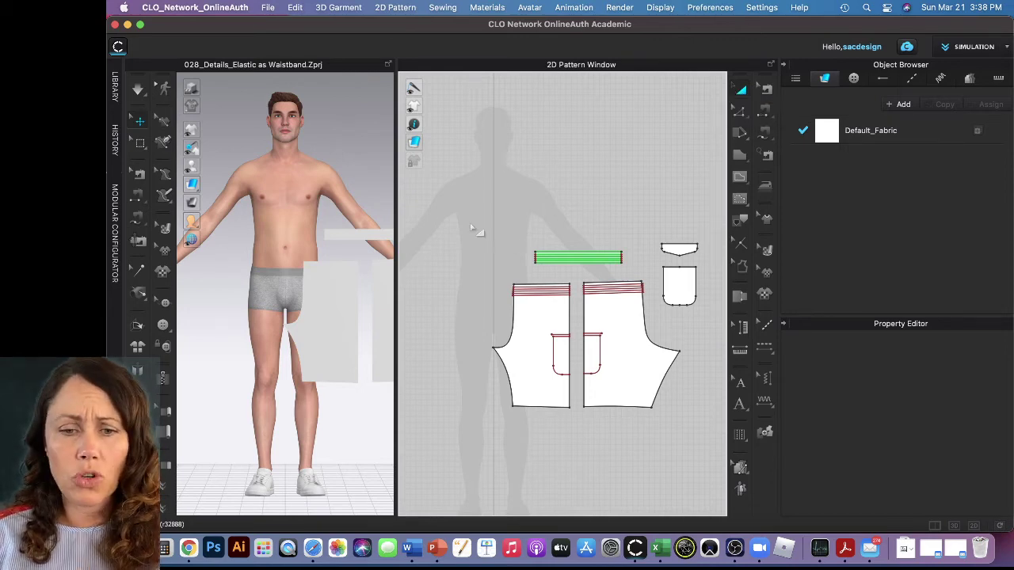
pyautogui.moveTo(466, 214); pyautogui.dragTo(723, 442)
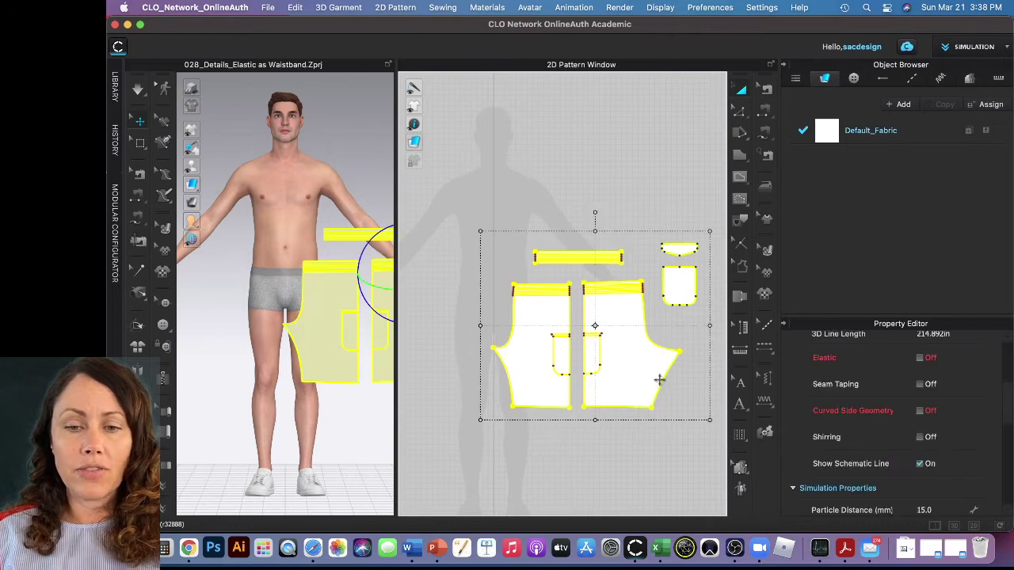
# Step: Place a mirrored Symmetric Pattern (with Sewing) copy of the shorts pieces left of the originals
pyautogui.rightClick(646, 371)
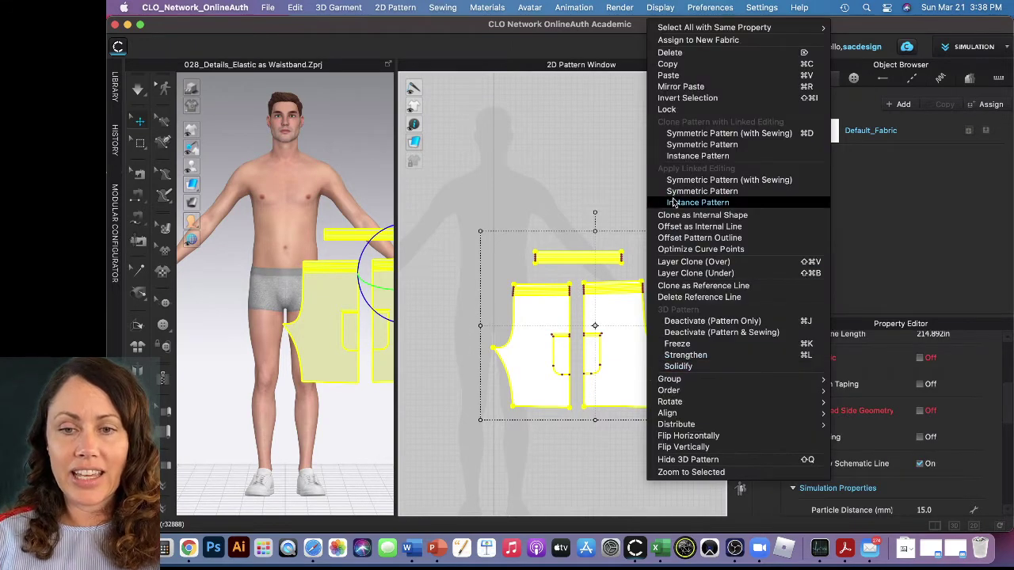
pyautogui.click(688, 136)
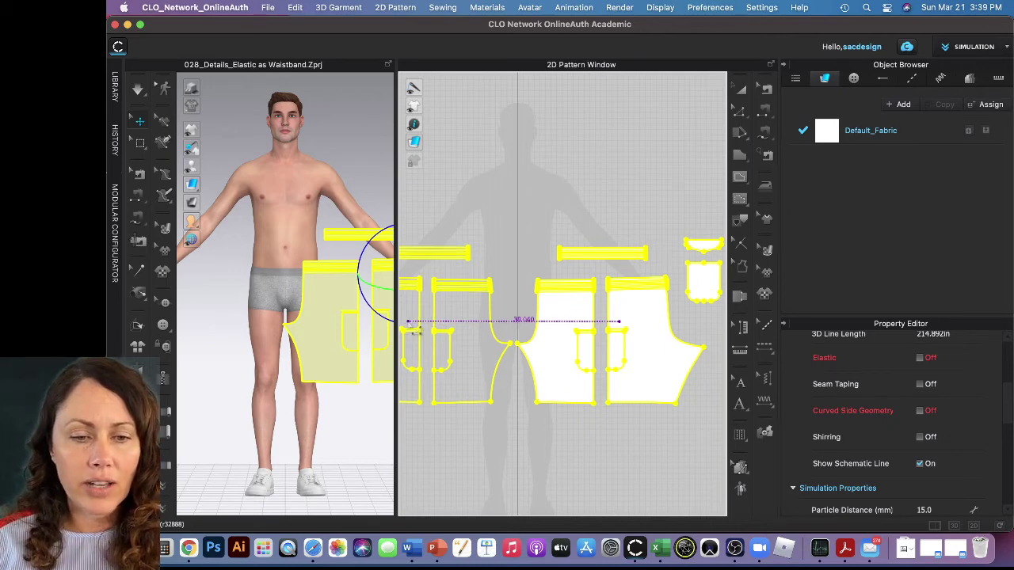
pyautogui.click(410, 327)
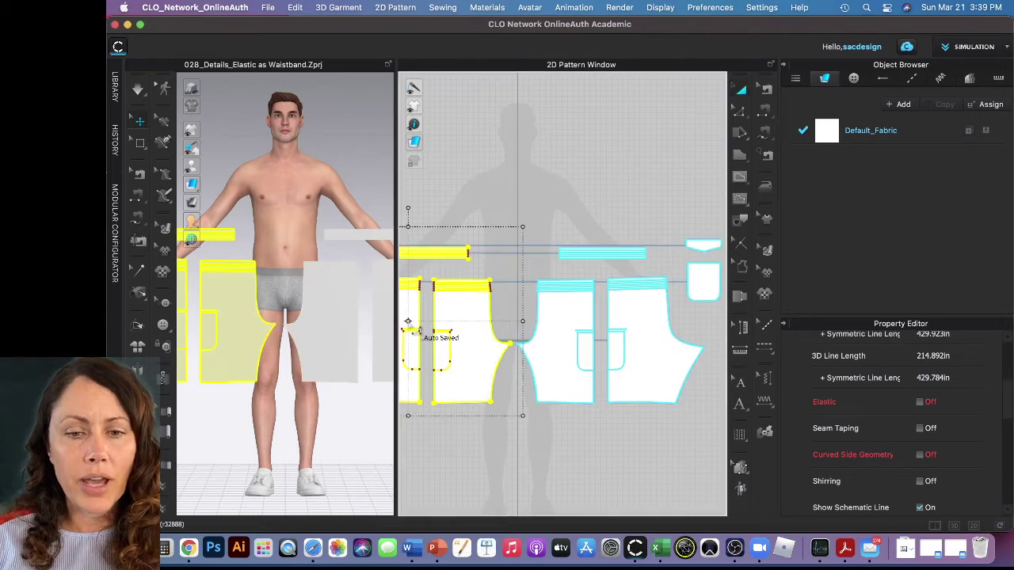
pyautogui.click(544, 206)
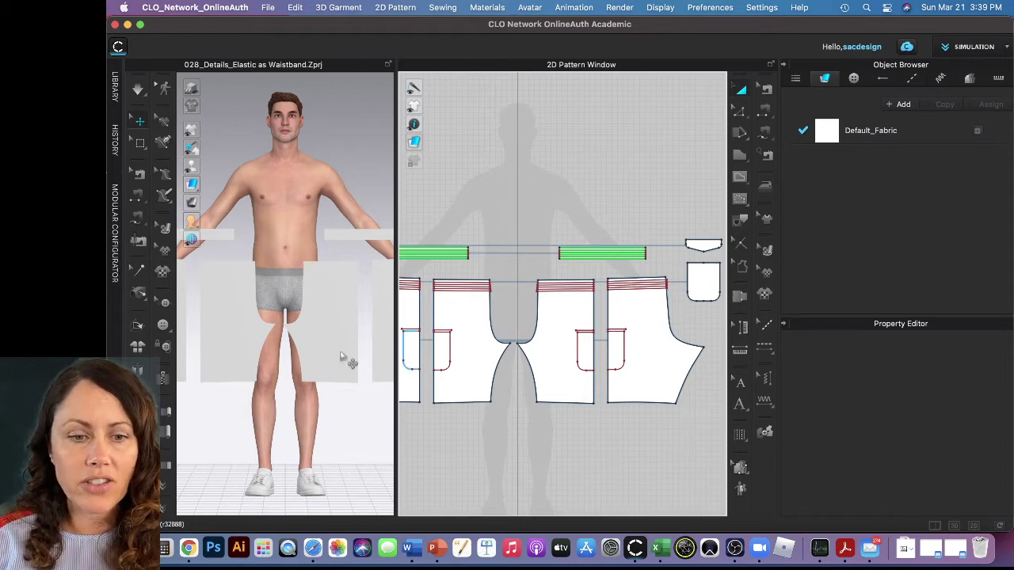
# Step: Sew the two crotch curves together and a side seam from the back piece
pyautogui.click(766, 115)
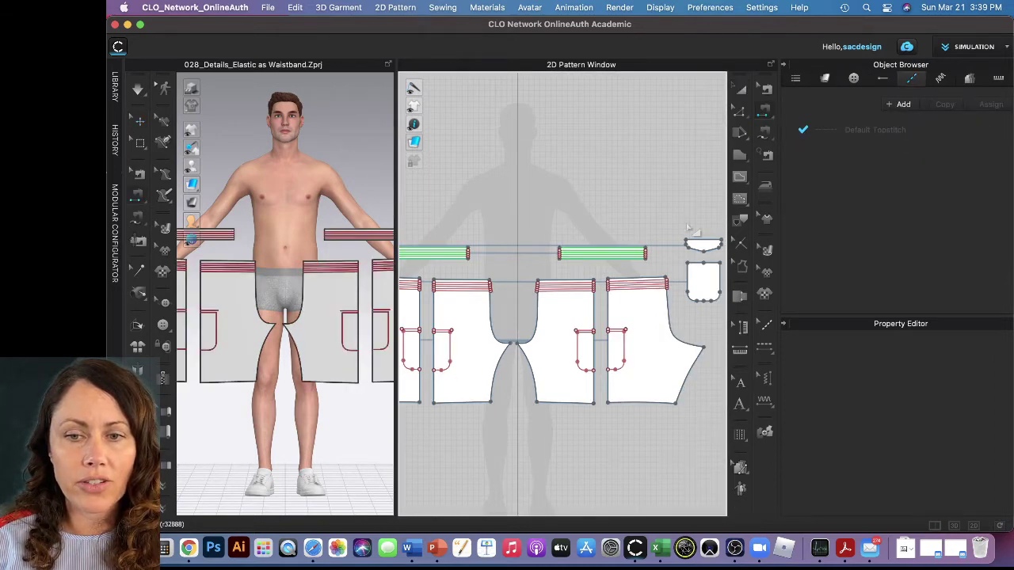
pyautogui.click(506, 347)
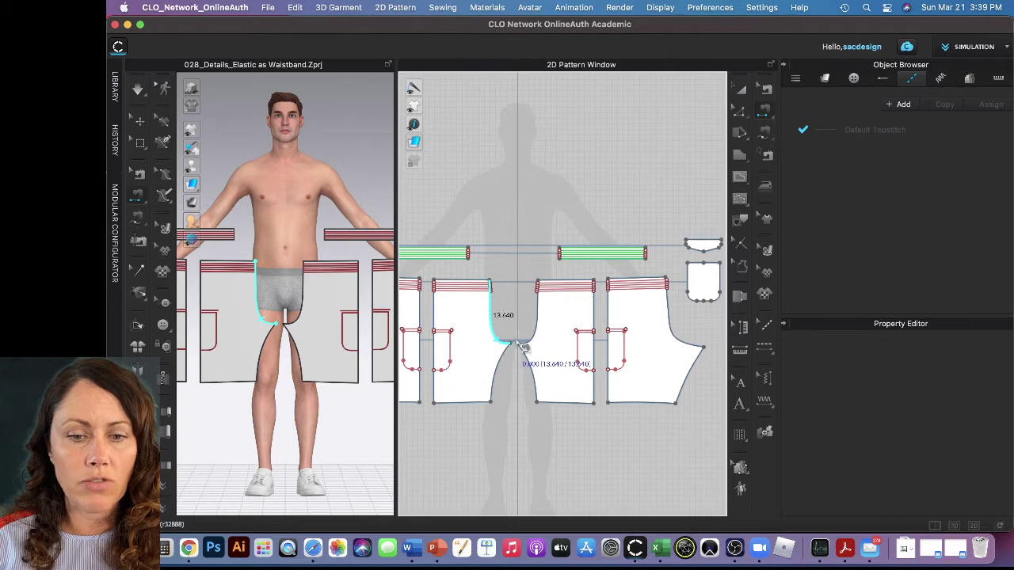
pyautogui.click(532, 331)
pyautogui.click(677, 301)
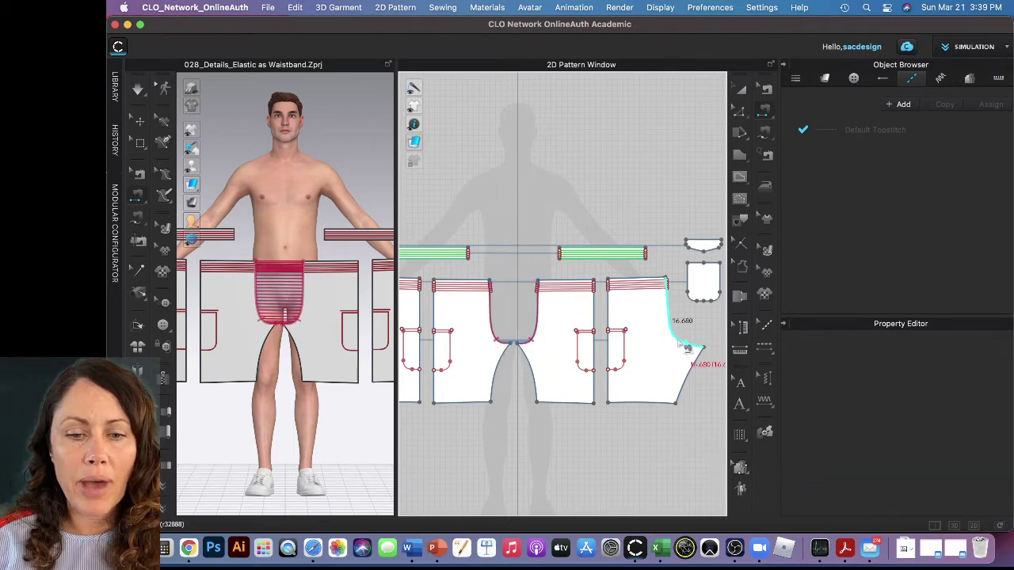
pyautogui.hscroll(-8, 539, 317)
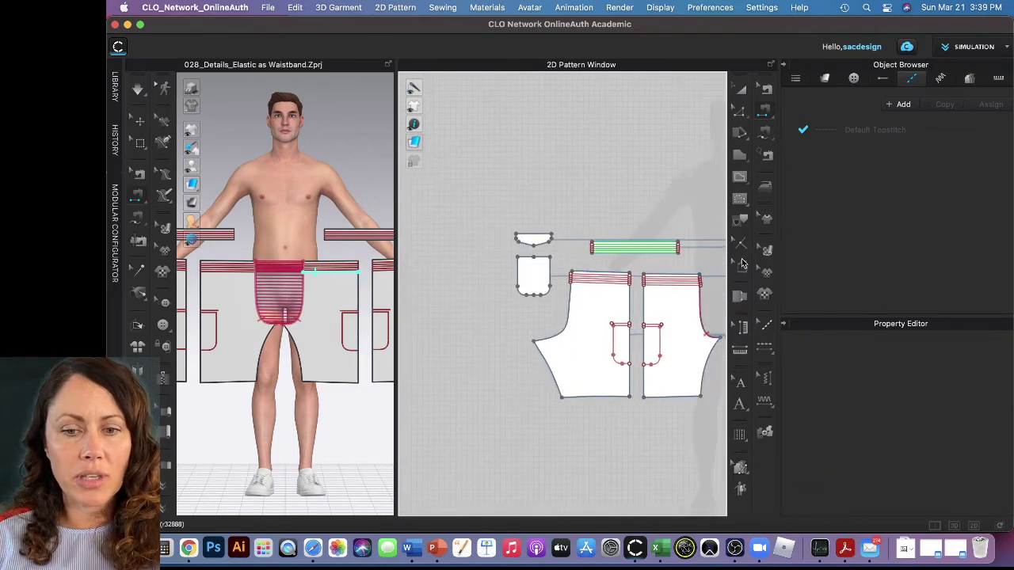
pyautogui.click(591, 349)
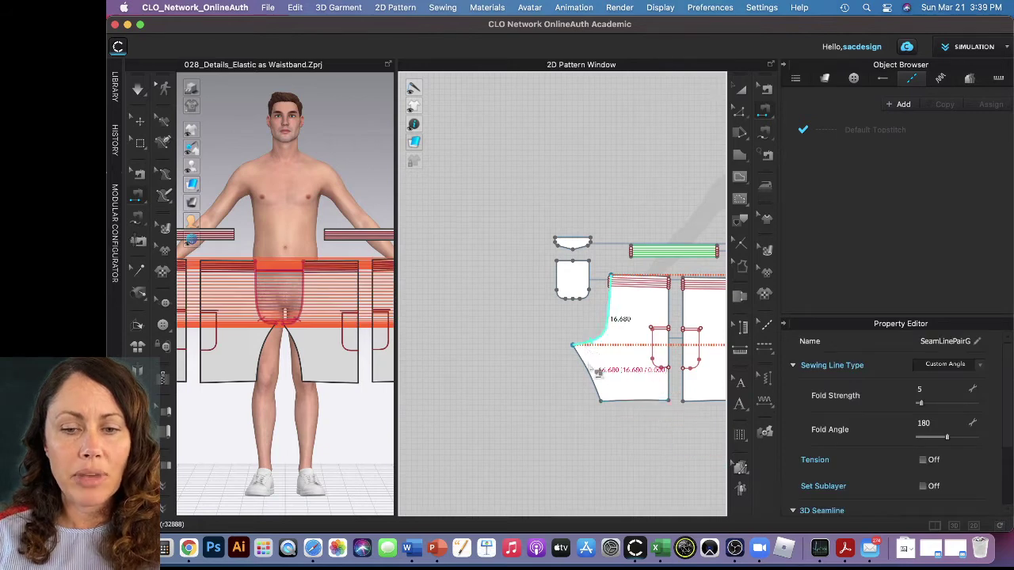
# Step: Sew the matching inseam curves of the shorts pieces together
pyautogui.moveTo(667, 449); pyautogui.dragTo(524, 420, button='middle')
pyautogui.hscroll(4, 525, 420)
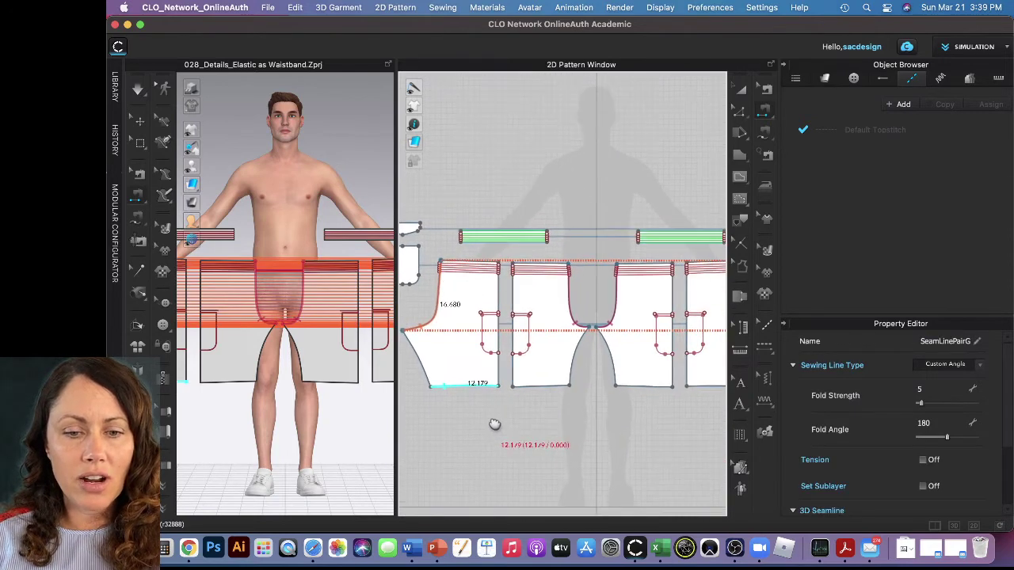
pyautogui.hscroll(2, 577, 420)
pyautogui.hscroll(1, 524, 420)
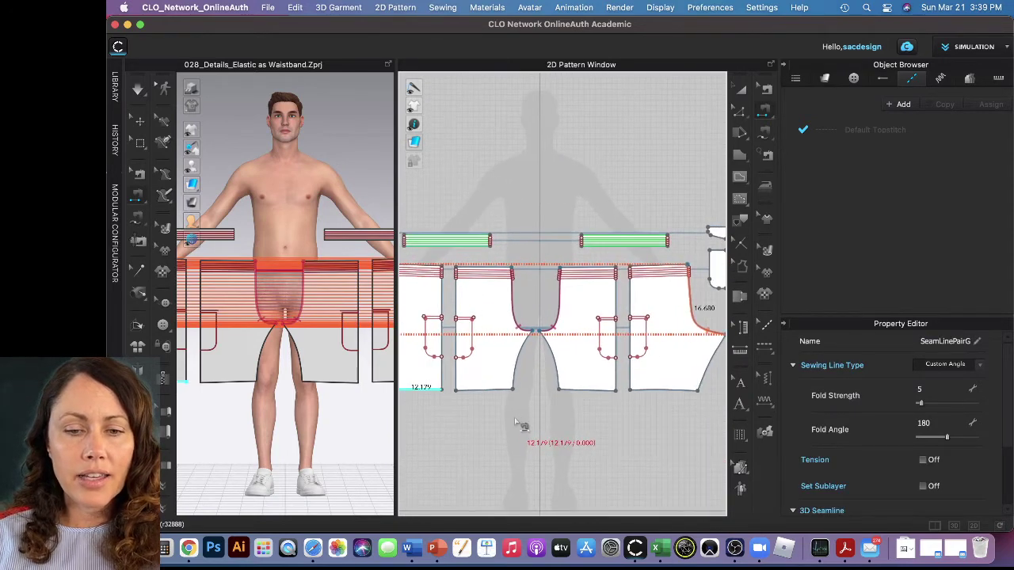
pyautogui.click(559, 373)
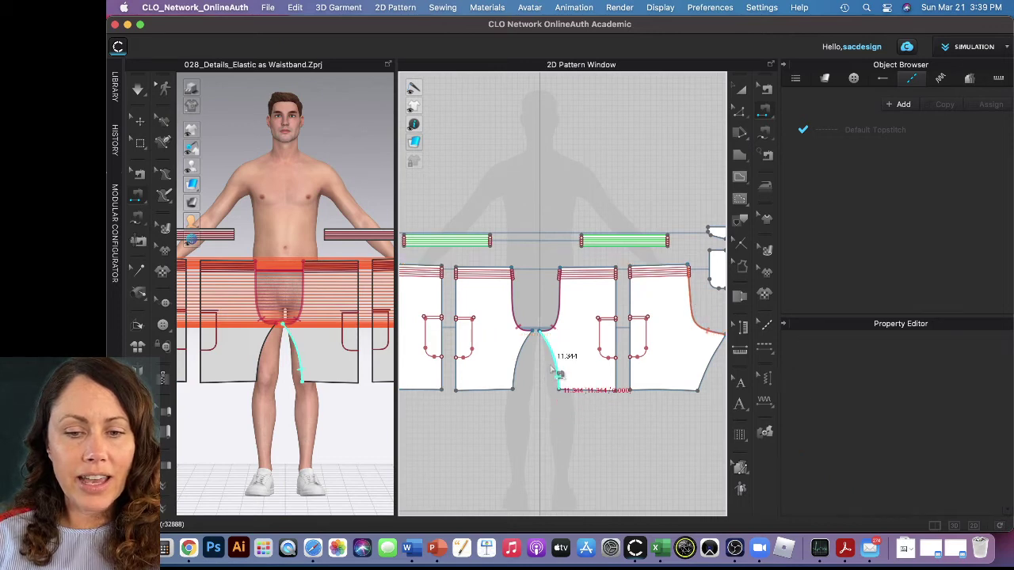
pyautogui.click(712, 376)
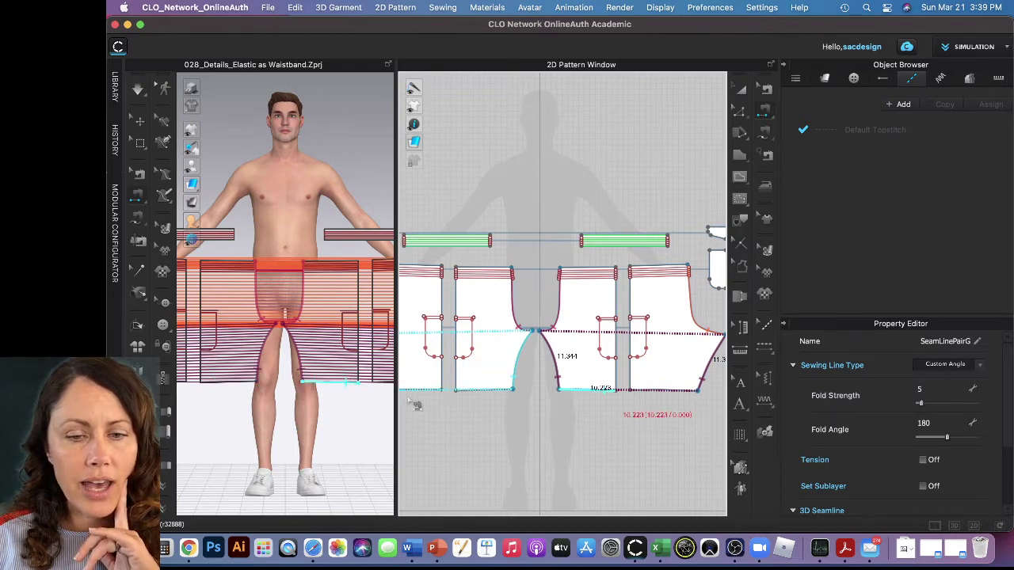
# Step: Sew the straight side-seam edges and pick the waistband's bottom edge, then leave sewing
pyautogui.click(629, 315)
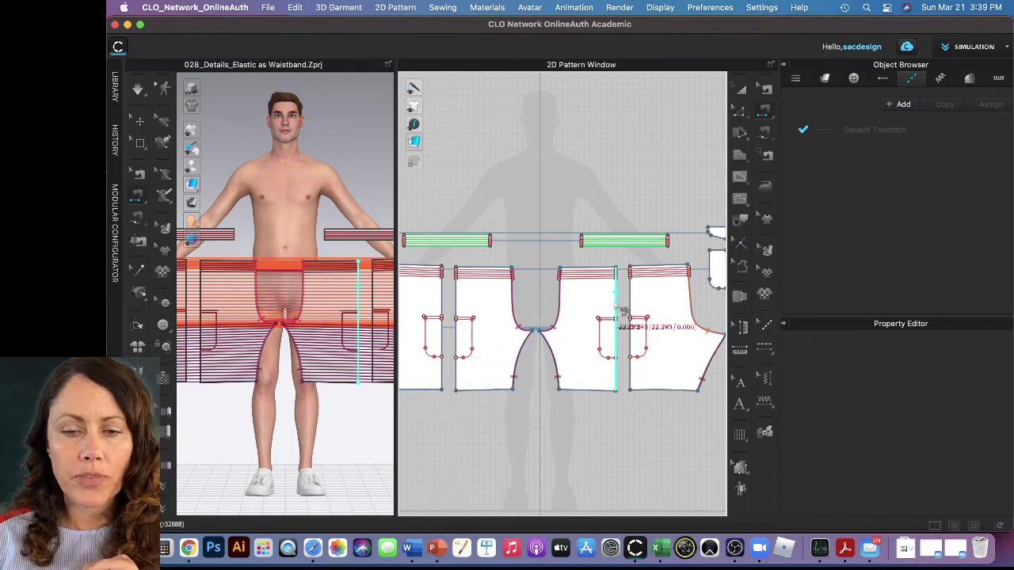
pyautogui.click(630, 313)
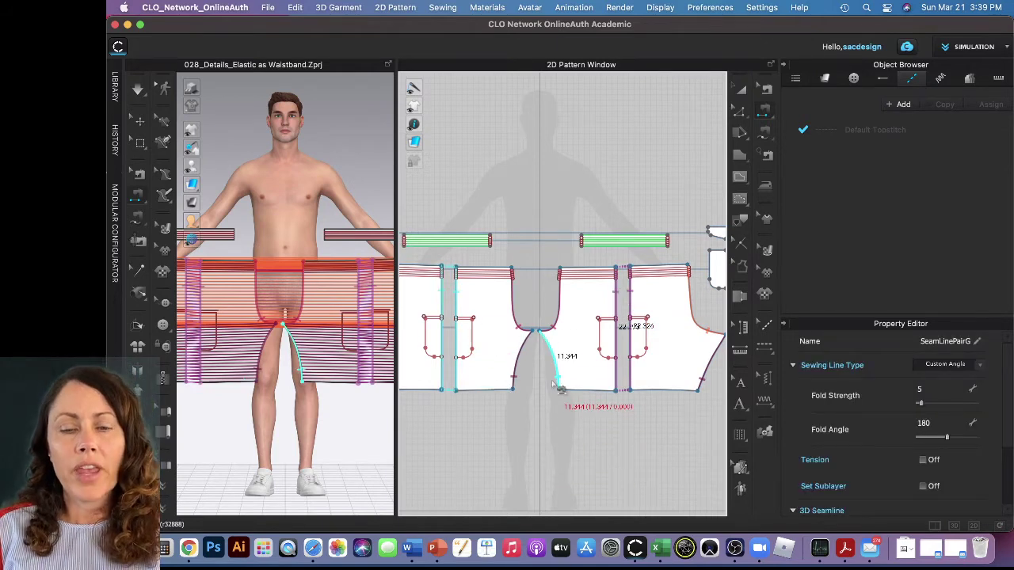
pyautogui.click(578, 272)
pyautogui.scroll(4, 595, 224)
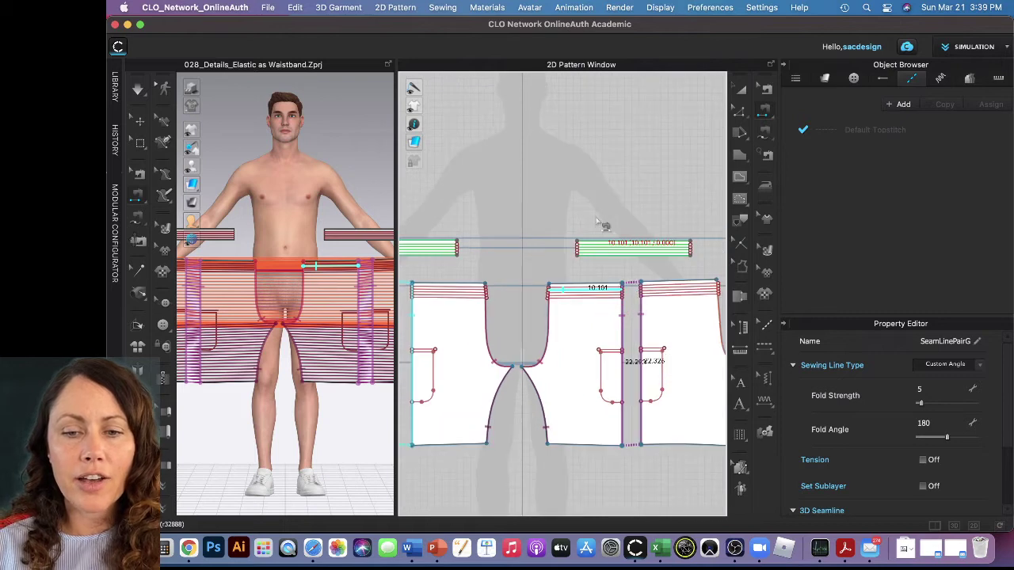
pyautogui.click(604, 280)
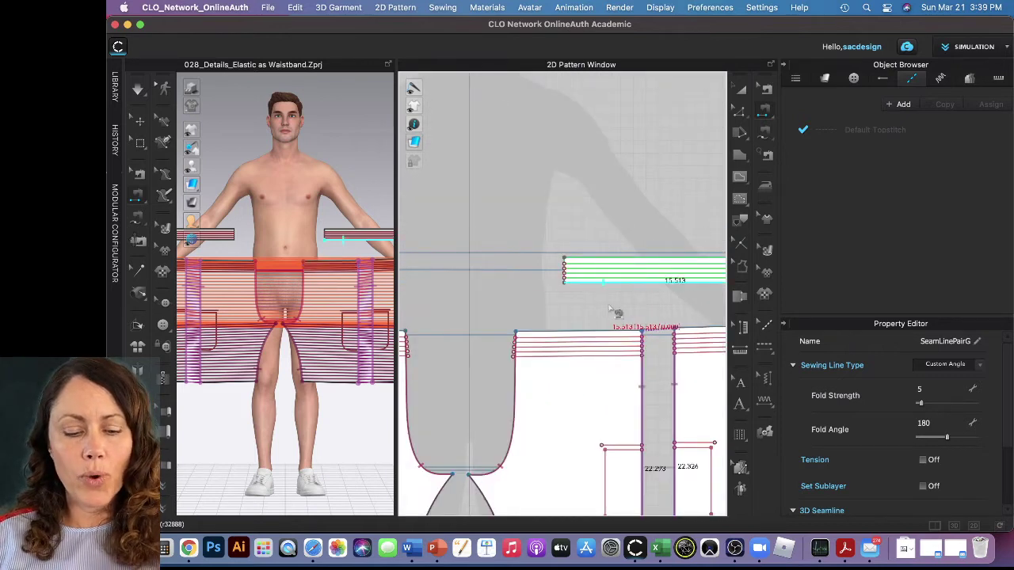
pyautogui.moveTo(620, 309); pyautogui.dragTo(534, 254, button='right')
pyautogui.press('a')
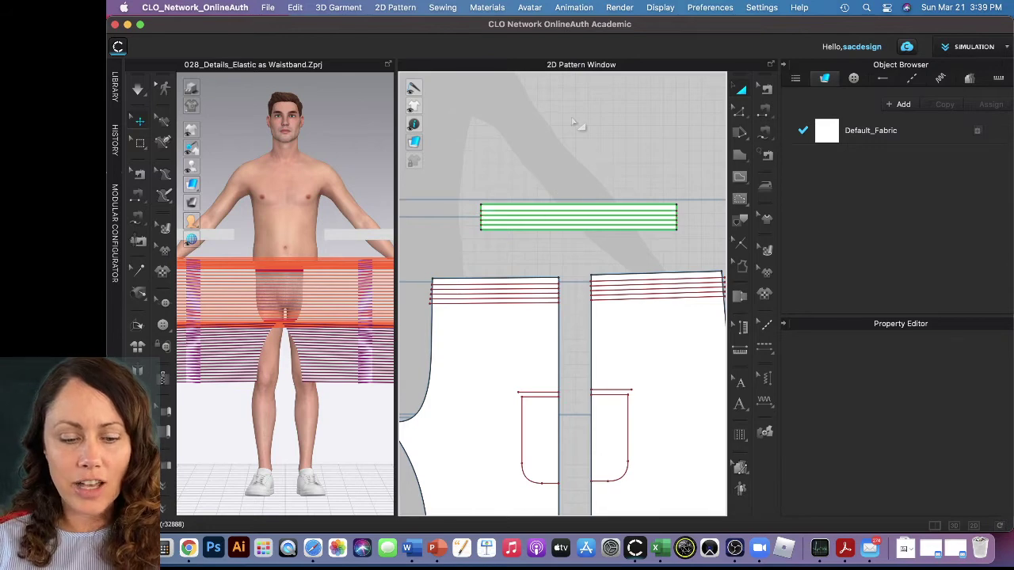
# Step: Select the waistband's top line and view its Elastic settings: strength 5.0, ratio 100
pyautogui.press('z')
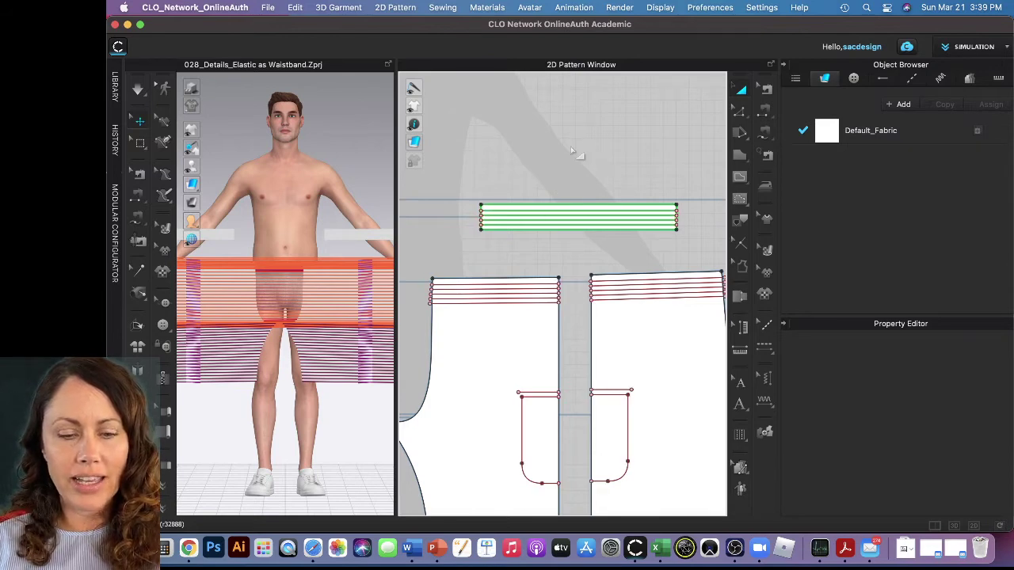
pyautogui.click(568, 209)
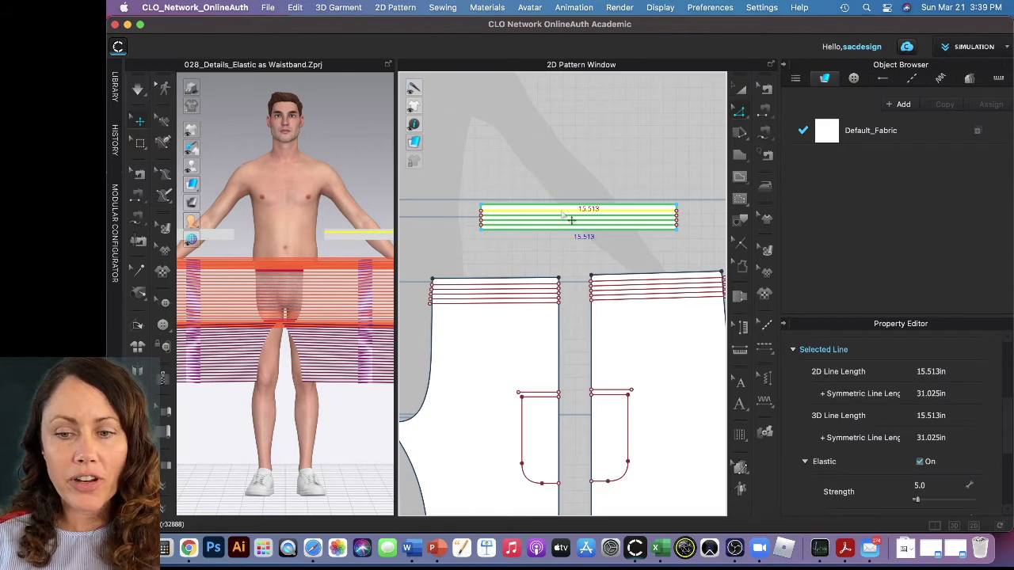
pyautogui.scroll(-4, 896, 412)
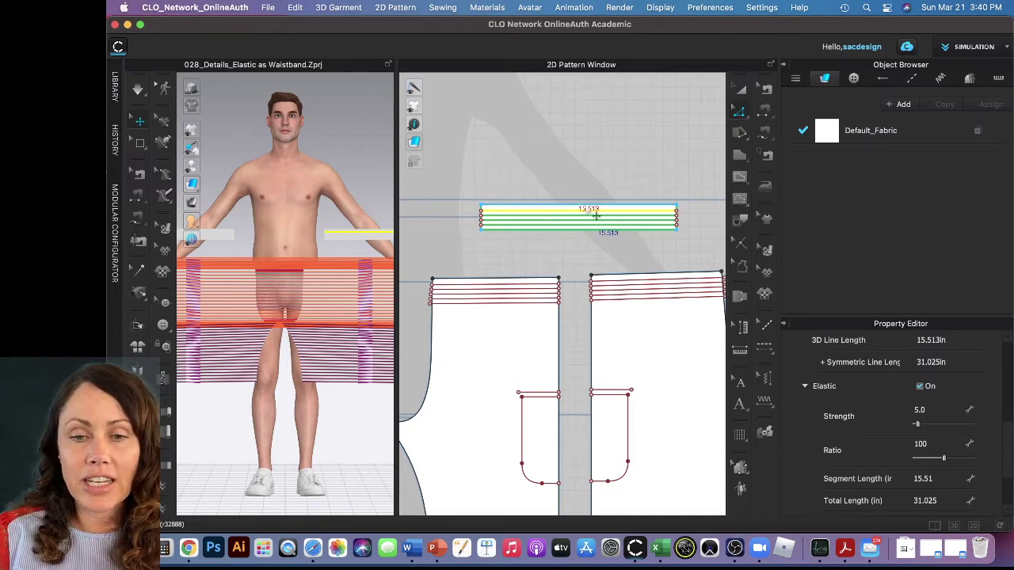
# Step: Measure both shorts top edges, about 10.06 and 10.63 in
pyautogui.click(523, 295)
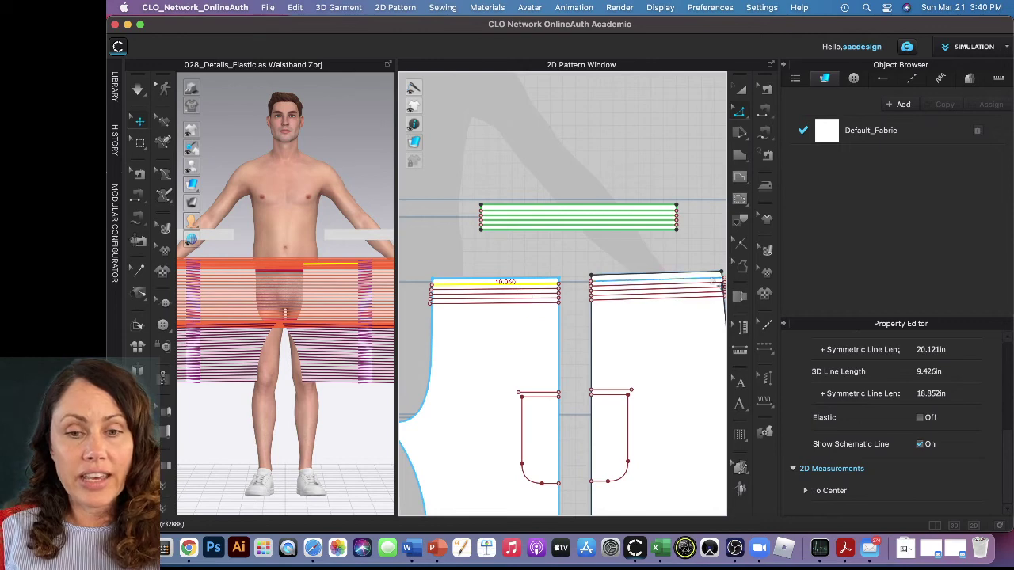
pyautogui.keyDown('shift'); pyautogui.click(664, 288); pyautogui.keyUp('shift')
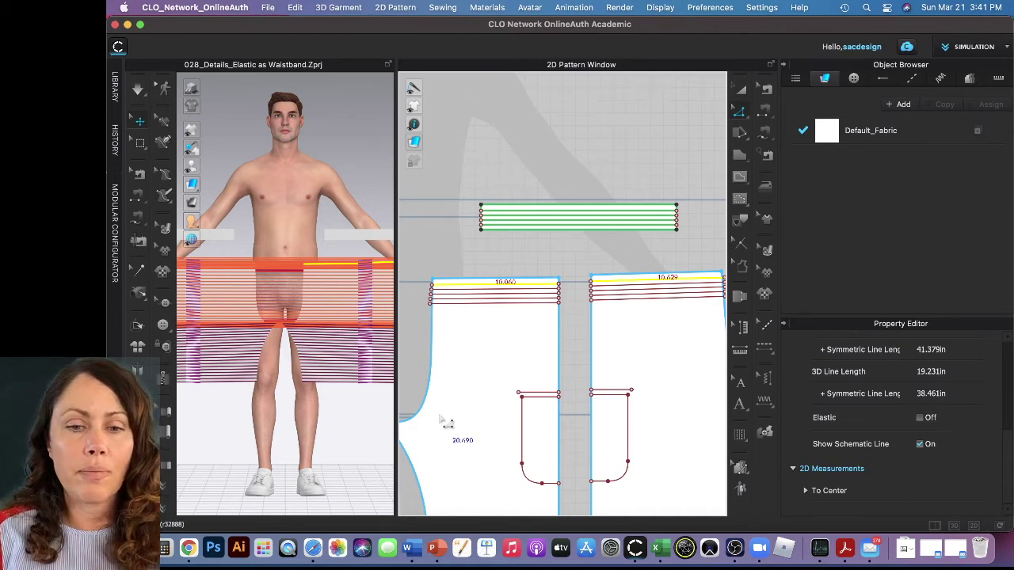
pyautogui.click(565, 296)
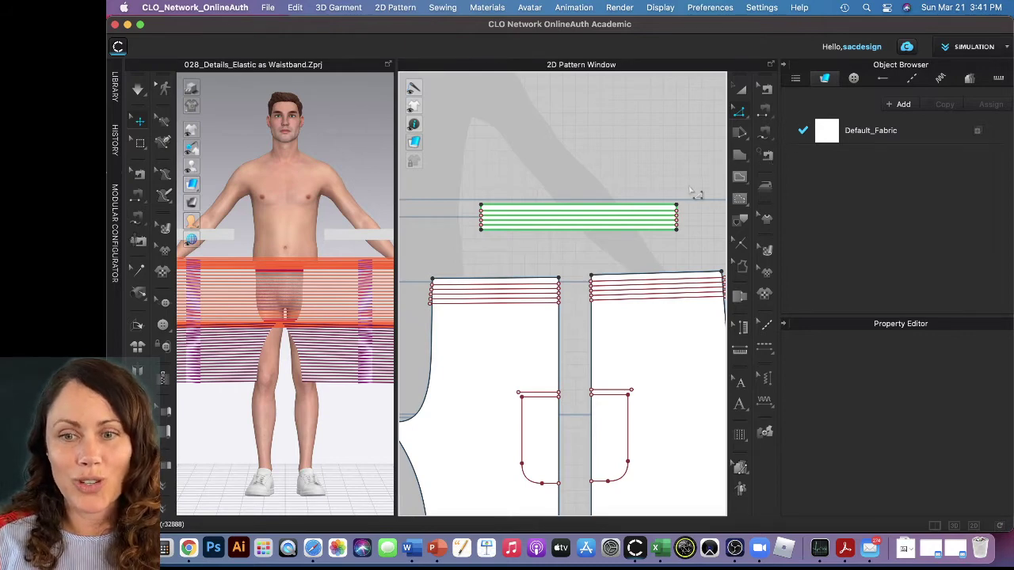
# Step: Select the 15.513 in elastic line, then a shorts top edge from the overlap list
pyautogui.click(516, 220)
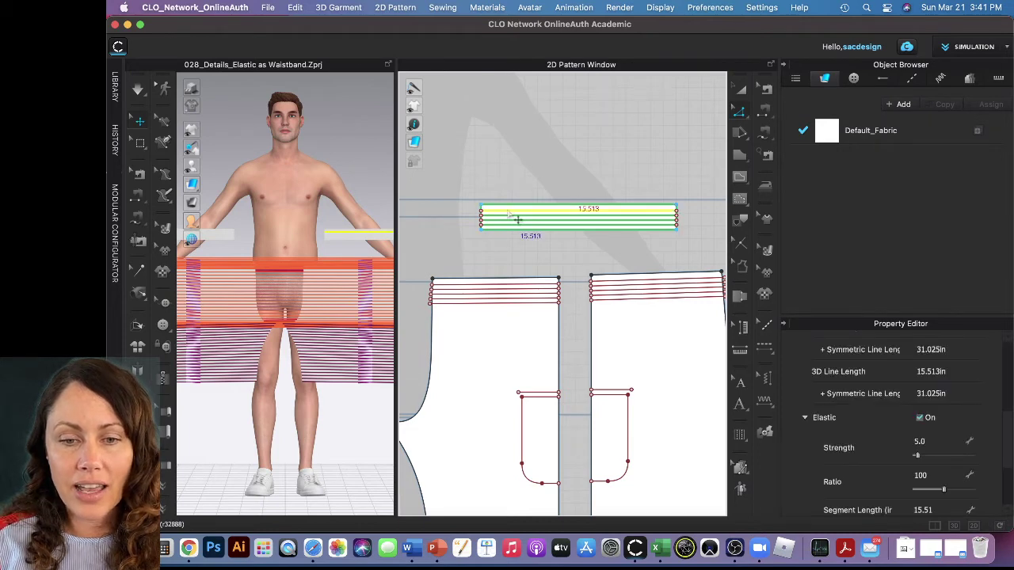
pyautogui.click(527, 300)
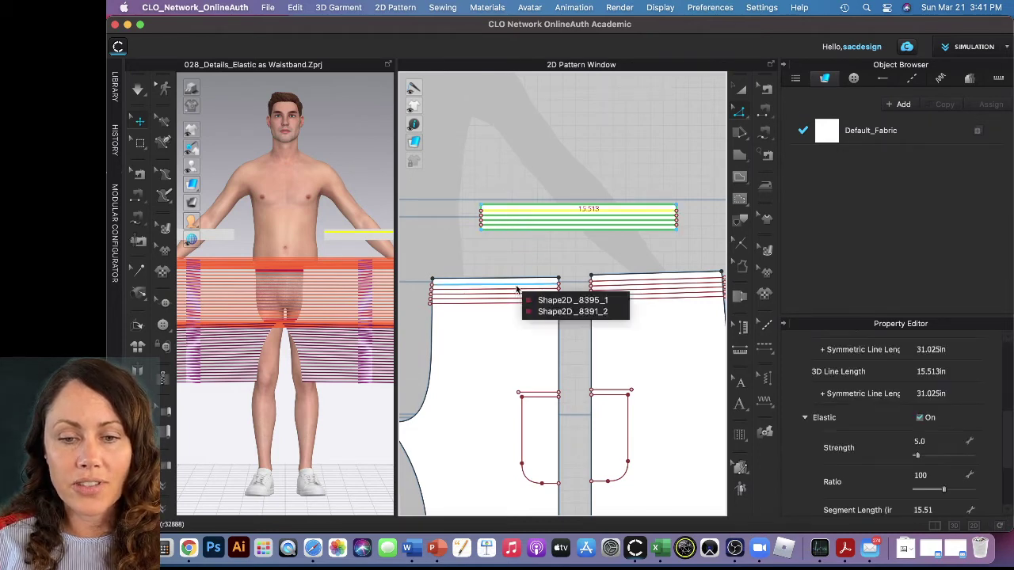
pyautogui.click(628, 283)
pyautogui.click(631, 286)
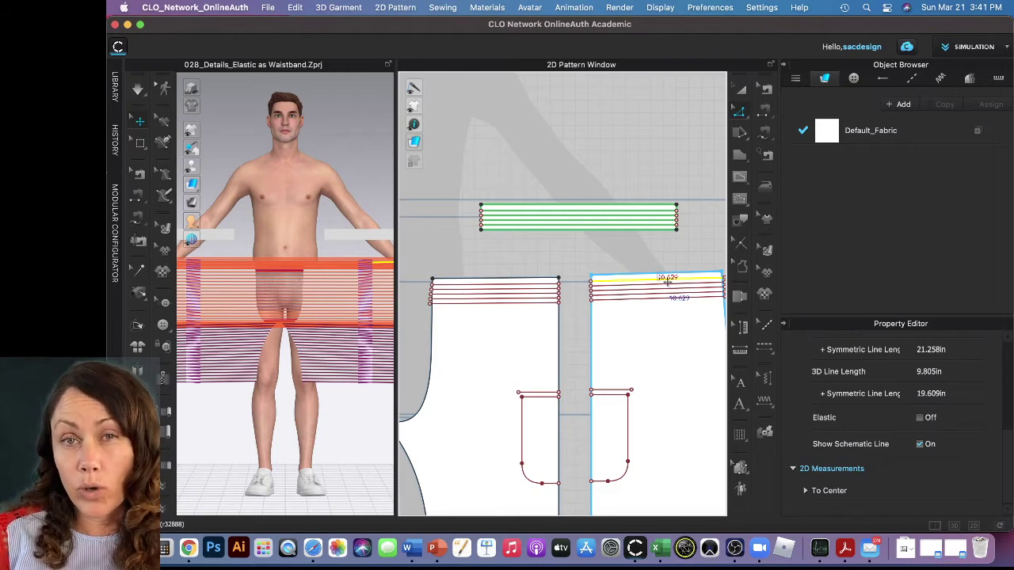
# Step: Switch the sewing tool to M:N Segment Sewing
pyautogui.click(766, 136)
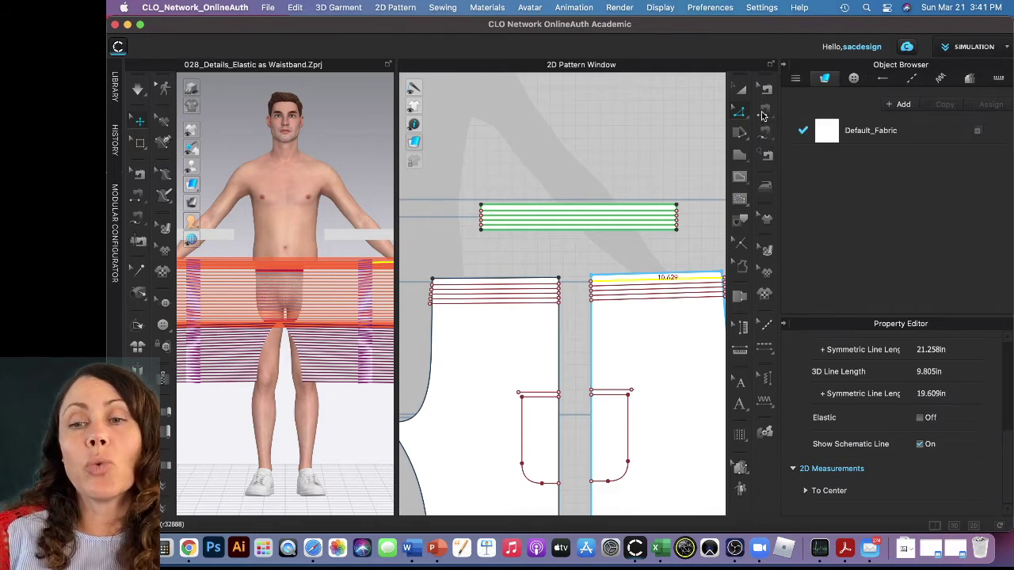
pyautogui.click(764, 113)
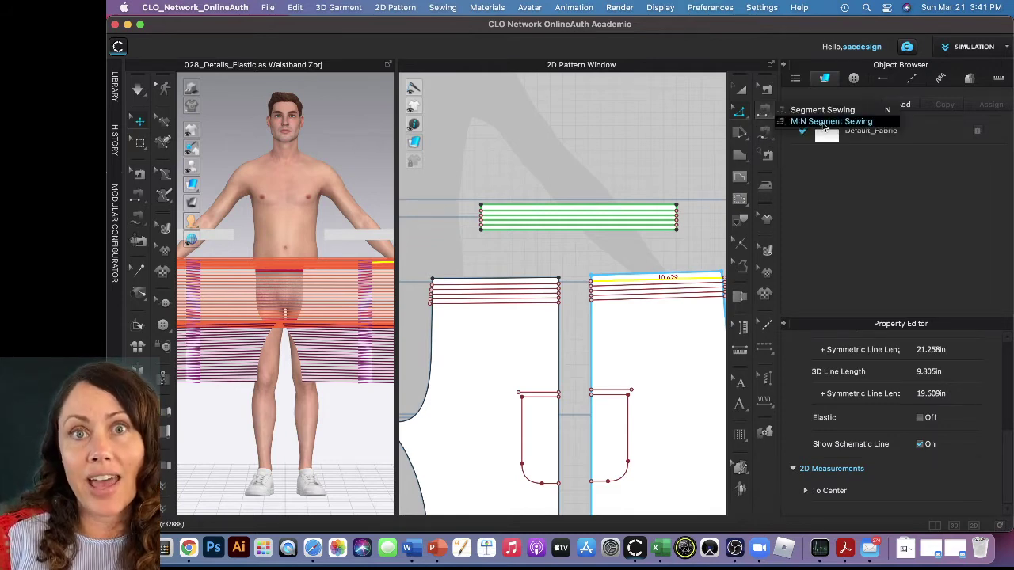
pyautogui.click(831, 121)
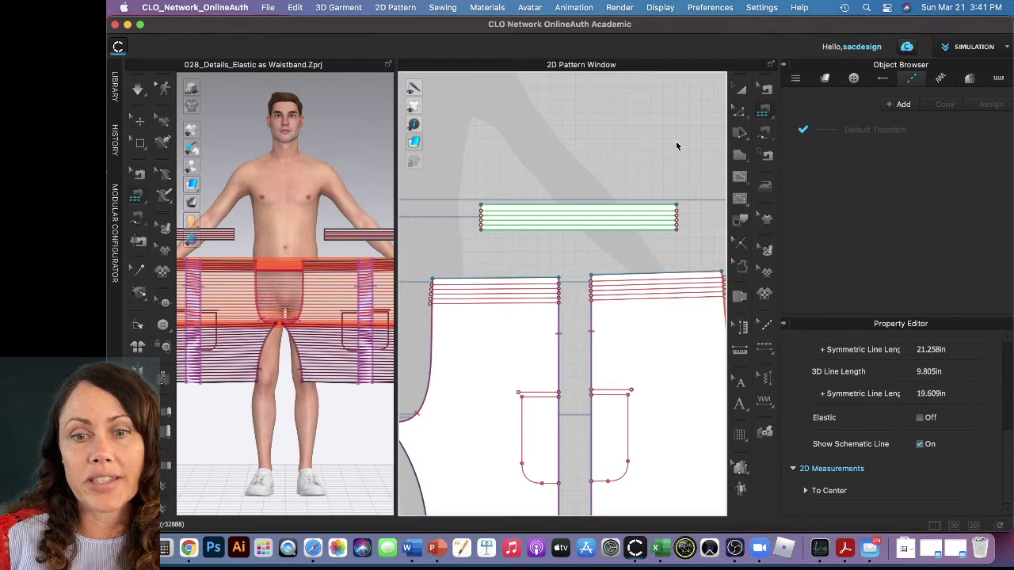
# Step: Sew the band's top edge to both shorts top edges as one M:N seam
pyautogui.click(502, 212)
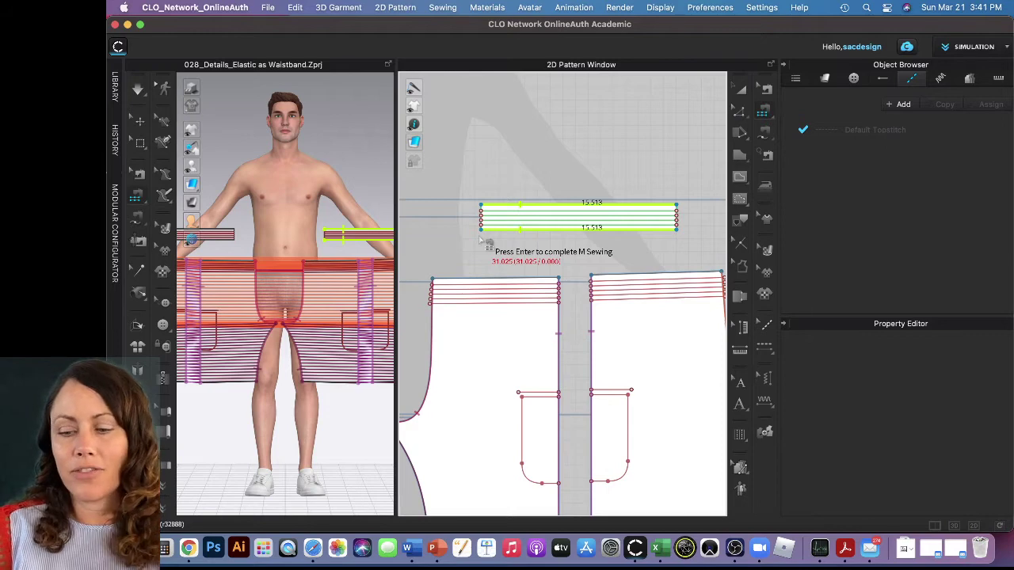
pyautogui.press('Return')
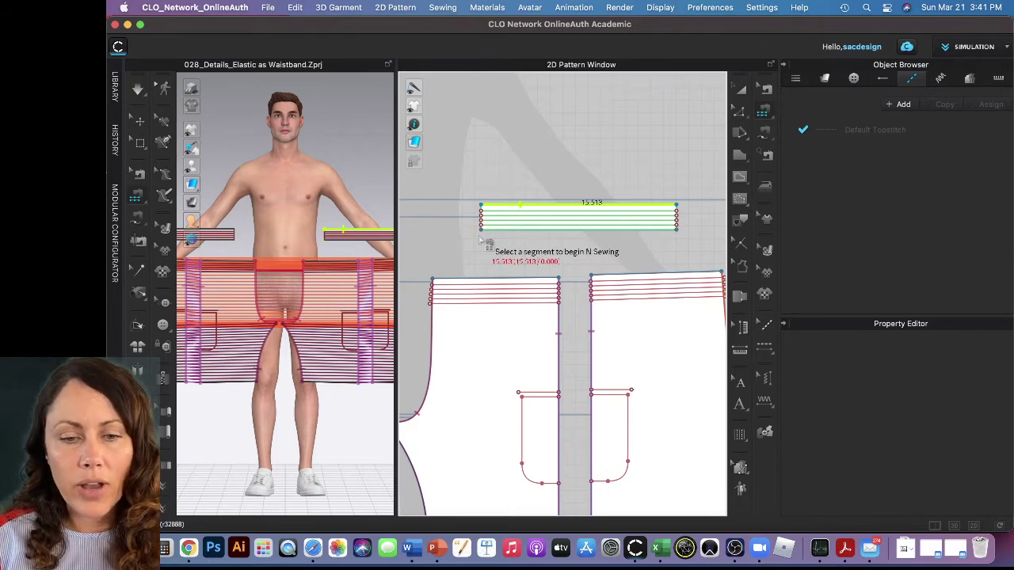
pyautogui.click(464, 280)
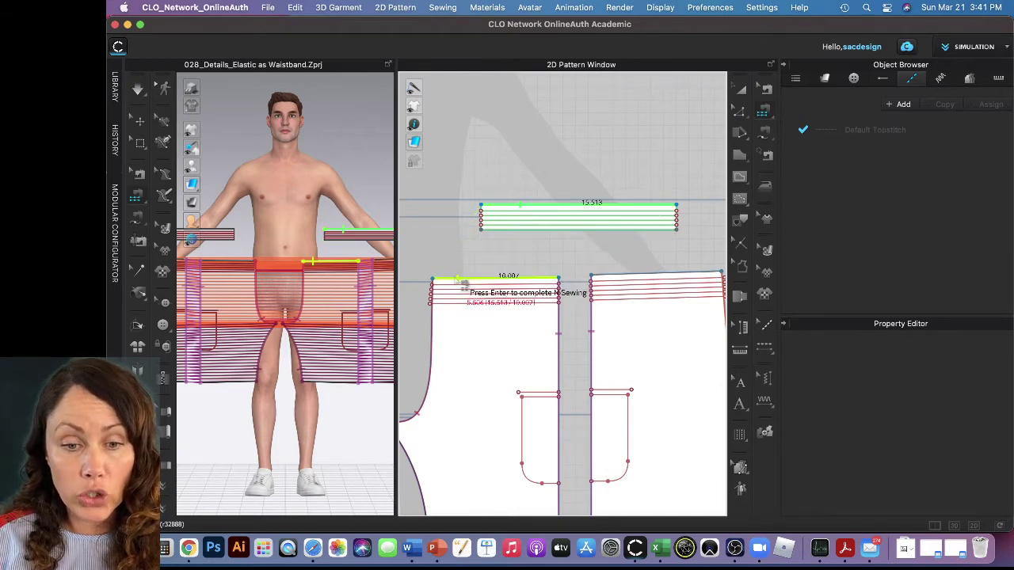
pyautogui.click(624, 277)
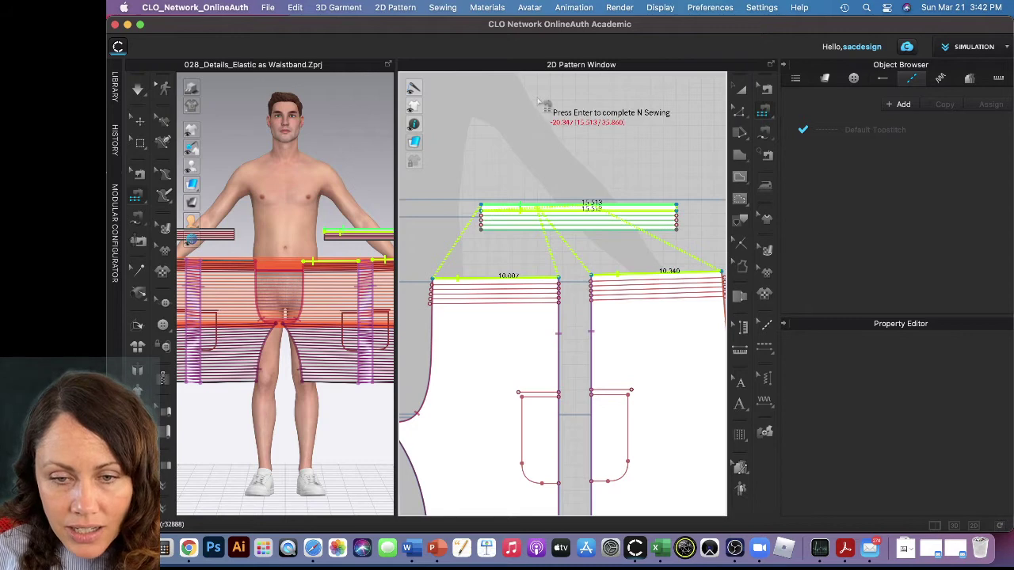
pyautogui.press('Return')
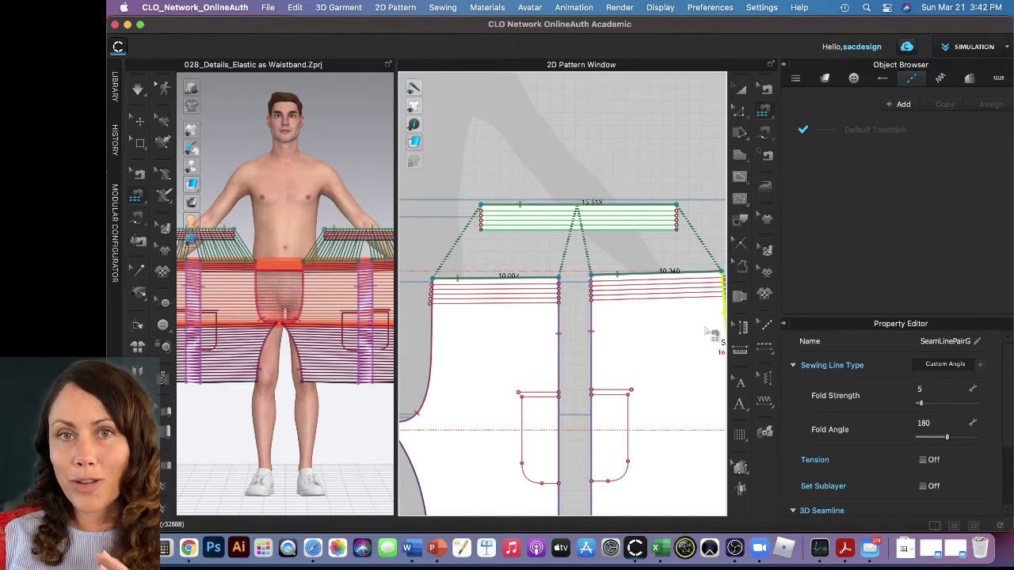
# Step: Sew two band lines to the left and right shorts waist lines as an M:N seam
pyautogui.click(511, 219)
pyautogui.click(507, 228)
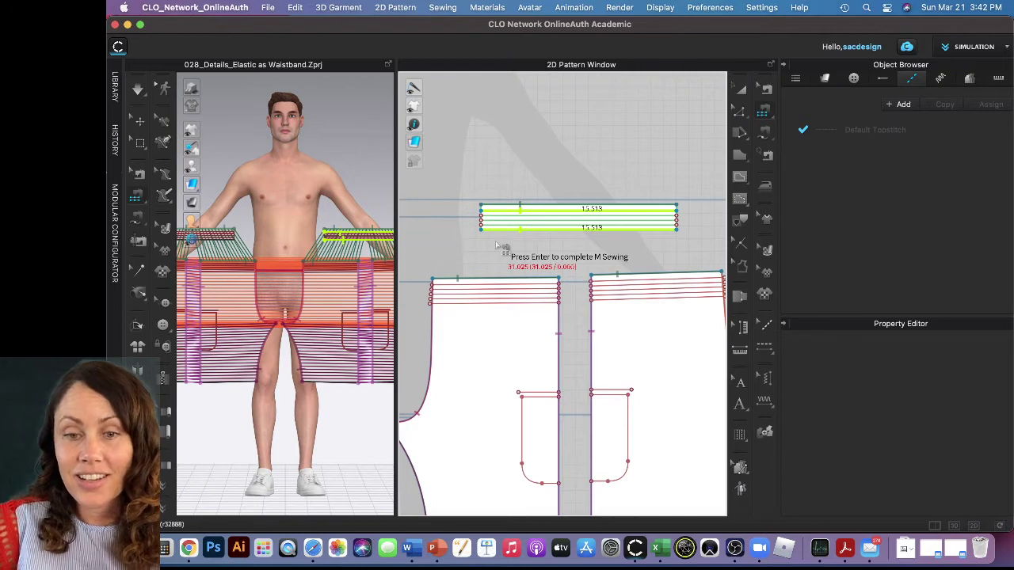
pyautogui.press('Return')
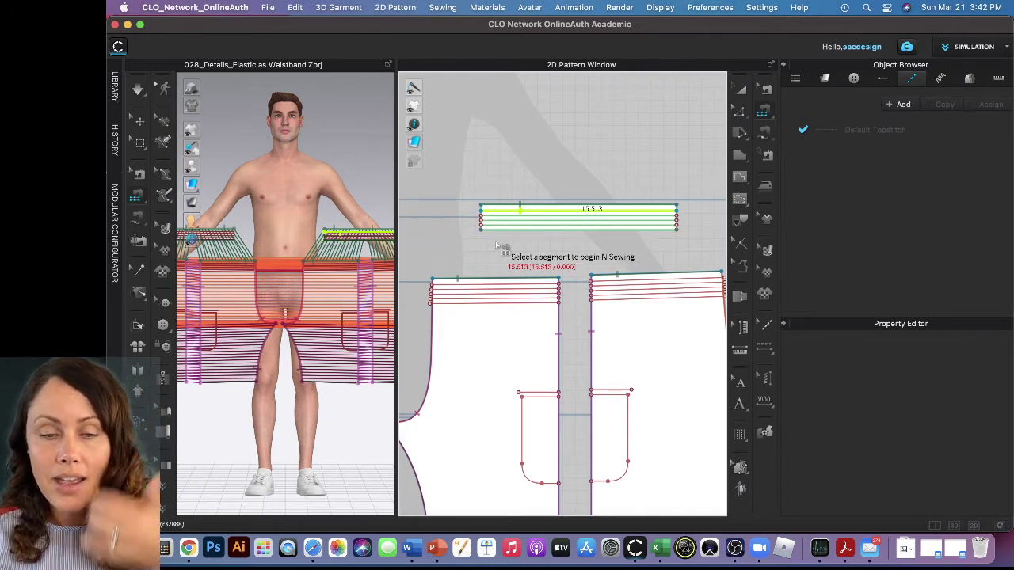
pyautogui.click(458, 288)
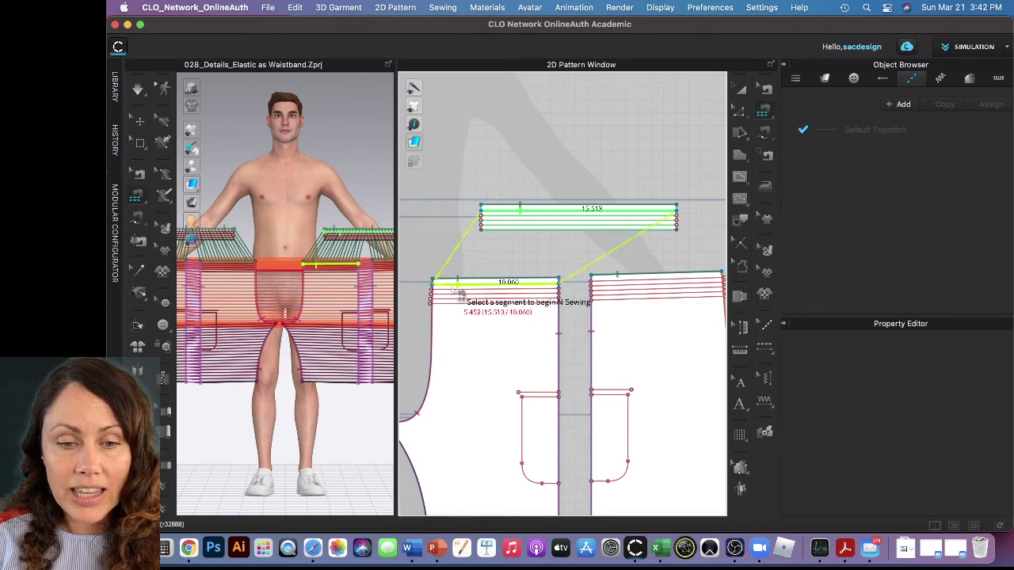
pyautogui.click(460, 293)
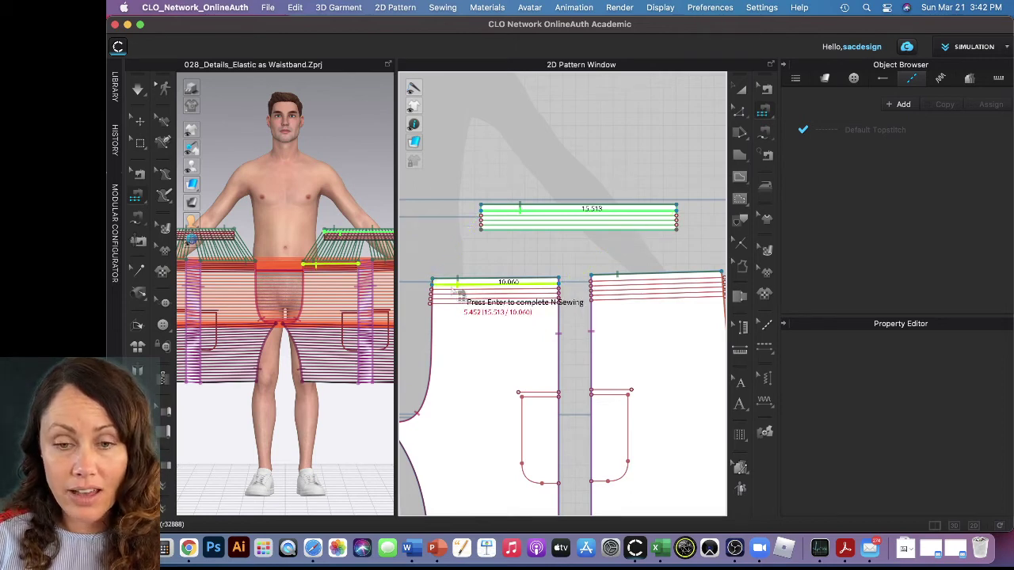
pyautogui.click(607, 291)
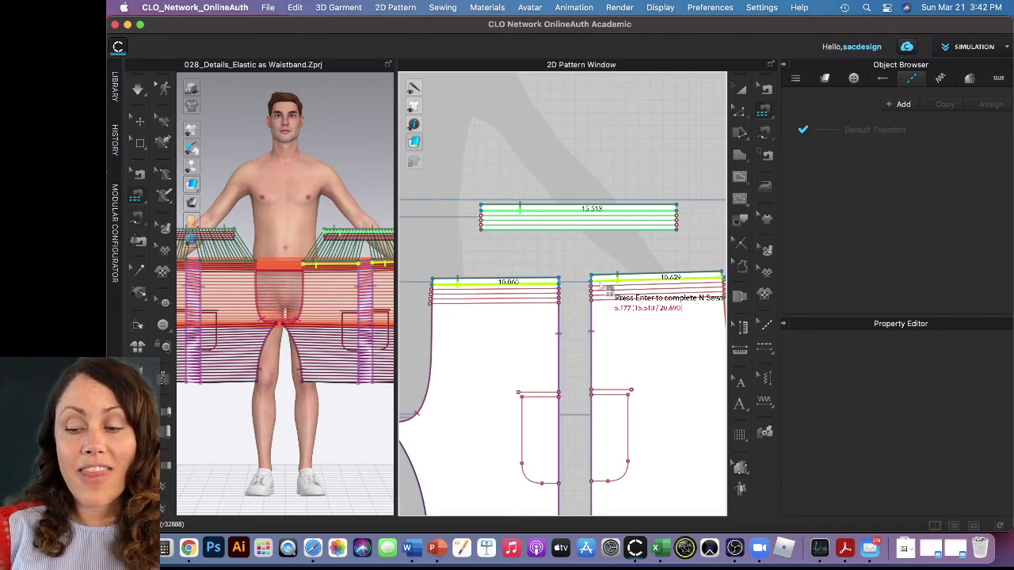
pyautogui.press('Return')
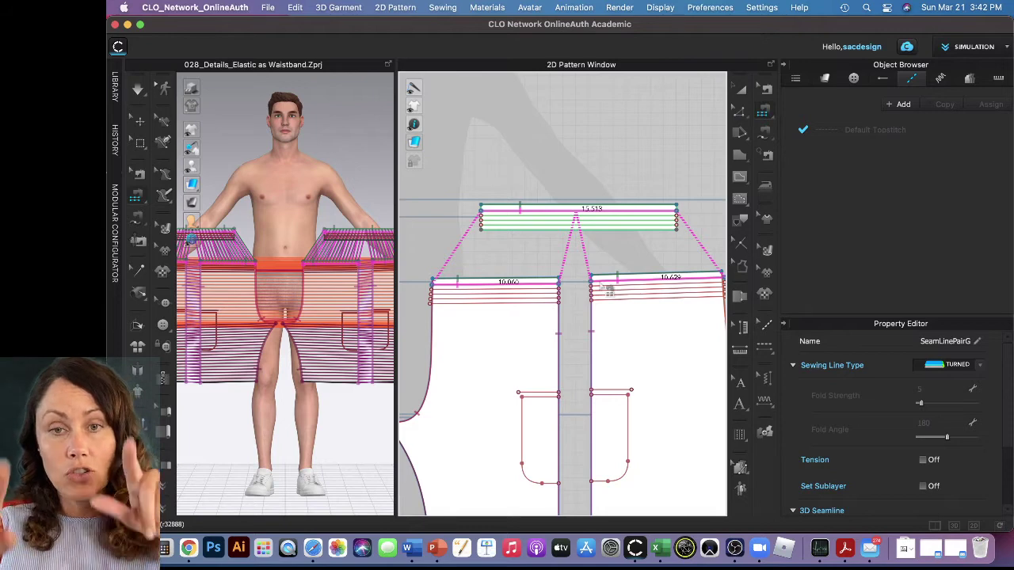
# Step: Sew the band's lower line to both shorts waist lines as another M:N seam
pyautogui.click(501, 229)
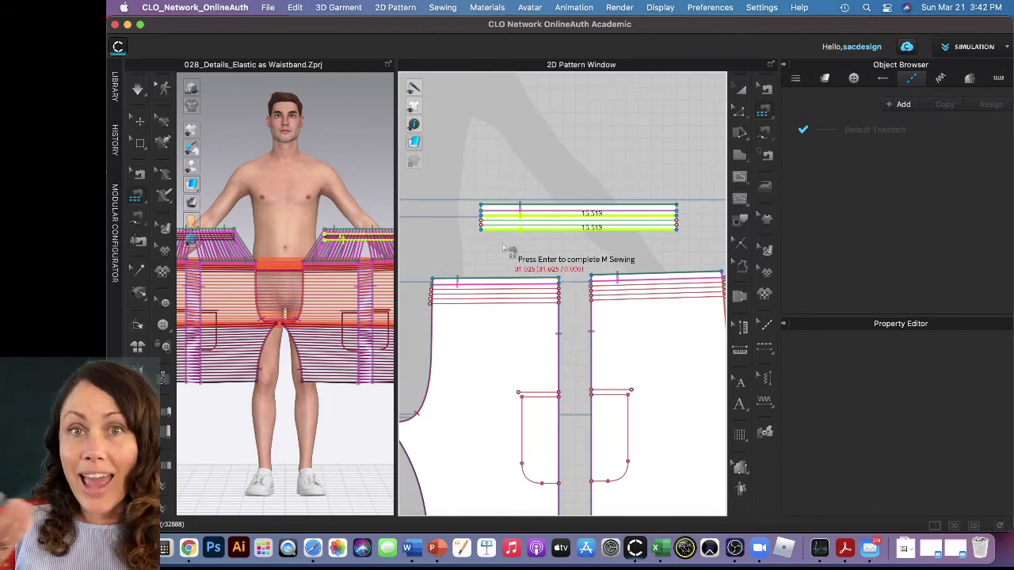
pyautogui.press('Return')
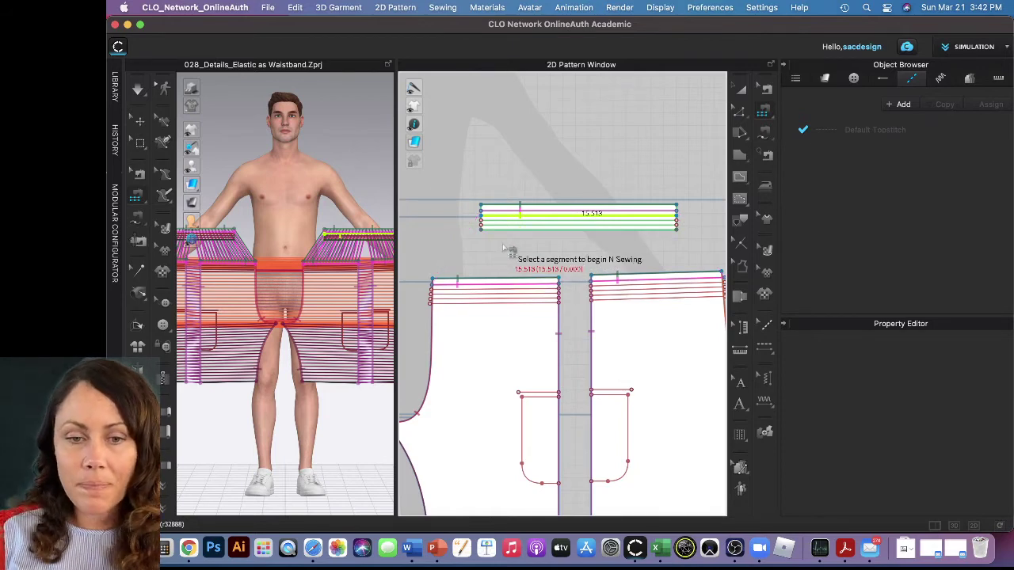
pyautogui.scroll(4, 448, 309)
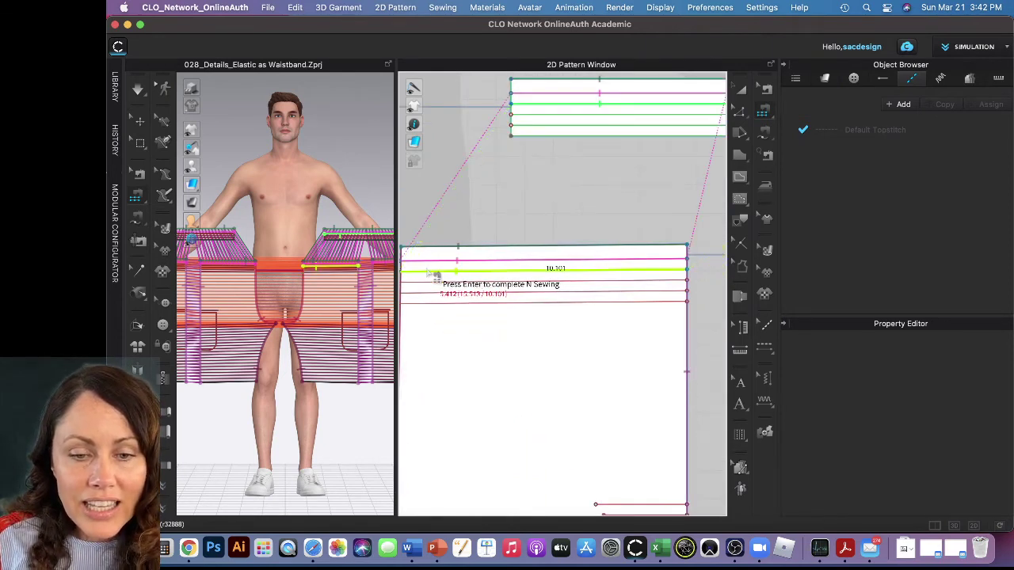
pyautogui.click(435, 275)
pyautogui.scroll(-4, 701, 277)
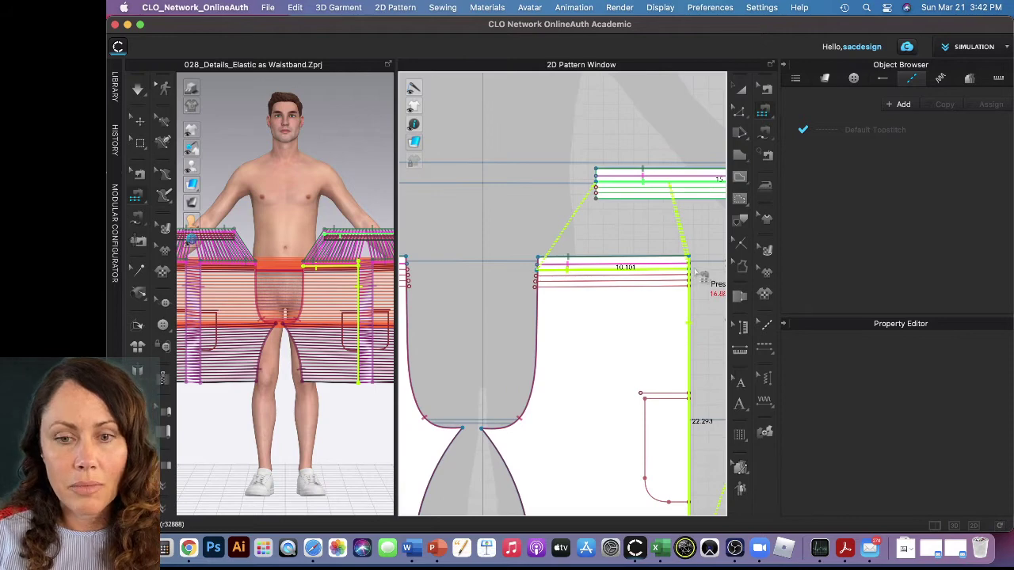
pyautogui.moveTo(703, 279); pyautogui.dragTo(533, 278, button='right')
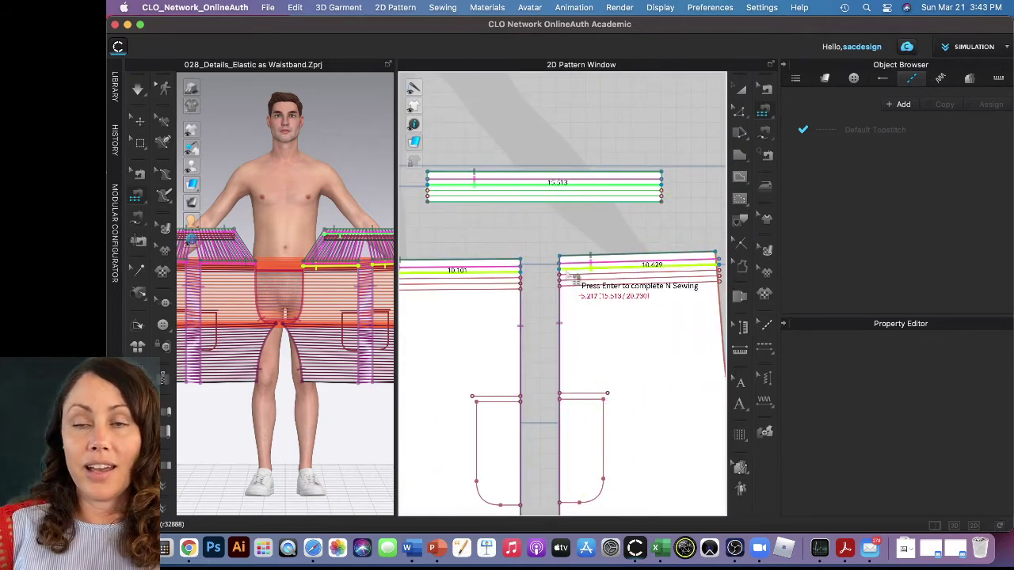
pyautogui.click(576, 274)
pyautogui.press('Return')
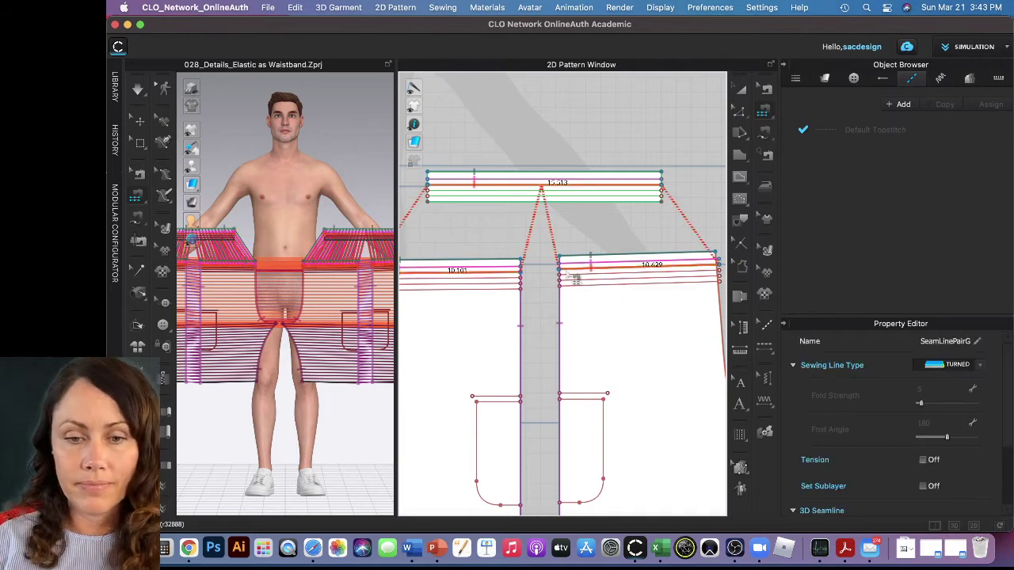
# Step: Sew two more band lines to the left (10.140) and right shorts waist lines
pyautogui.click(450, 197)
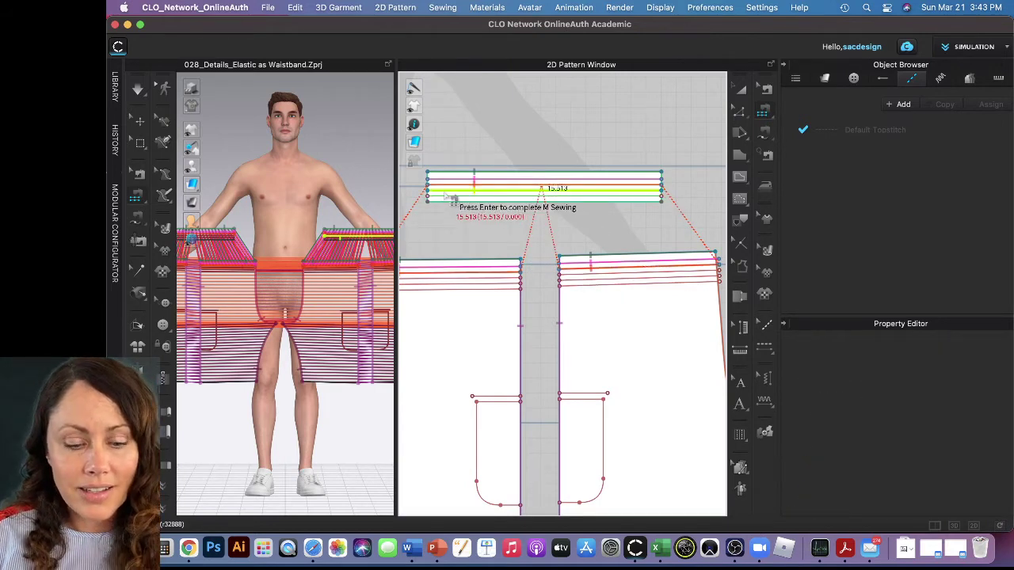
pyautogui.click(450, 190)
pyautogui.moveTo(463, 246); pyautogui.dragTo(602, 214, button='right')
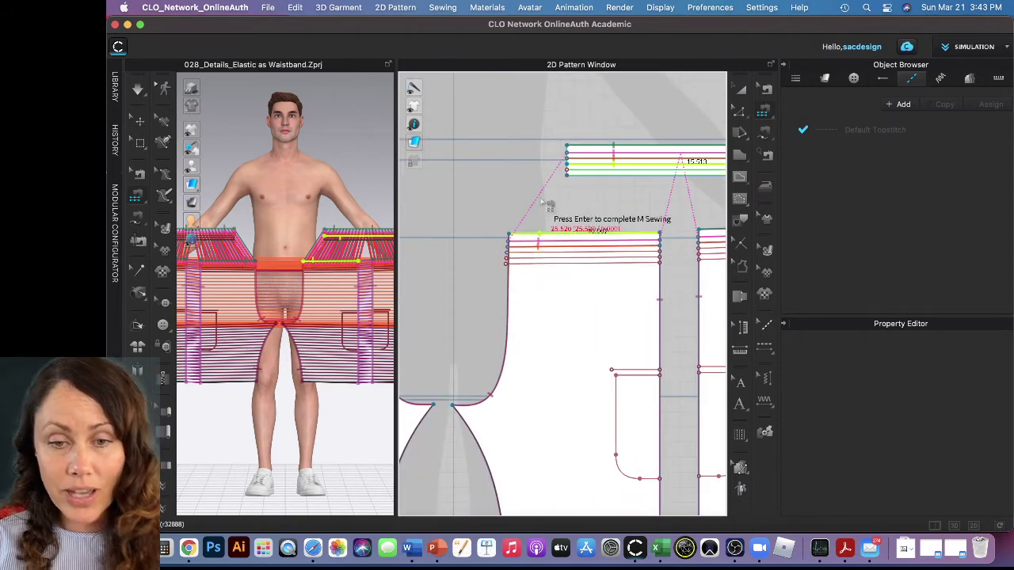
pyautogui.press('Return')
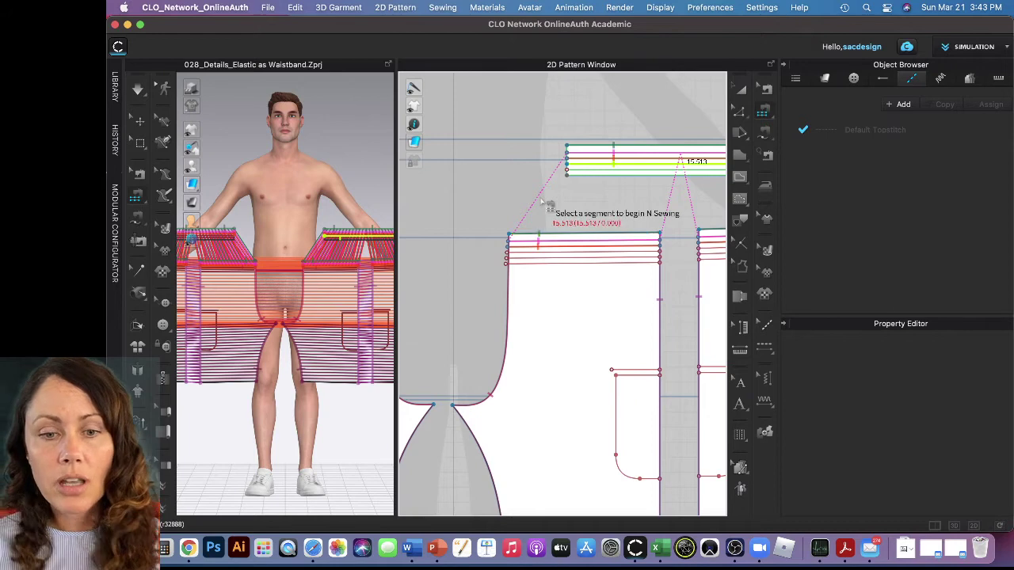
pyautogui.click(532, 252)
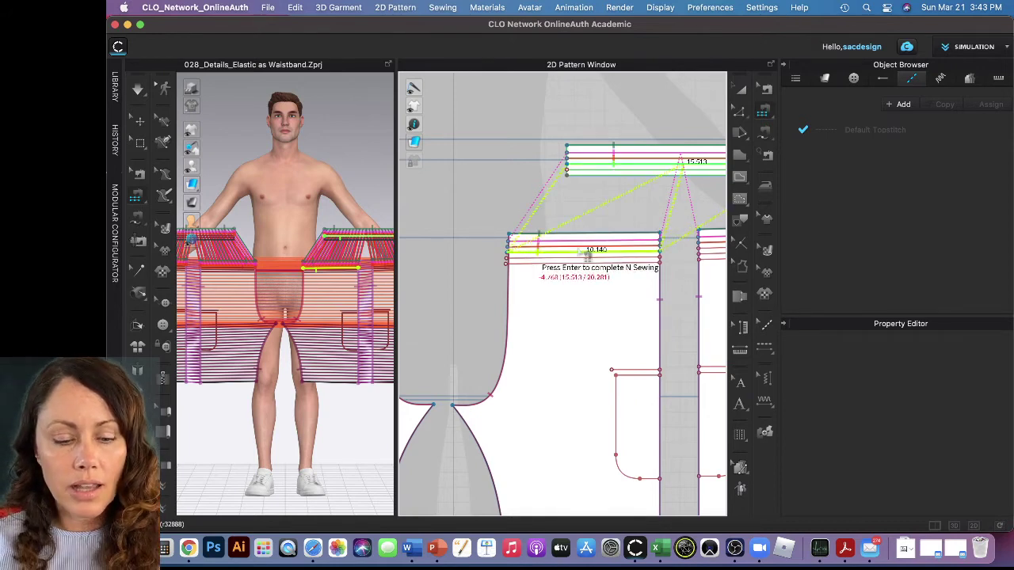
pyautogui.moveTo(586, 254); pyautogui.dragTo(446, 233, button='right')
pyautogui.click(565, 245)
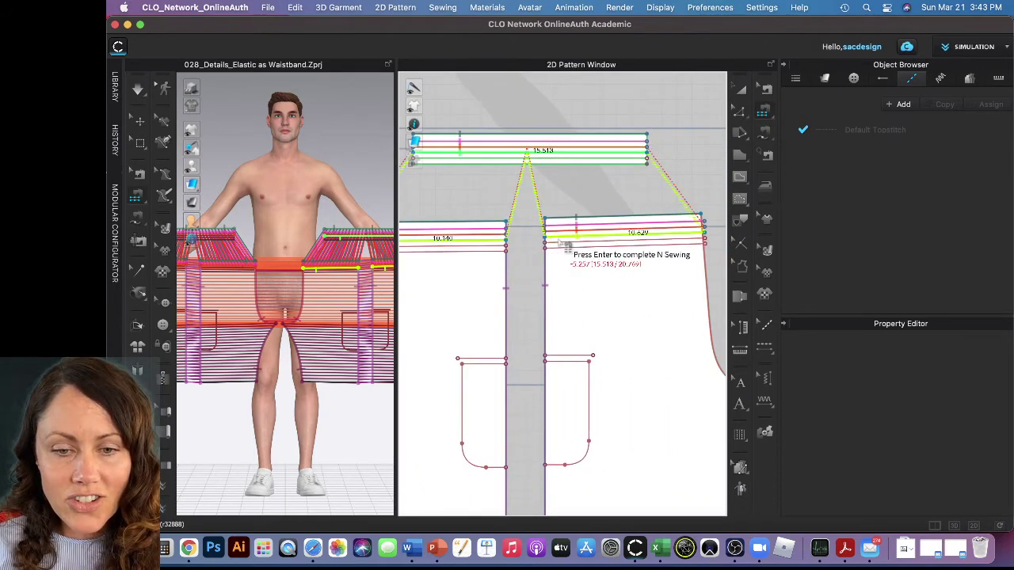
pyautogui.press('Return')
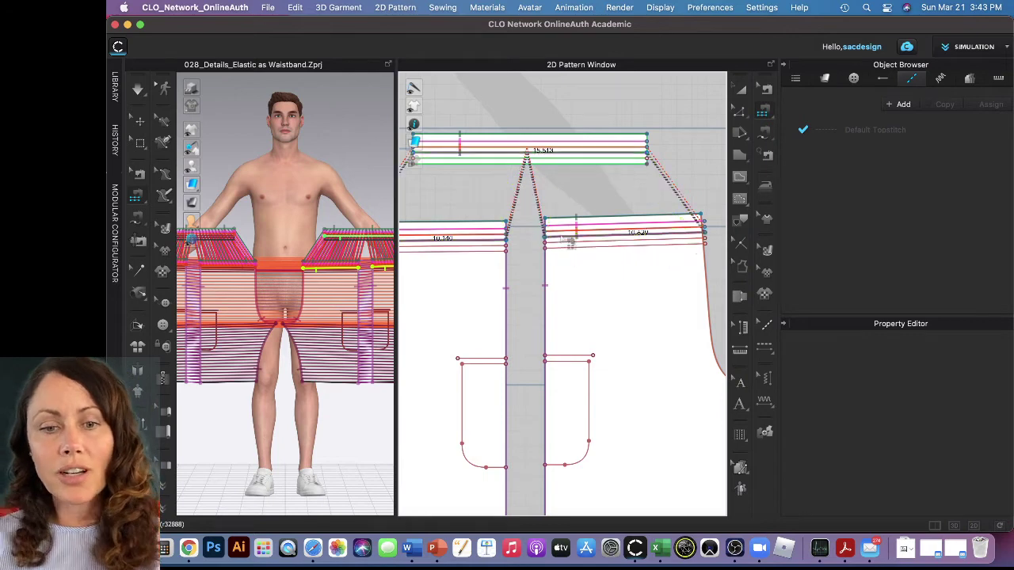
# Step: Sew the band's second line to the left (10.180) and right shorts waist lines
pyautogui.click(455, 174)
pyautogui.click(475, 223)
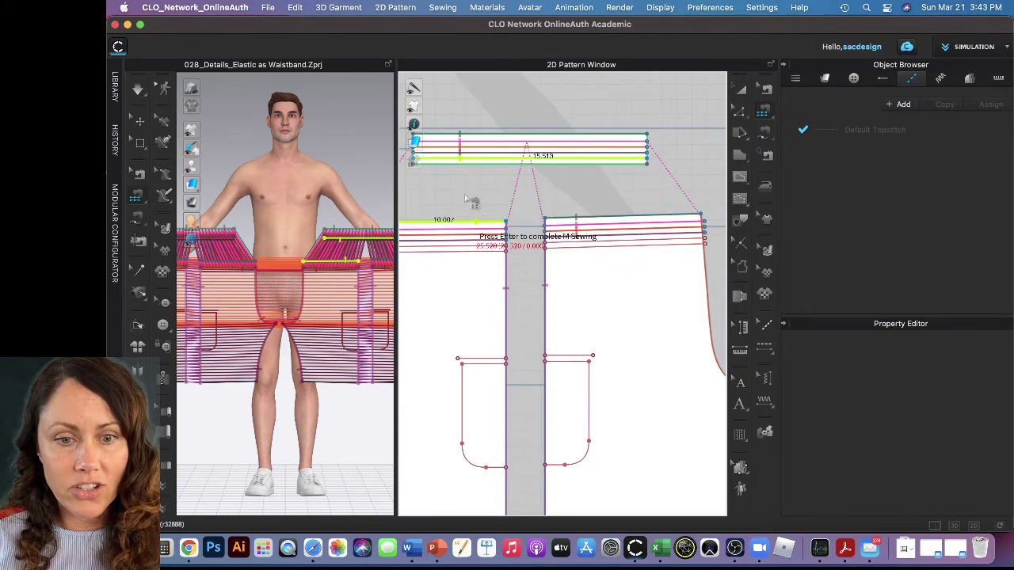
pyautogui.hscroll(-3, 507, 230)
pyautogui.click(480, 241)
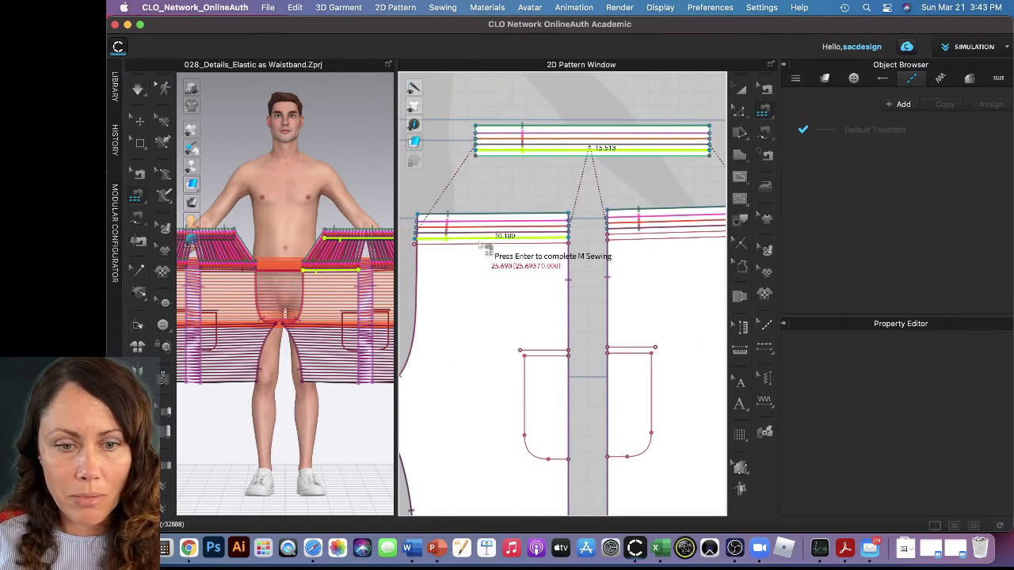
pyautogui.click(513, 154)
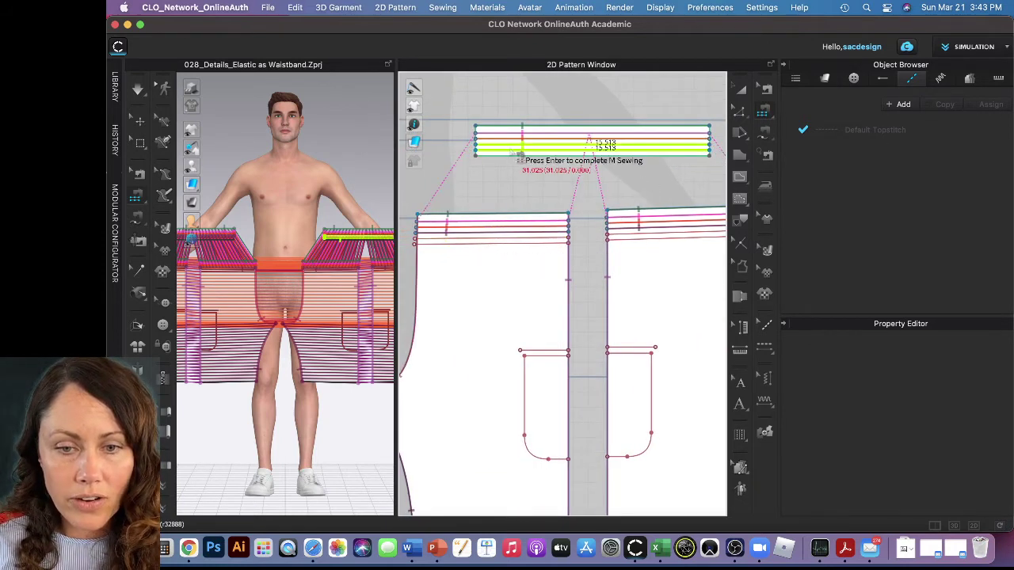
pyautogui.press('Return')
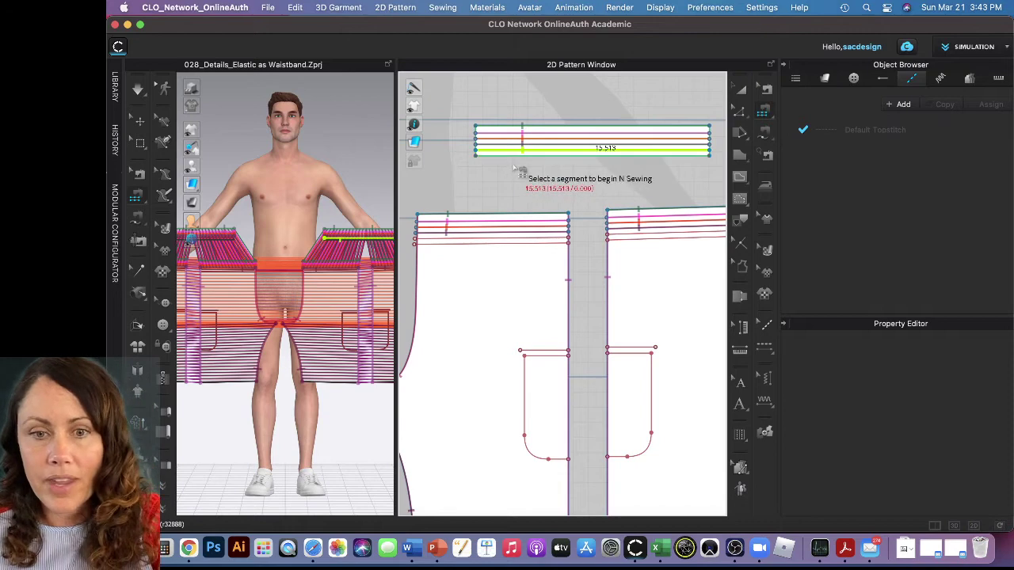
pyautogui.click(455, 247)
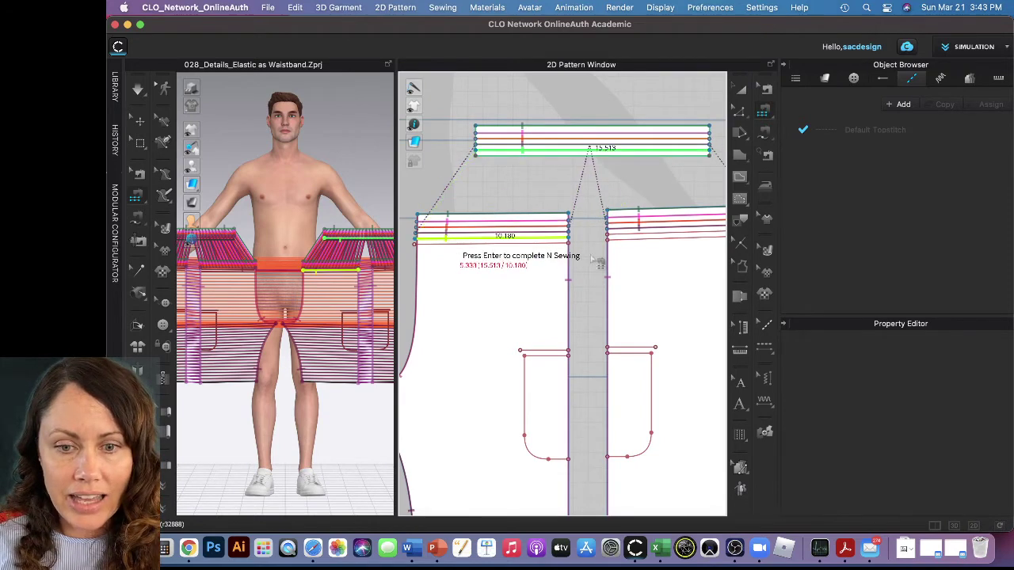
pyautogui.click(630, 239)
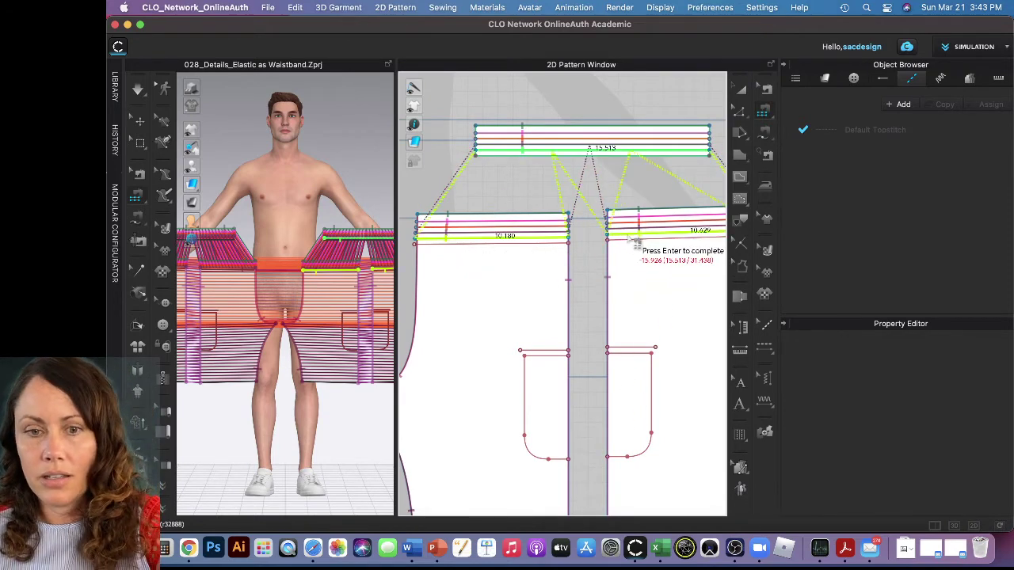
pyautogui.press('Return')
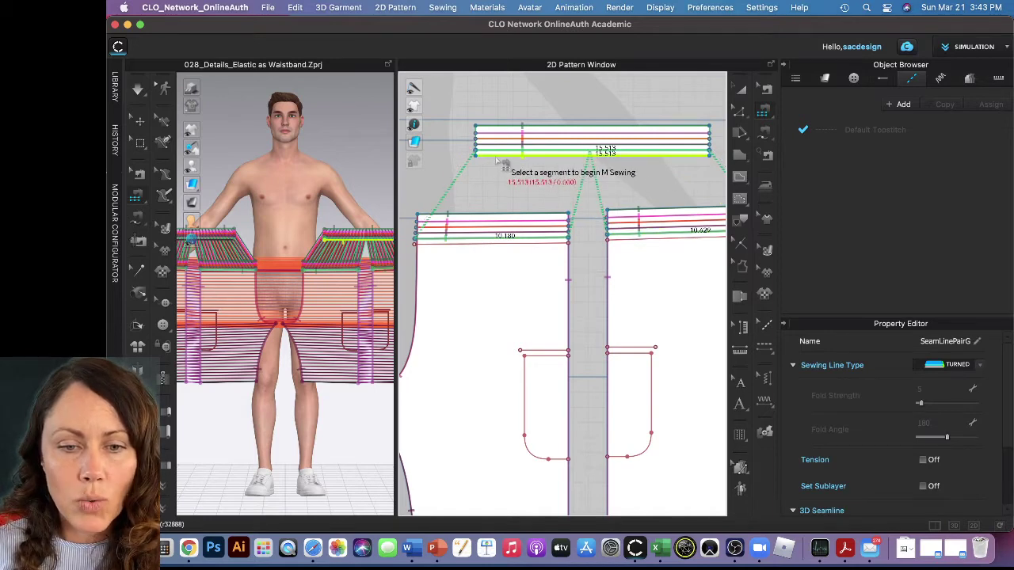
# Step: Join the waistband's lower edge to three waist edges across both panels in one M:N seam
pyautogui.click(503, 157)
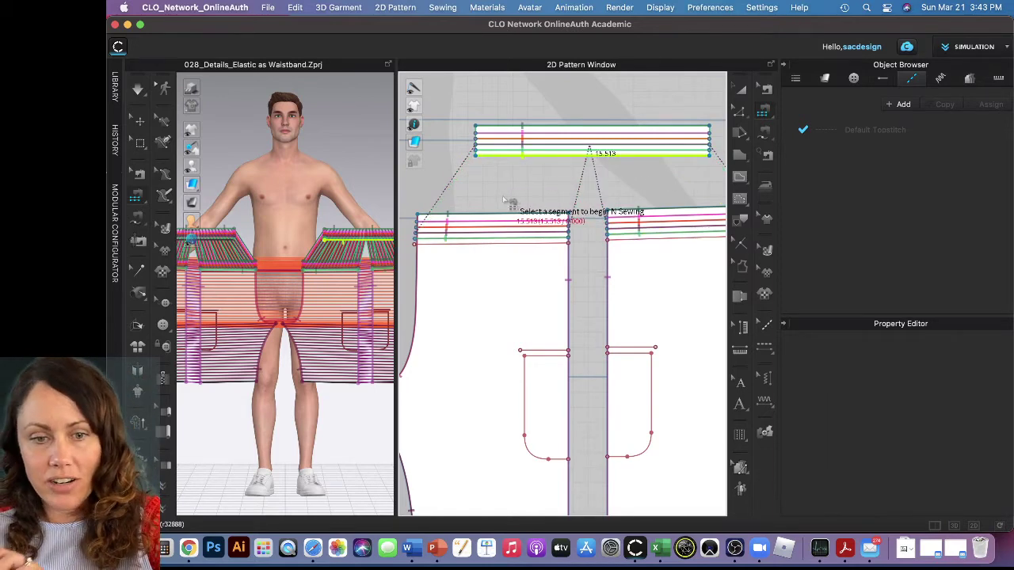
pyautogui.press('Return')
pyautogui.click(466, 249)
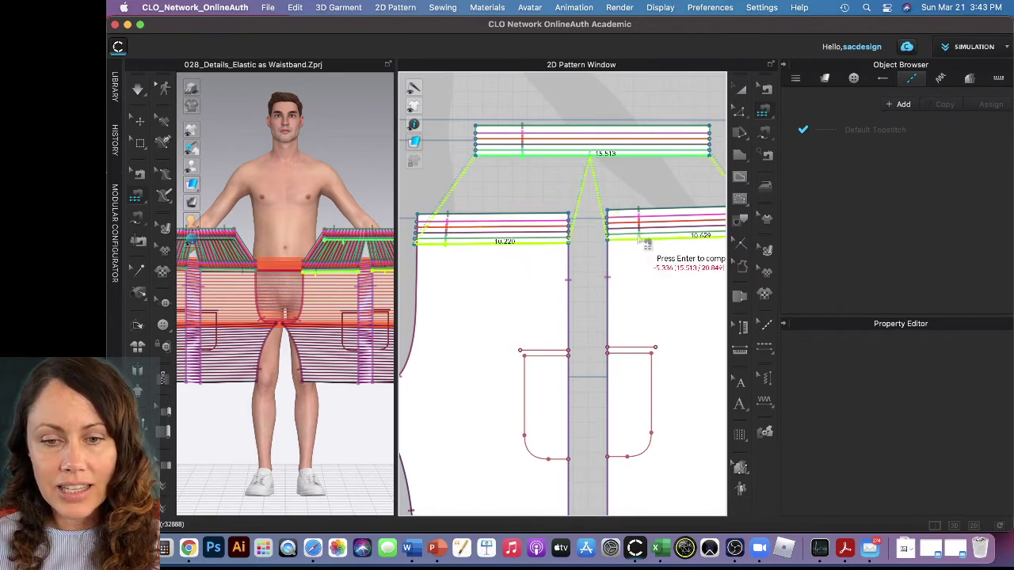
pyautogui.click(643, 246)
pyautogui.click(644, 247)
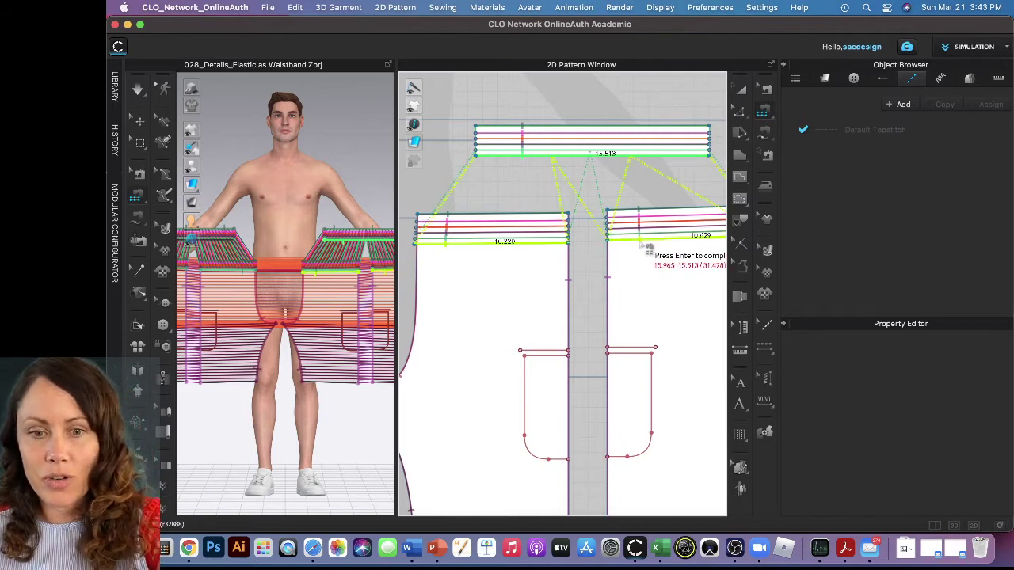
pyautogui.press('Return')
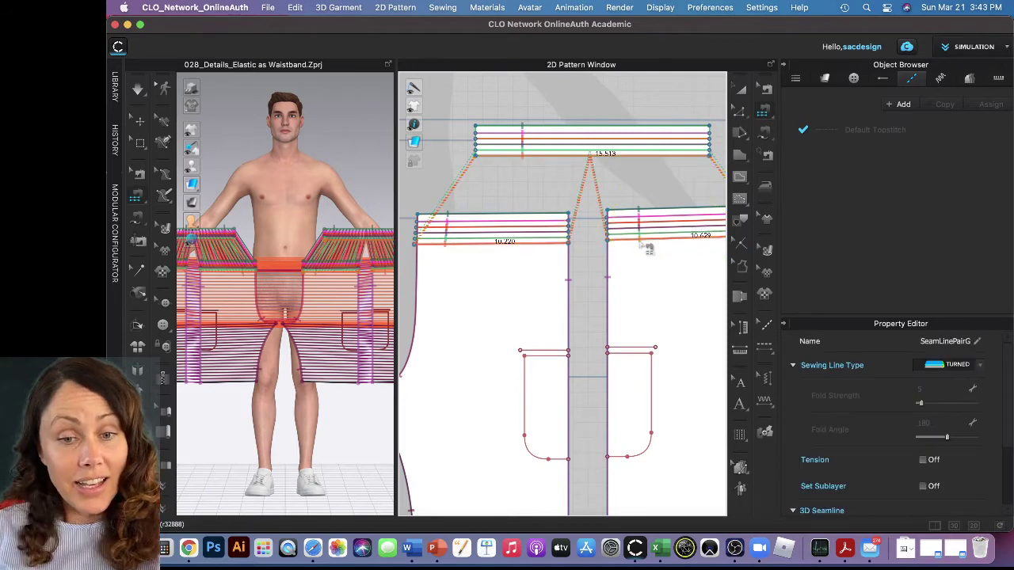
# Step: Zoom out and change the sewing method from M:N to Segment Sewing
pyautogui.scroll(-3, 585, 203)
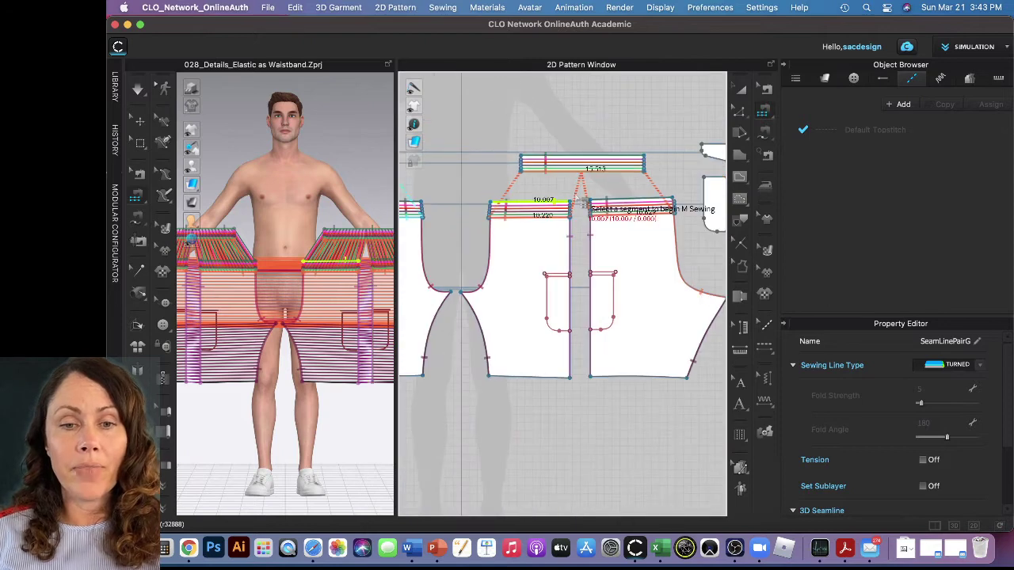
pyautogui.scroll(-2, 583, 203)
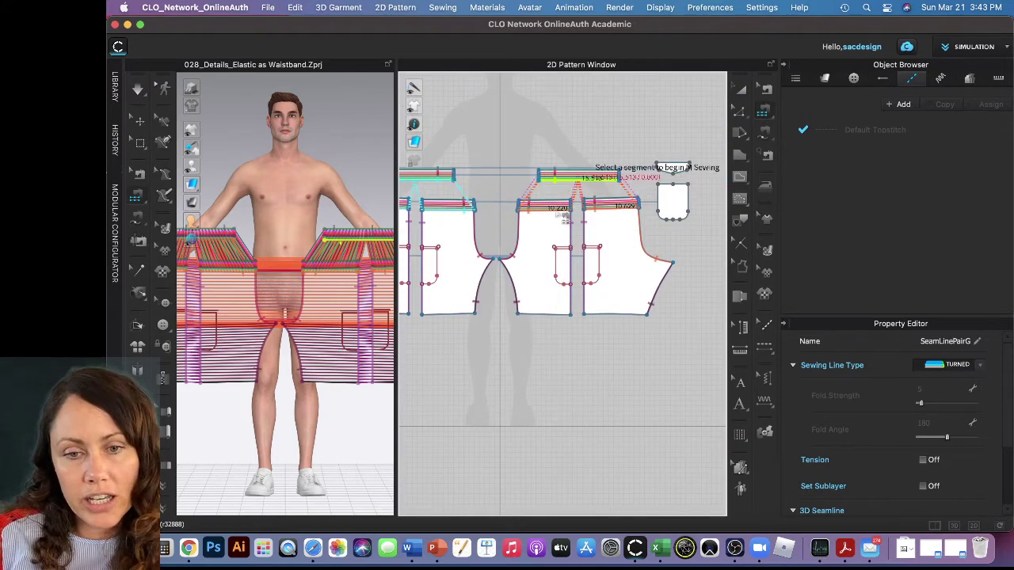
pyautogui.click(587, 174)
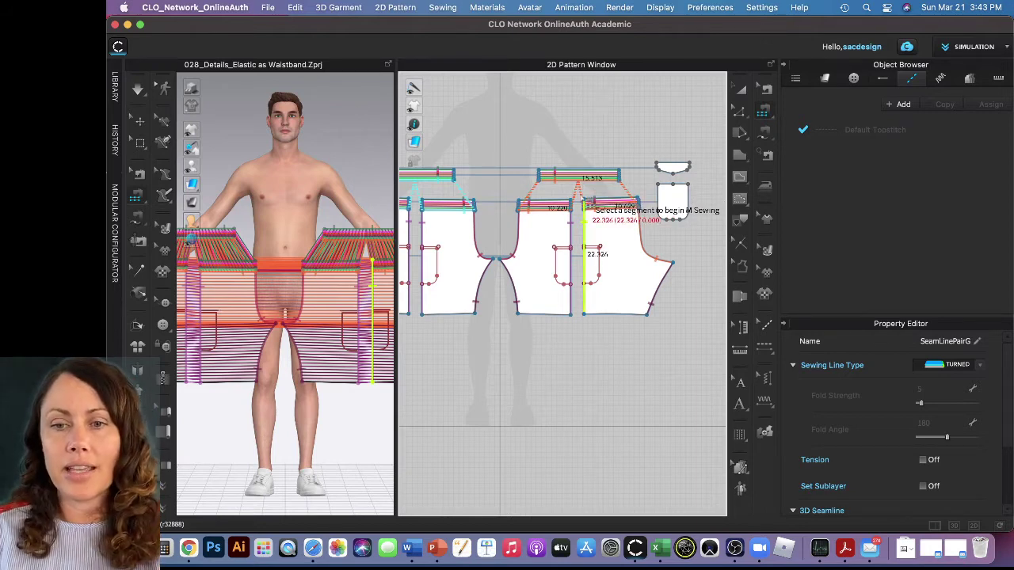
pyautogui.click(757, 113)
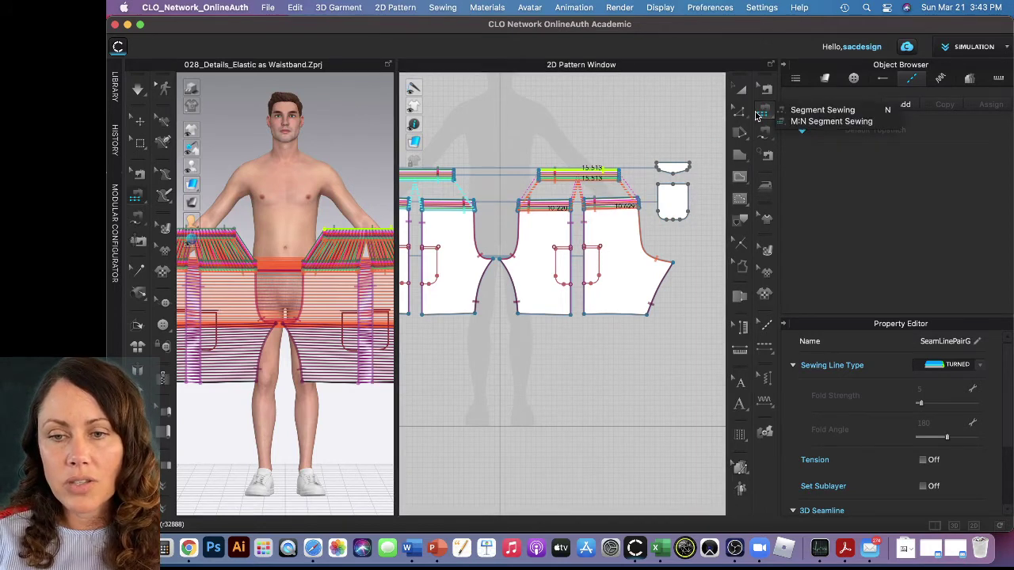
pyautogui.click(820, 110)
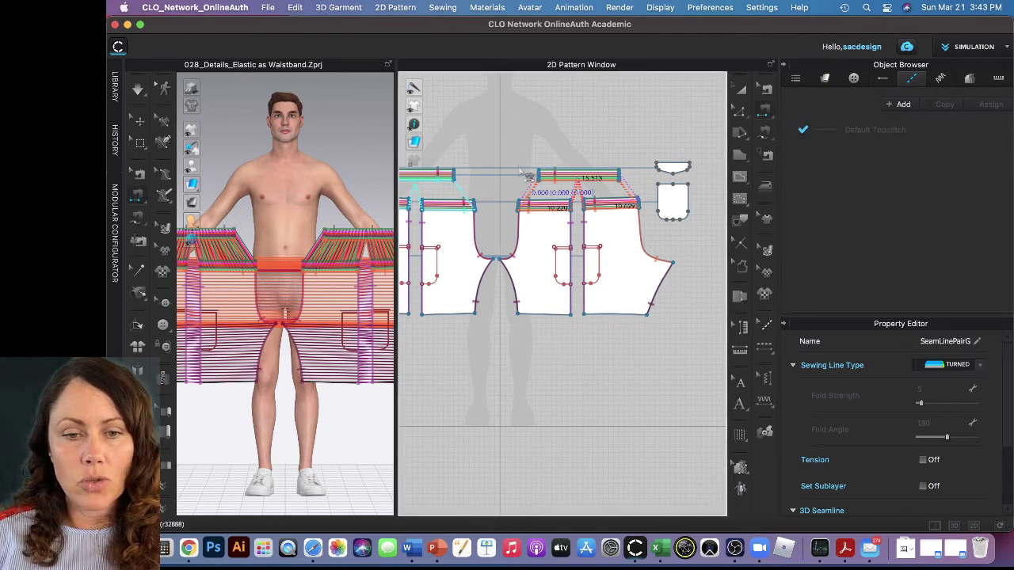
pyautogui.scroll(5, 527, 176)
pyautogui.scroll(-2, 594, 198)
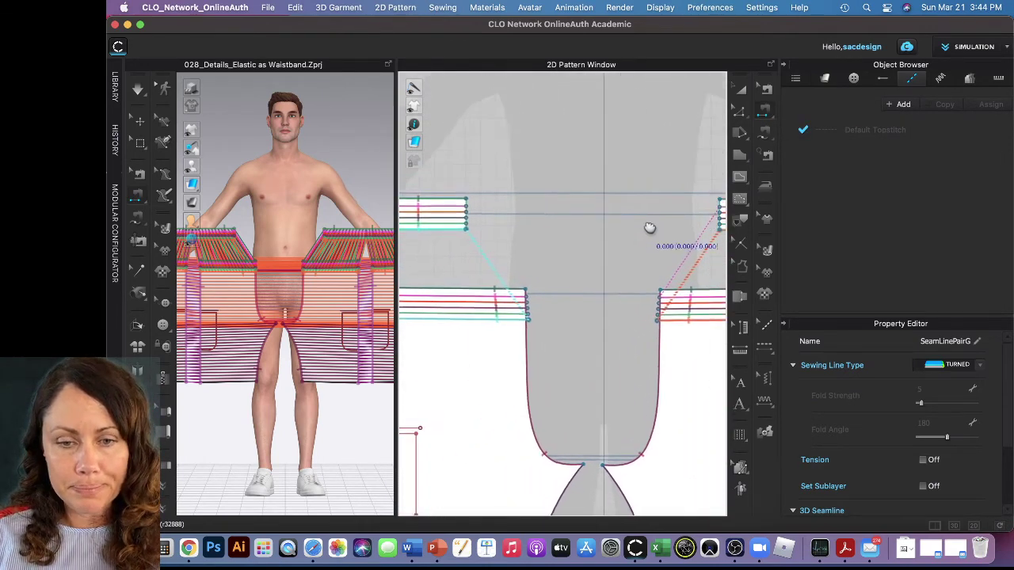
# Step: Sew the waistband's 2.000 in ends and its edge to the second piece, then widen the 3D view
pyautogui.click(474, 213)
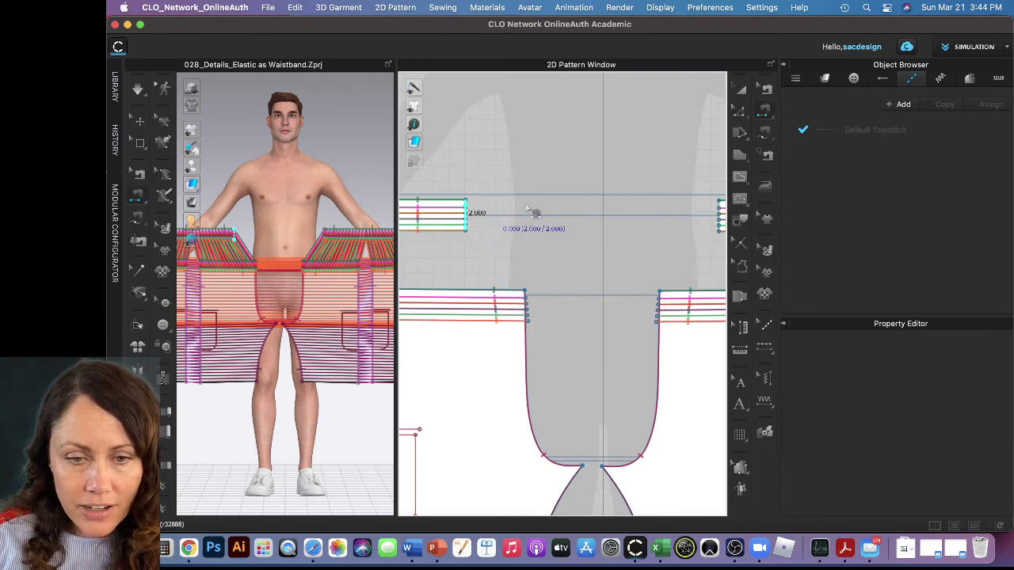
pyautogui.click(721, 213)
pyautogui.scroll(-3, 679, 198)
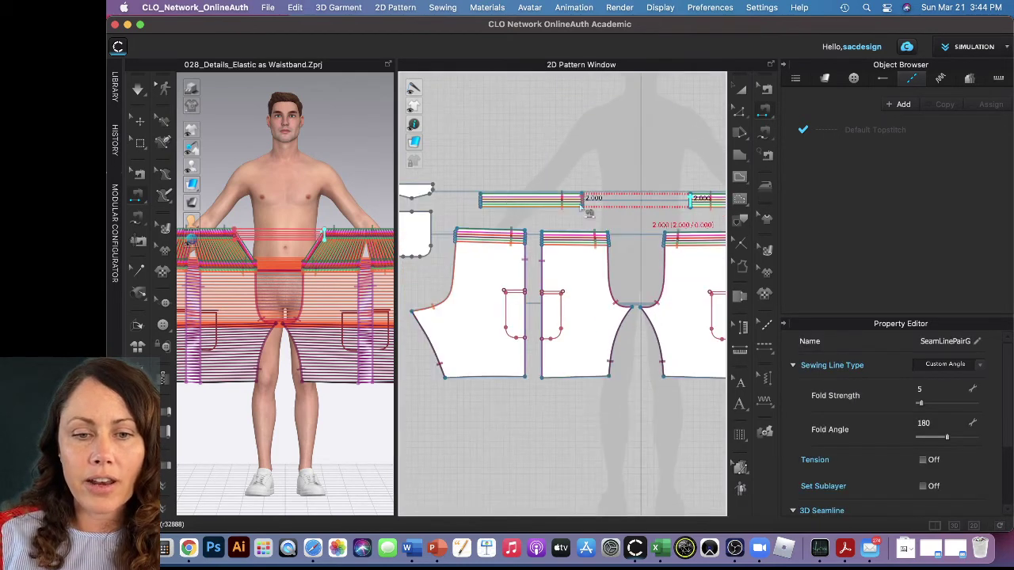
pyautogui.click(483, 202)
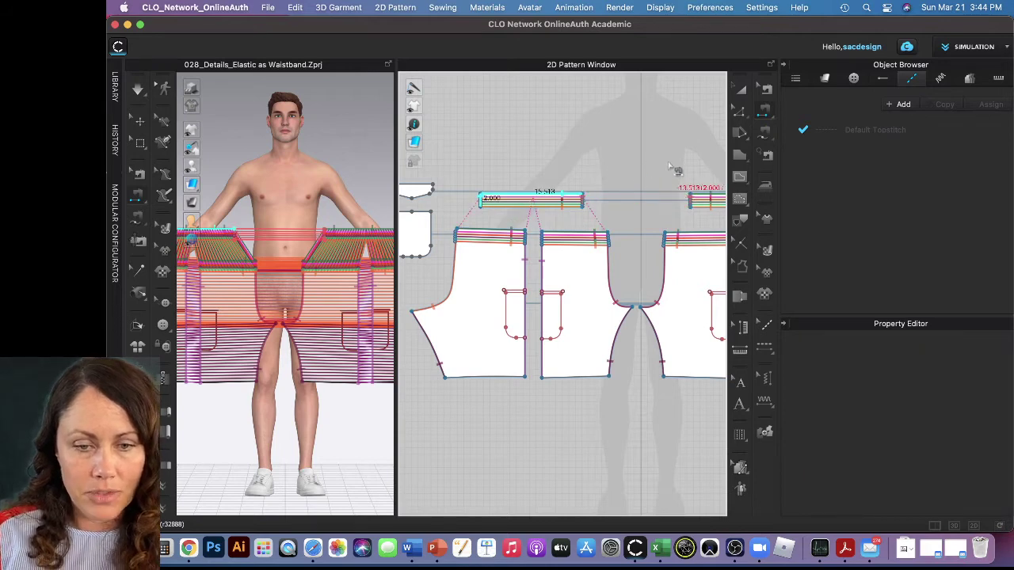
pyautogui.moveTo(690, 163); pyautogui.dragTo(455, 186, button='middle')
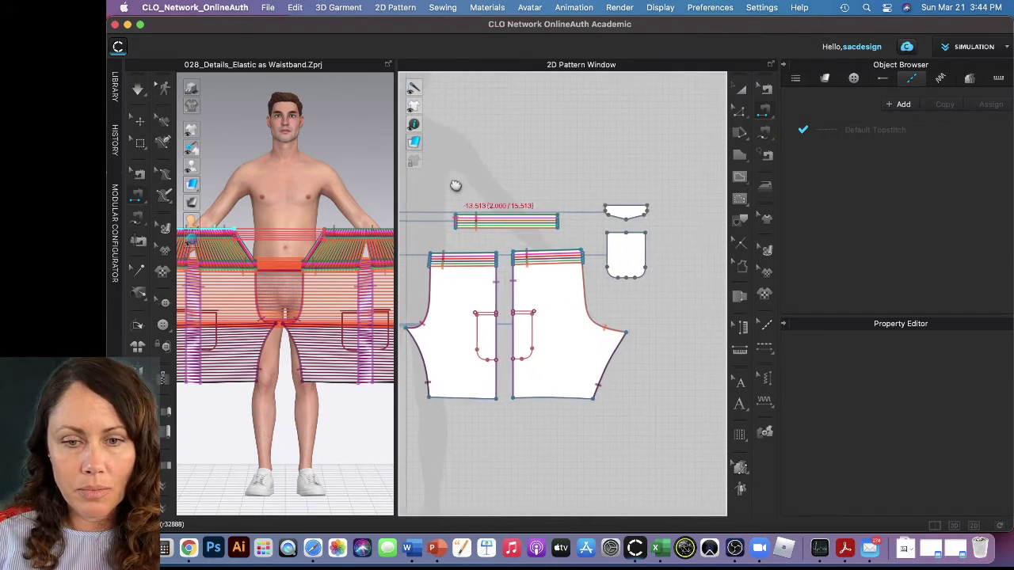
pyautogui.click(564, 224)
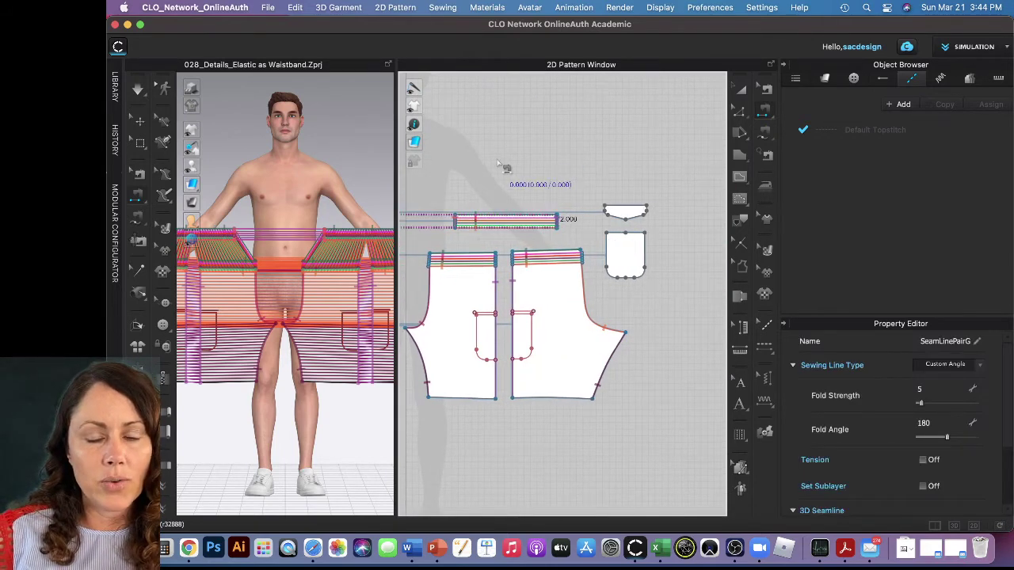
pyautogui.scroll(3, 528, 174)
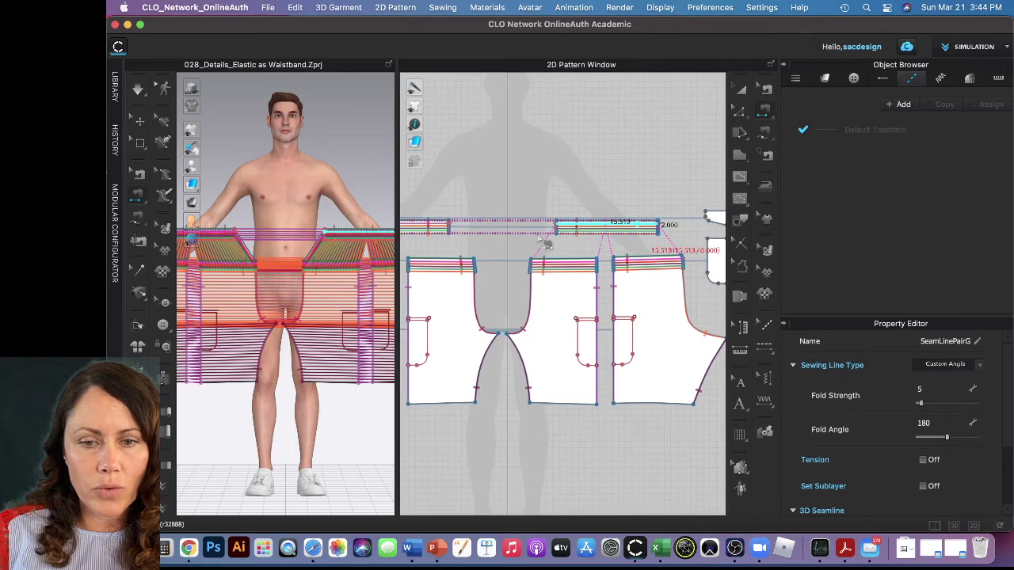
pyautogui.moveTo(395, 234); pyautogui.dragTo(607, 241)
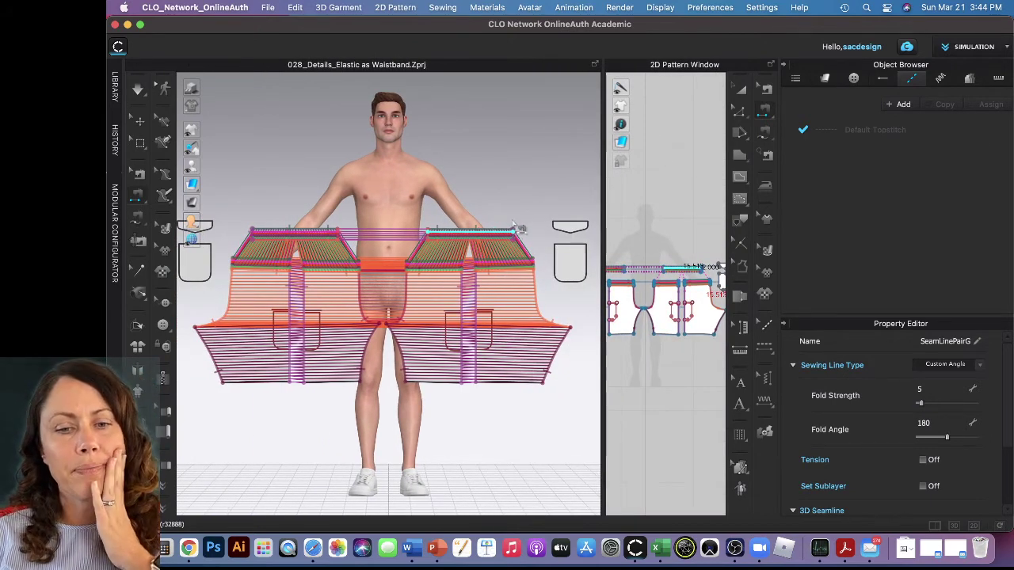
# Step: With the transform tool, select the small pocket pieces beside the shorts in 3D and freeze them
pyautogui.scroll(-2, 514, 226)
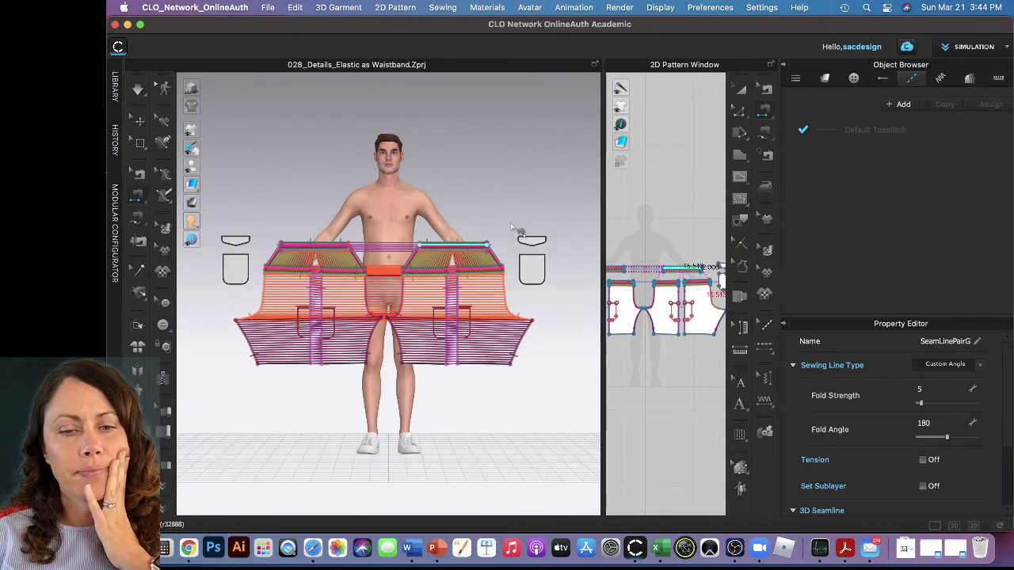
pyautogui.click(135, 120)
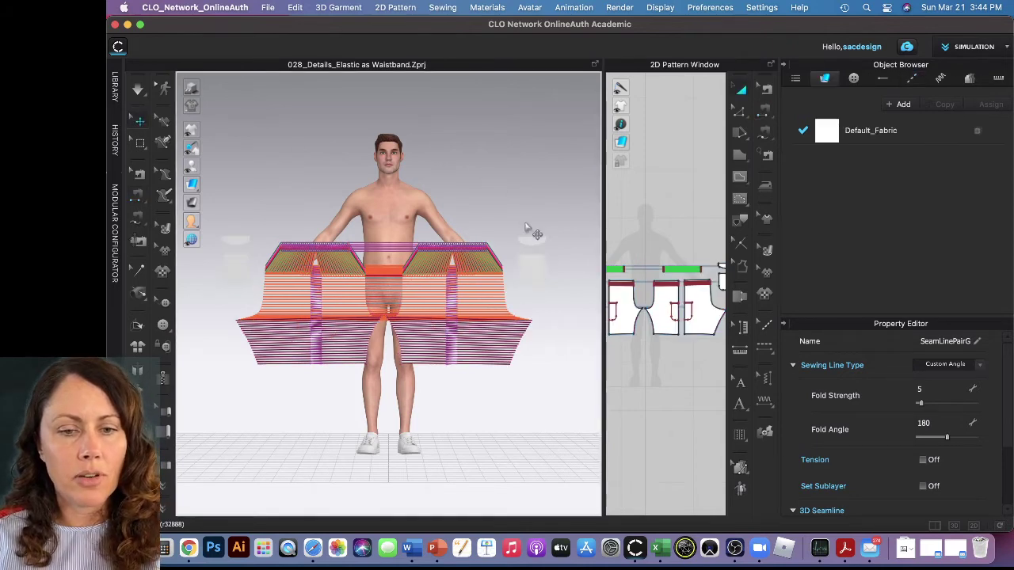
pyautogui.click(530, 238)
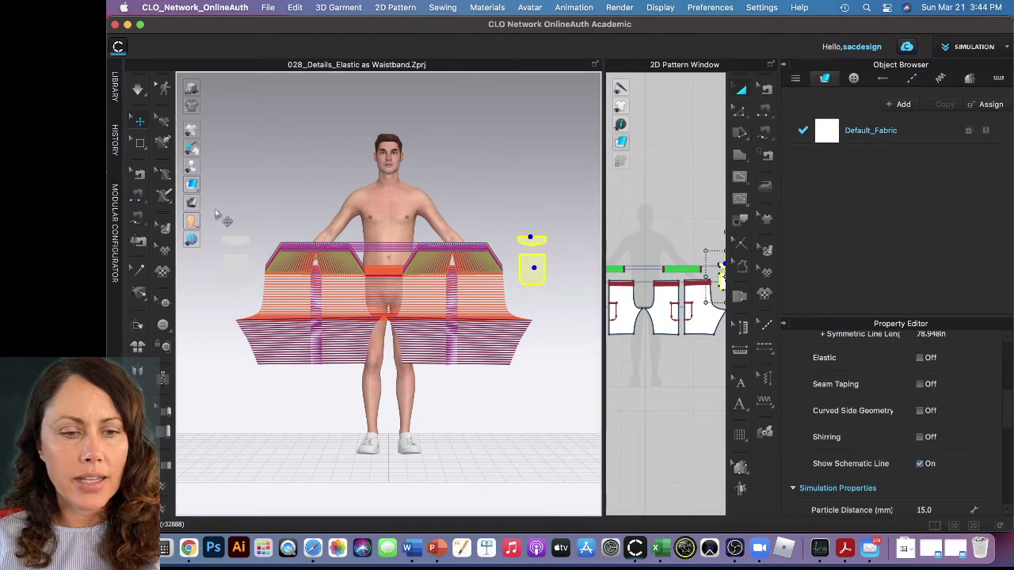
pyautogui.keyDown('shift'); pyautogui.click(237, 241); pyautogui.keyUp('shift')
pyautogui.keyDown('shift'); pyautogui.click(240, 266); pyautogui.keyUp('shift')
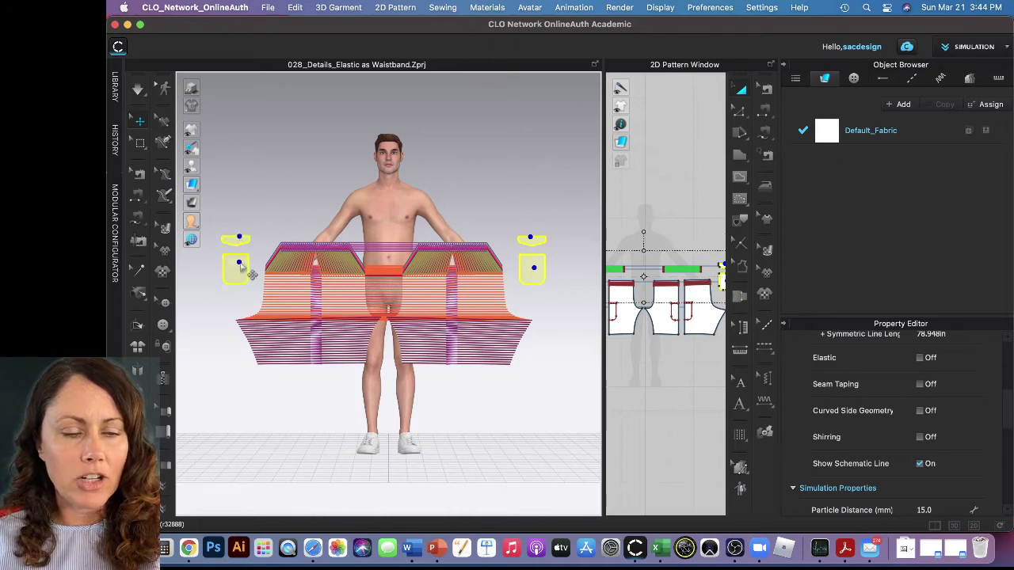
pyautogui.rightClick(240, 266)
pyautogui.click(285, 97)
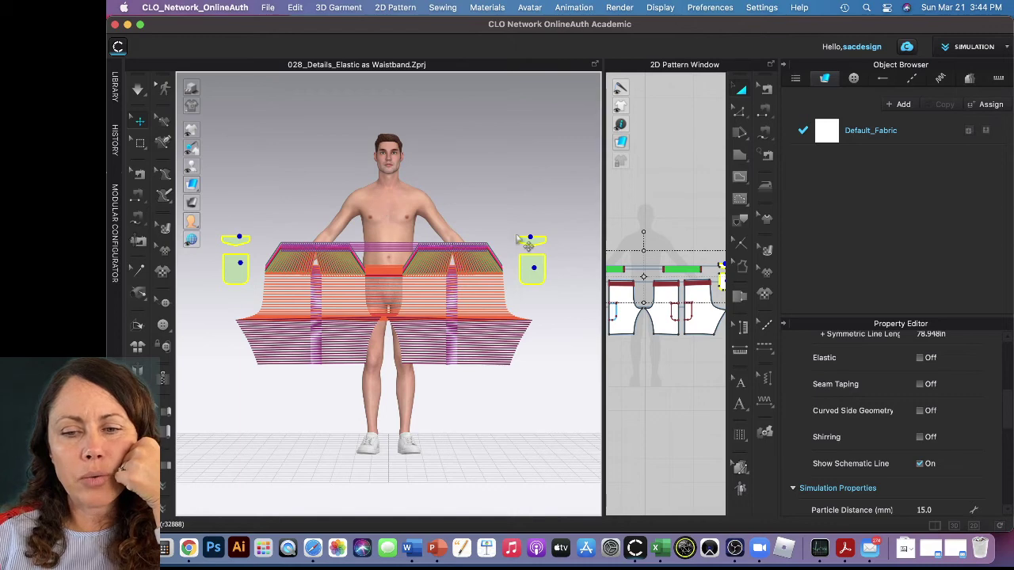
# Step: Select the waistband edge in 2D to show Elastic on at strength 5.0 and ratio 100
pyautogui.scroll(3, 499, 246)
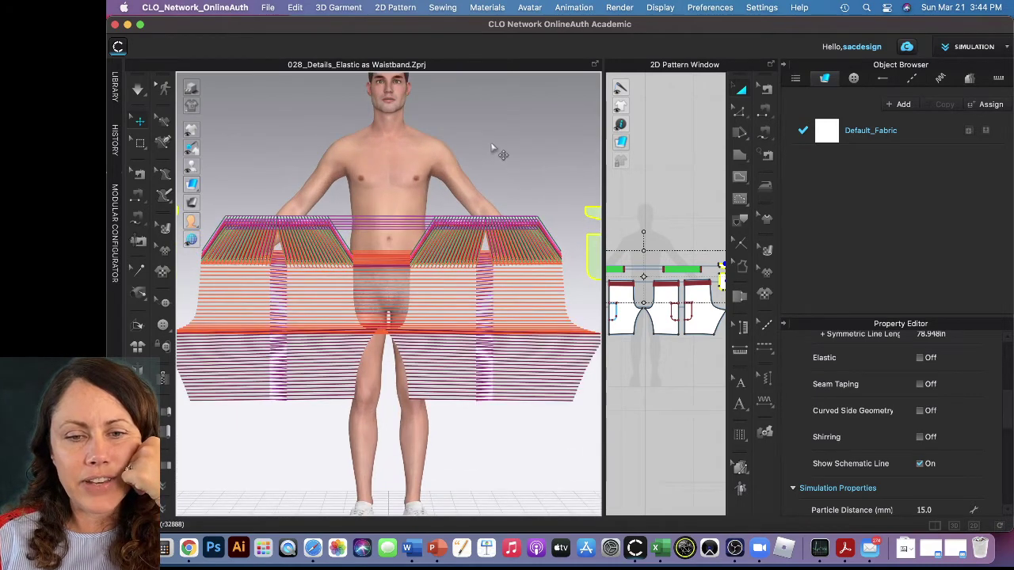
pyautogui.click(502, 156)
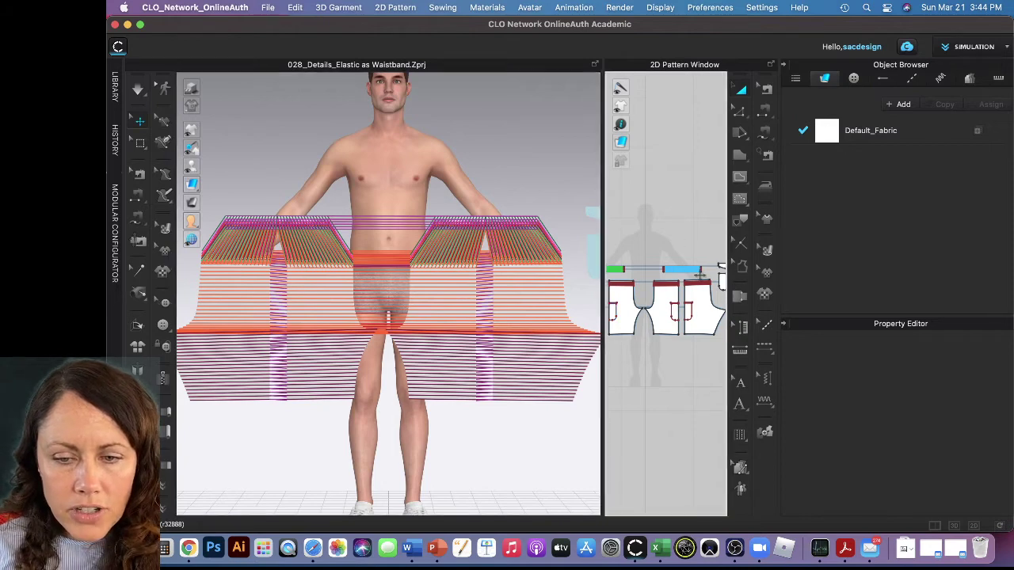
pyautogui.click(738, 113)
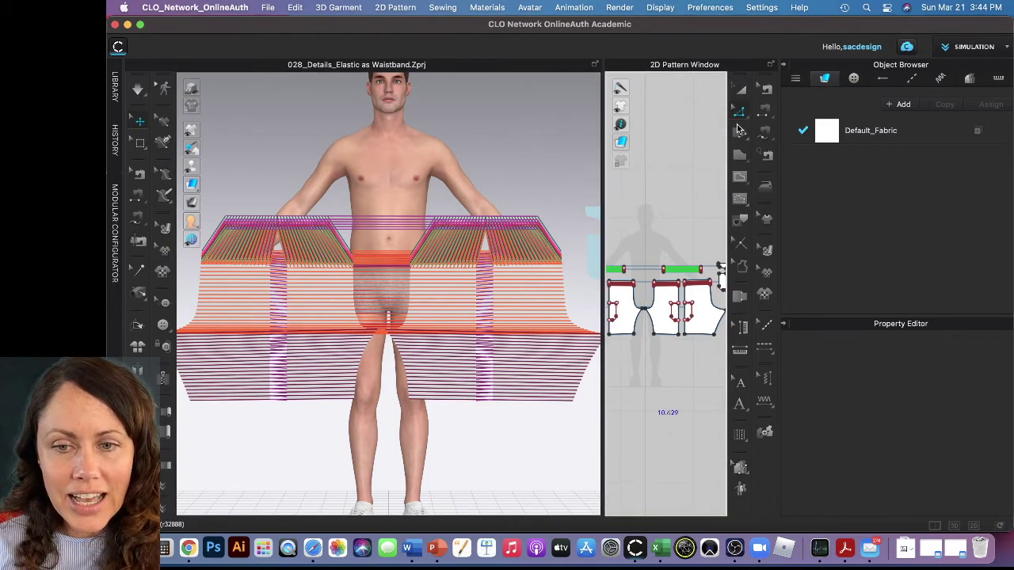
pyautogui.moveTo(691, 272)
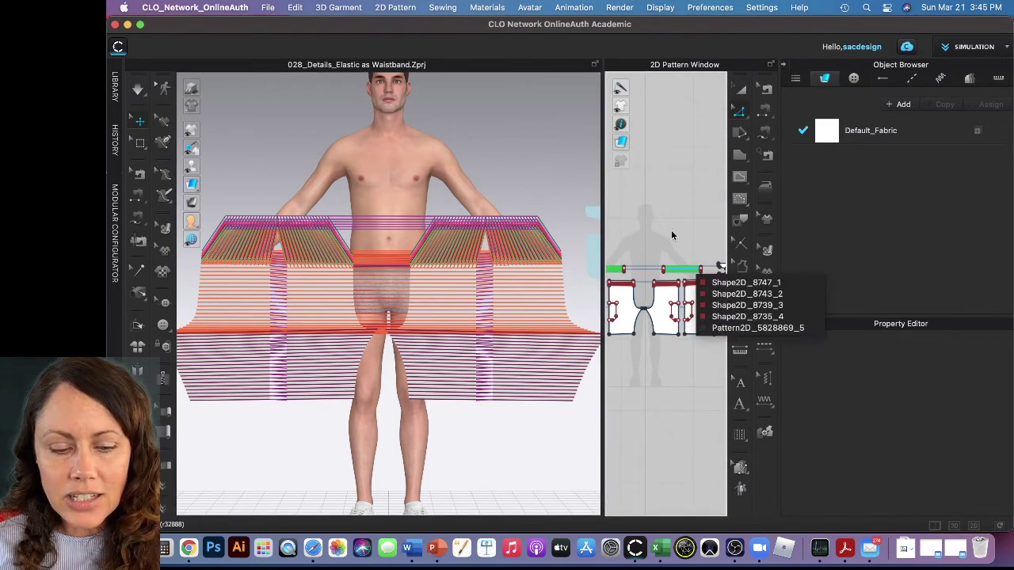
pyautogui.click(742, 92)
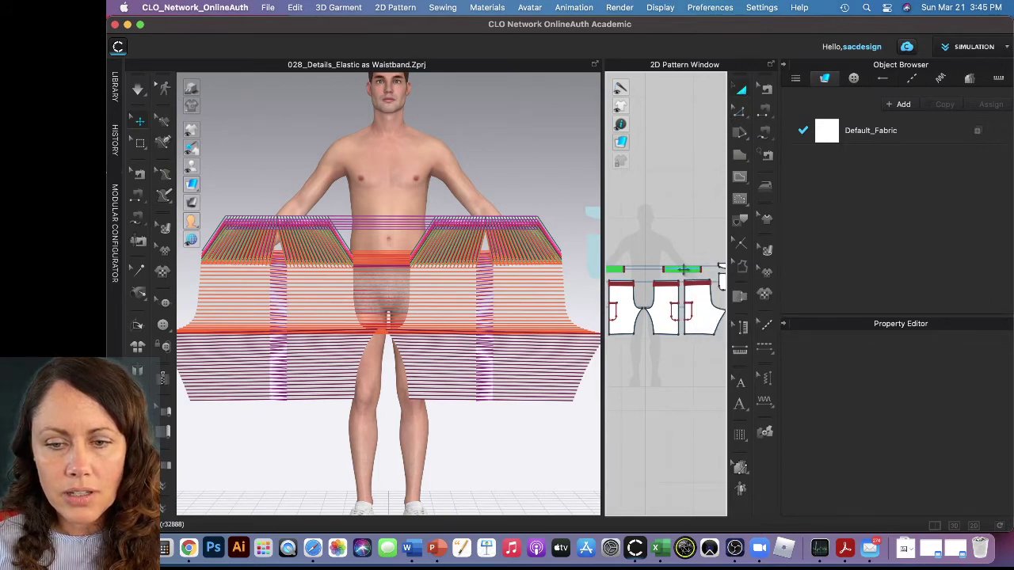
pyautogui.moveTo(679, 271)
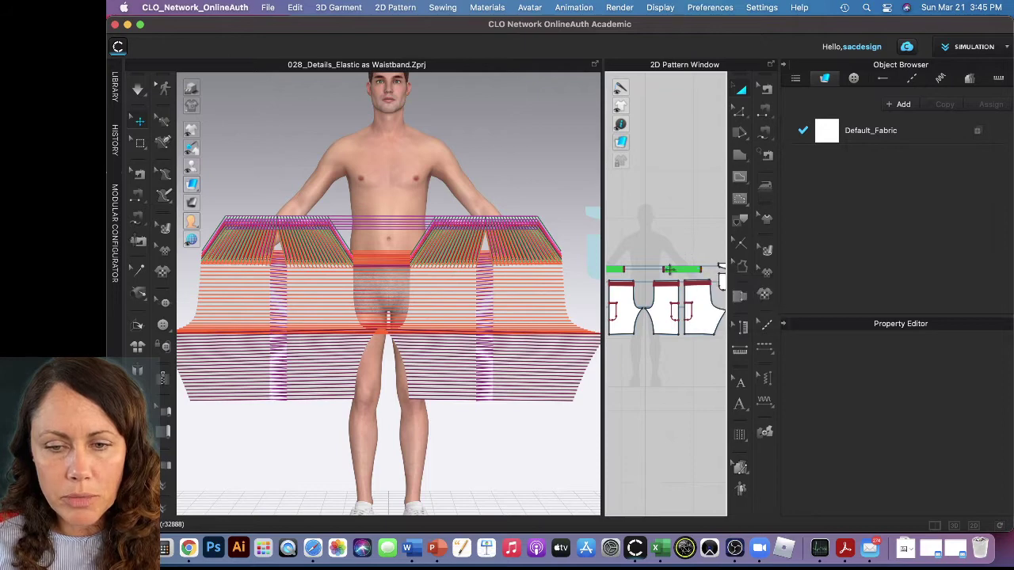
pyautogui.scroll(5, 668, 270)
pyautogui.click(666, 266)
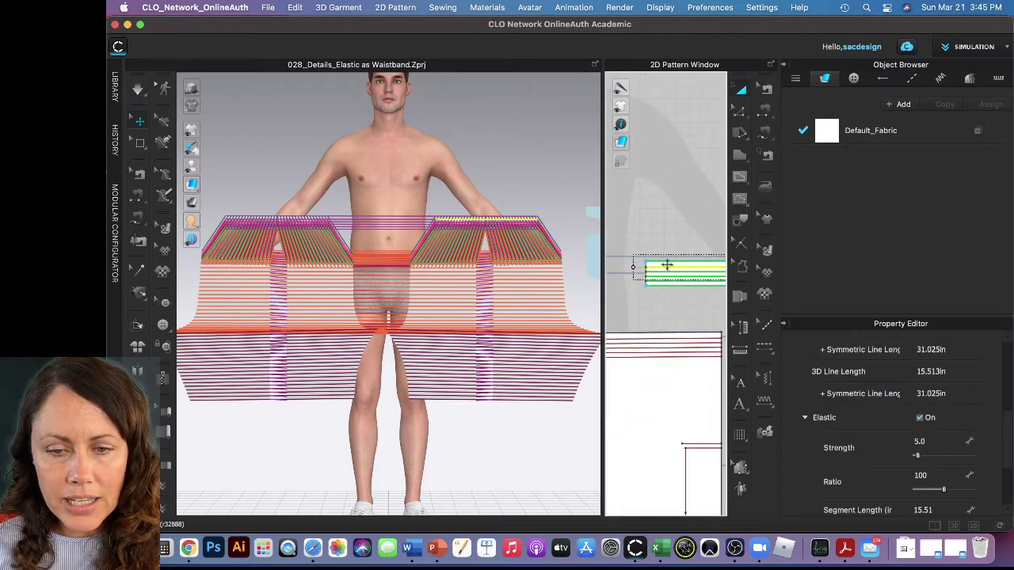
# Step: Apply Strengthen to the selected waistband piece, then clear the selection
pyautogui.rightClick(499, 226)
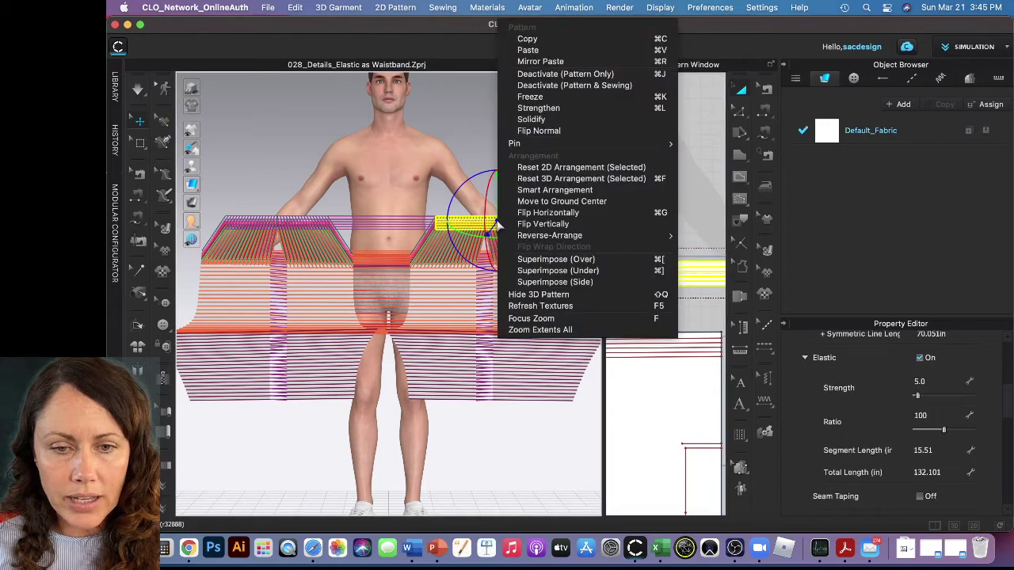
pyautogui.click(539, 108)
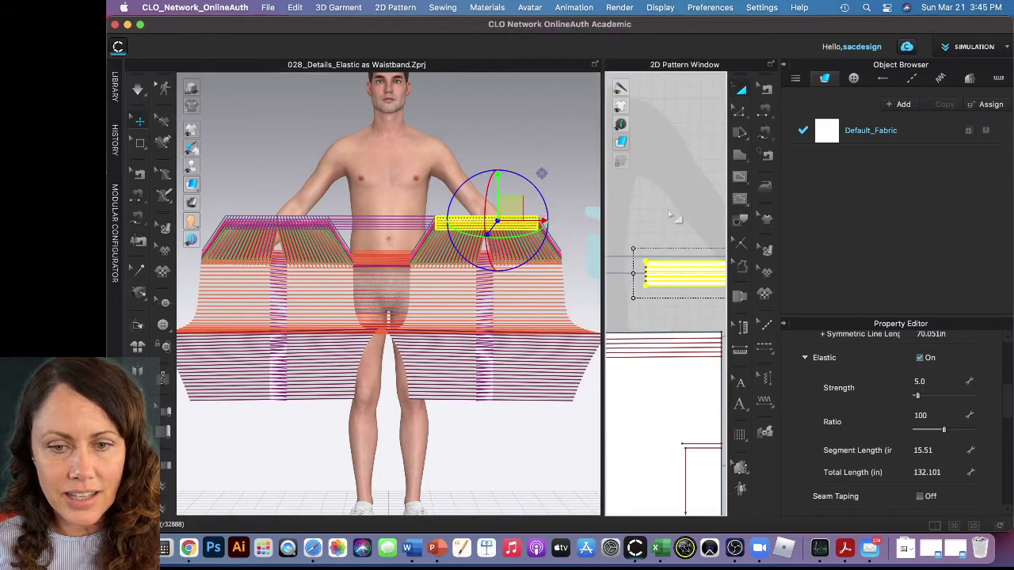
pyautogui.rightClick(643, 204)
pyautogui.click(712, 189)
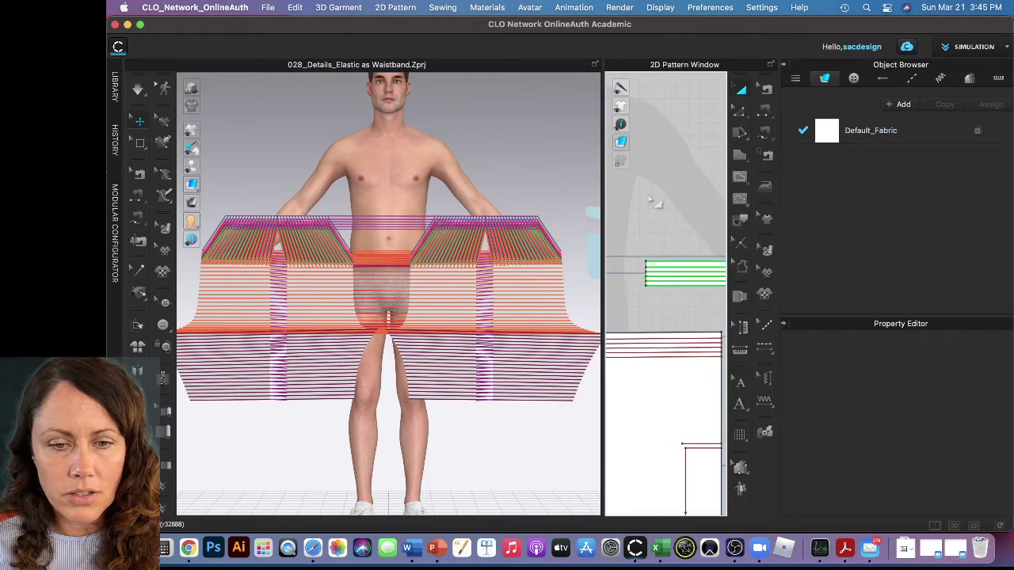
pyautogui.scroll(-2, 663, 199)
pyautogui.scroll(2, 676, 199)
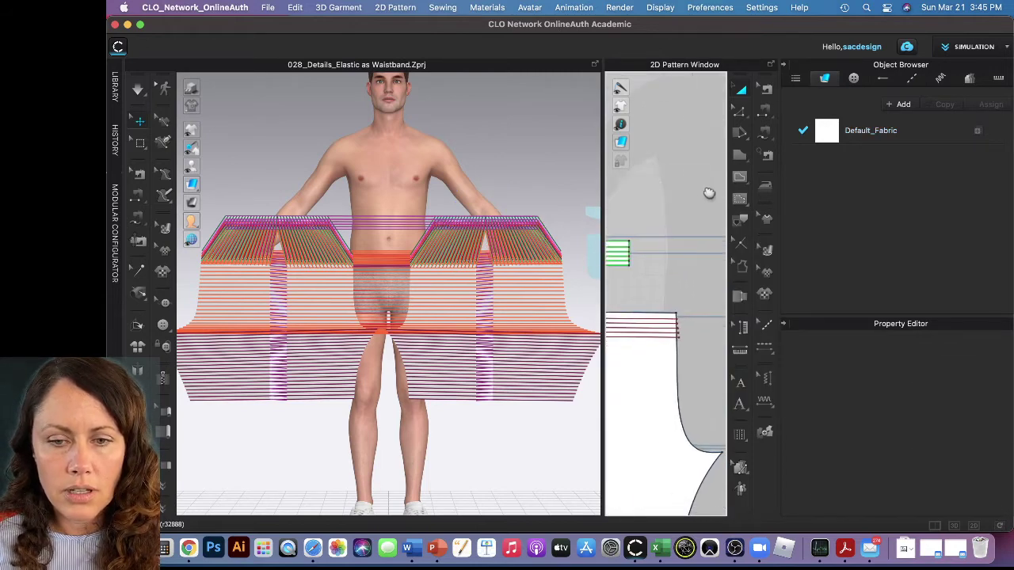
# Step: Check the waistband top edge's elastic and freeze the left waistband piece in place
pyautogui.click(677, 246)
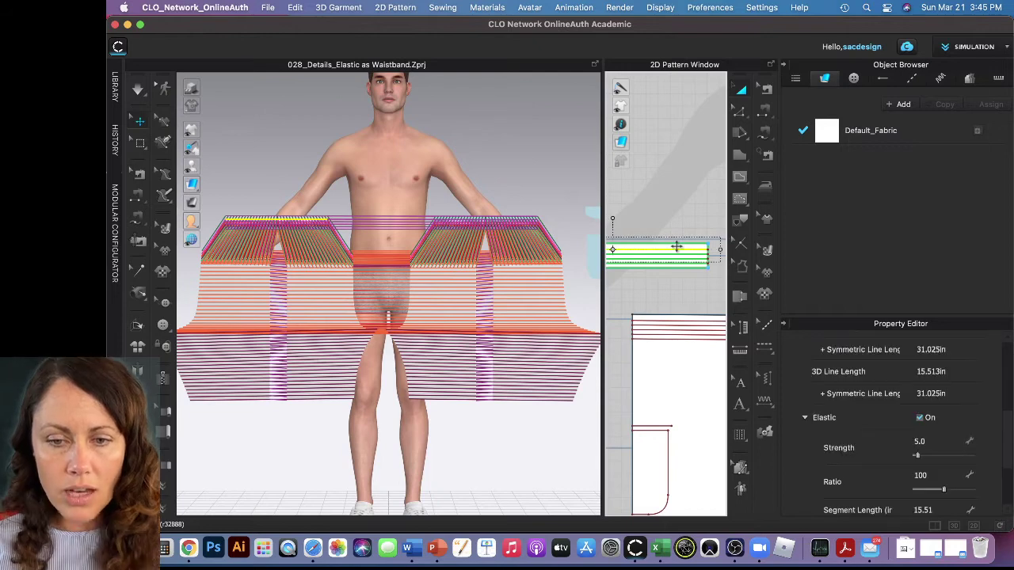
pyautogui.scroll(4, 681, 262)
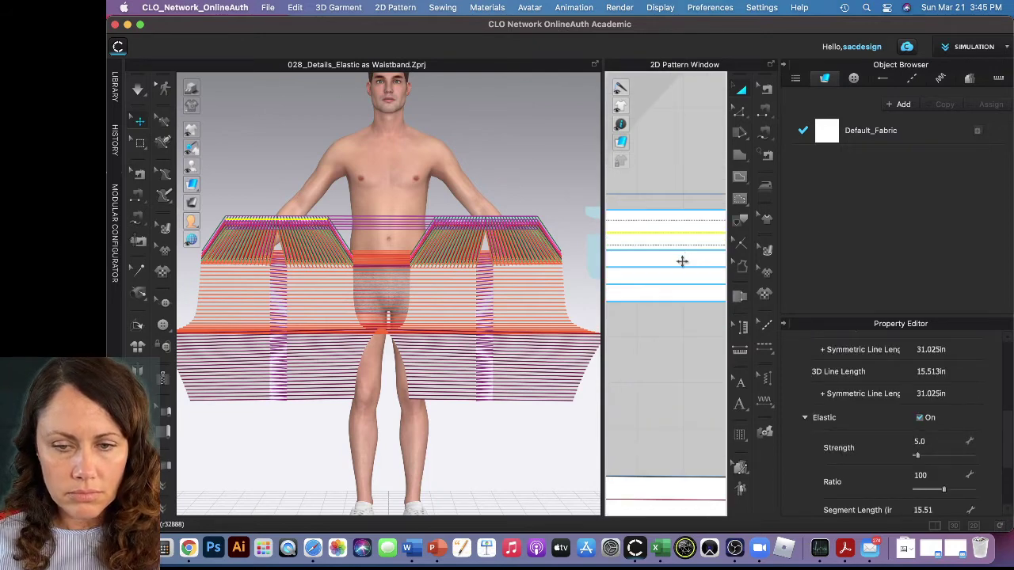
pyautogui.click(678, 250)
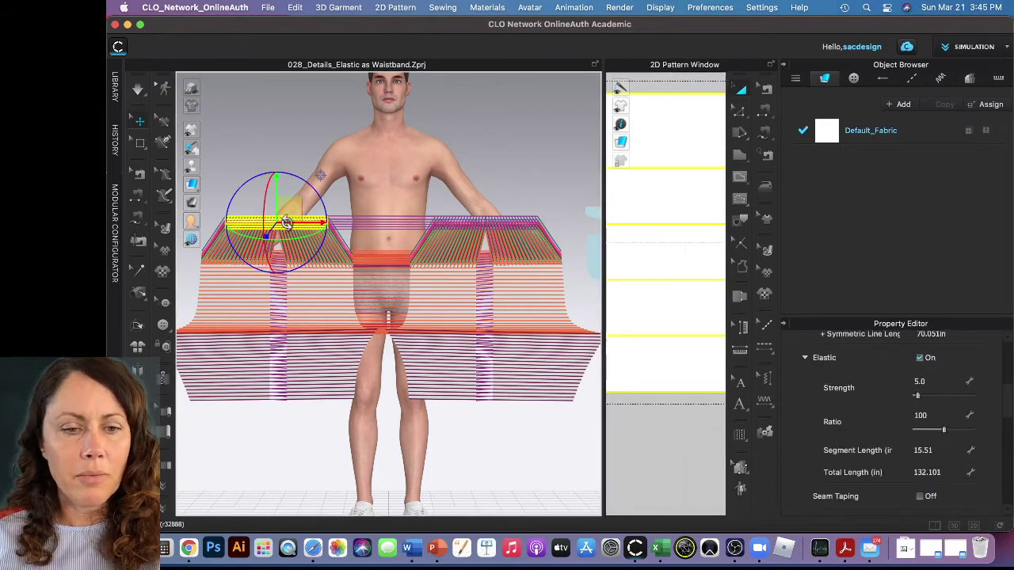
pyautogui.rightClick(283, 229)
pyautogui.click(325, 97)
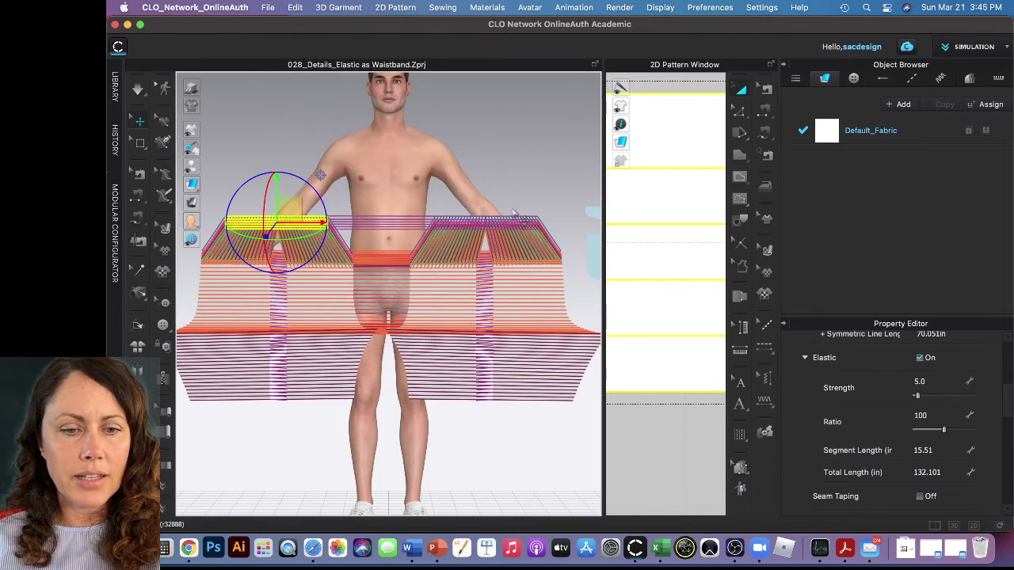
# Step: Widen the 2D pattern view and select the right waistband piece
pyautogui.scroll(-3, 517, 223)
pyautogui.scroll(-3, 670, 230)
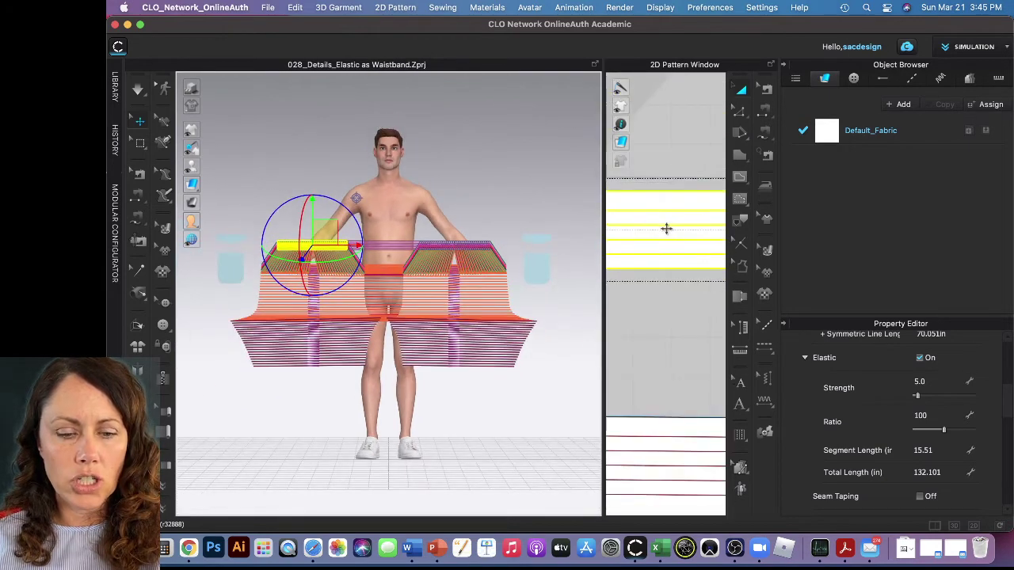
pyautogui.moveTo(604, 228); pyautogui.dragTo(525, 228)
pyautogui.scroll(-2, 690, 239)
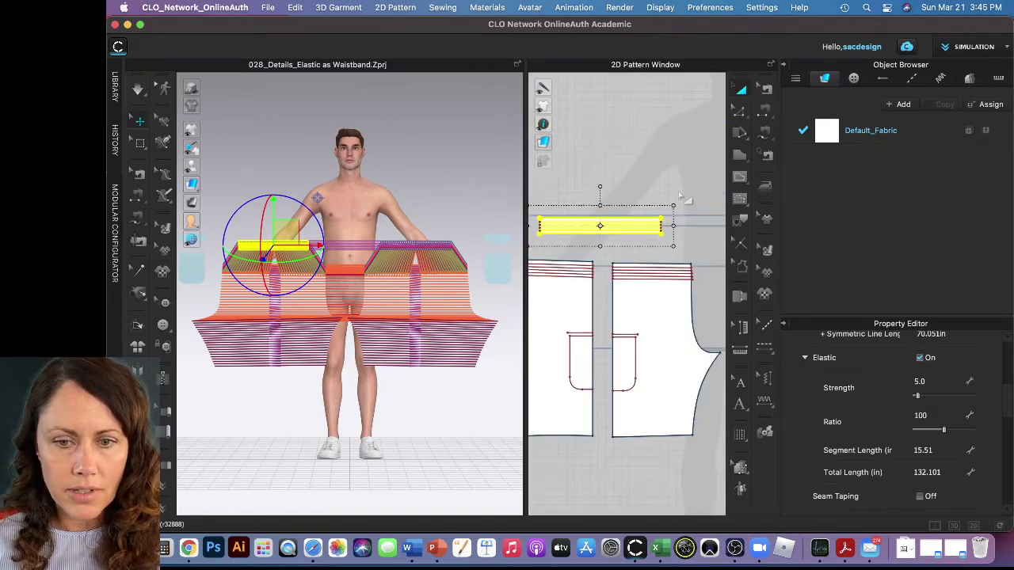
pyautogui.scroll(5, 673, 208)
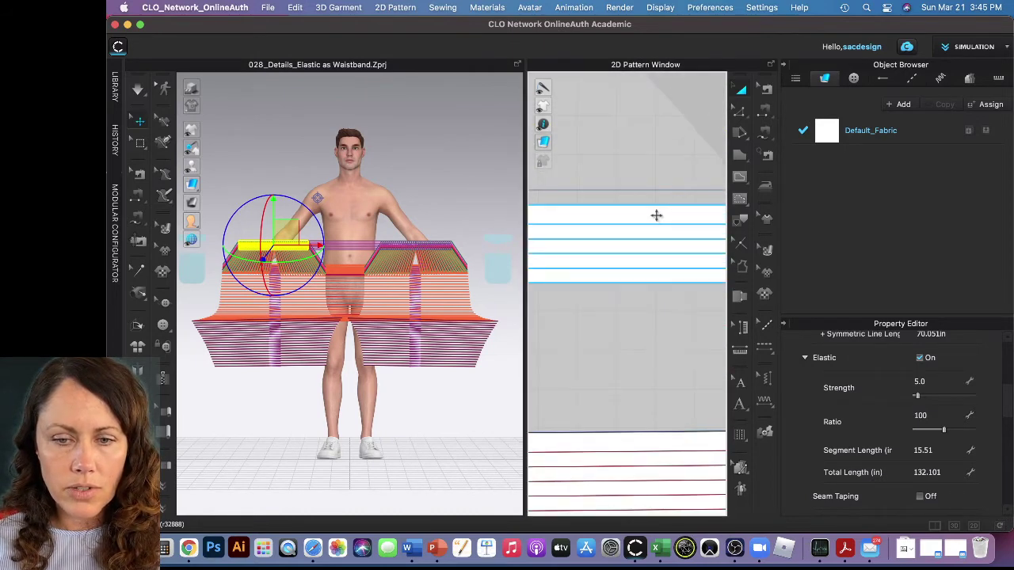
pyautogui.click(656, 215)
# Step: Turn on Show Arrangement Points on the avatar and select the left front shorts piece
pyautogui.rightClick(433, 260)
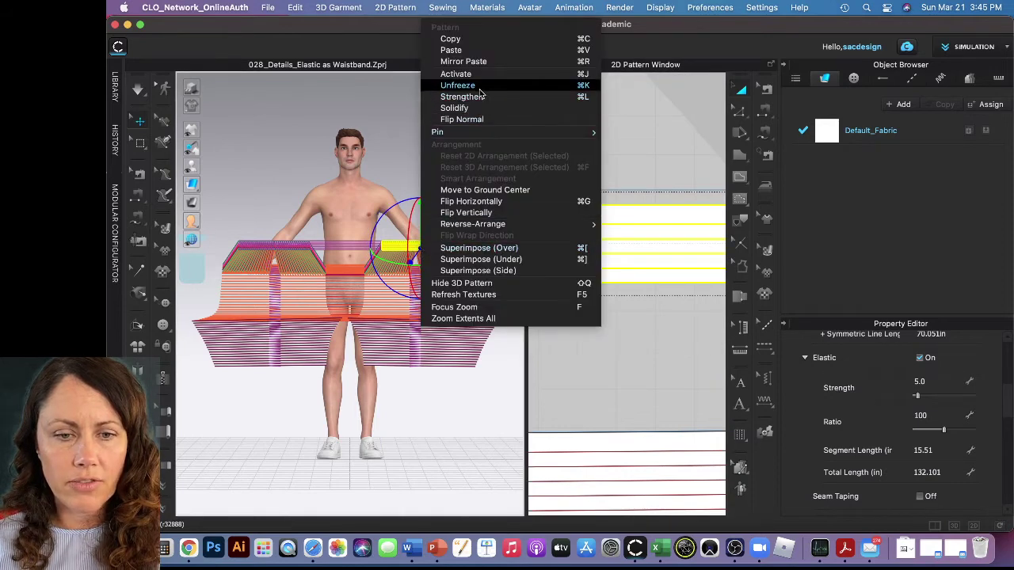
pyautogui.click(474, 426)
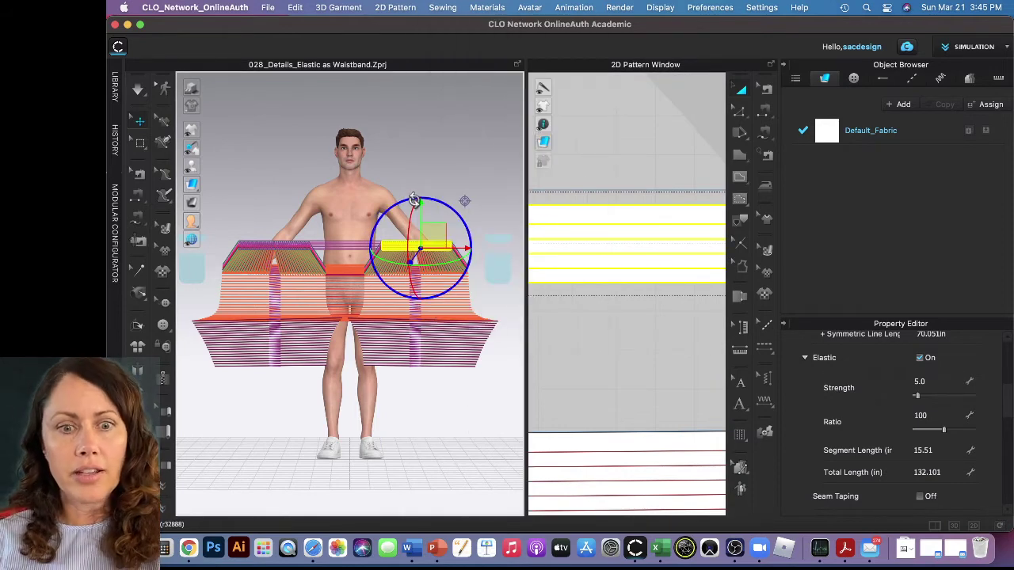
pyautogui.scroll(-3, 414, 202)
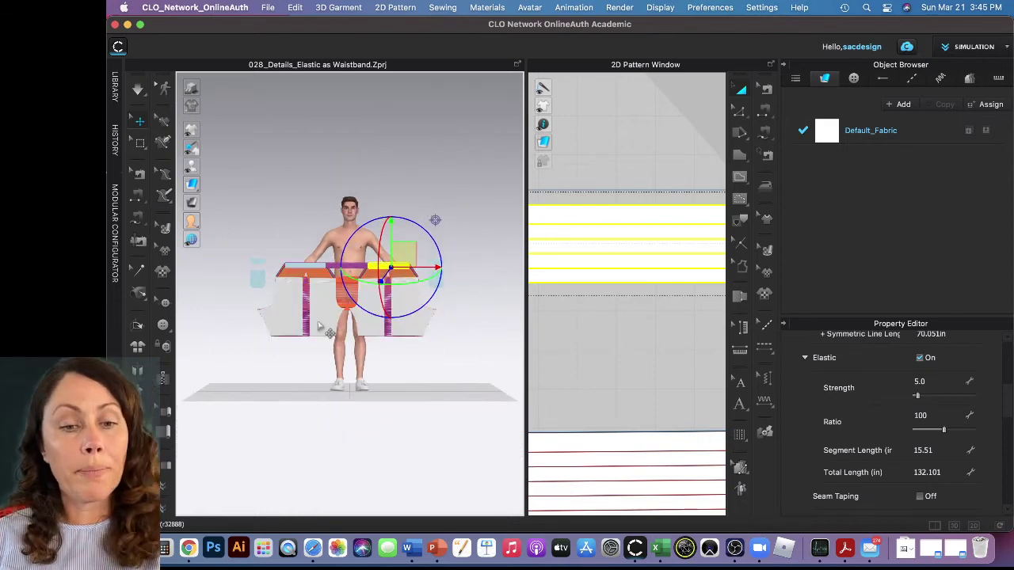
pyautogui.scroll(5, 390, 281)
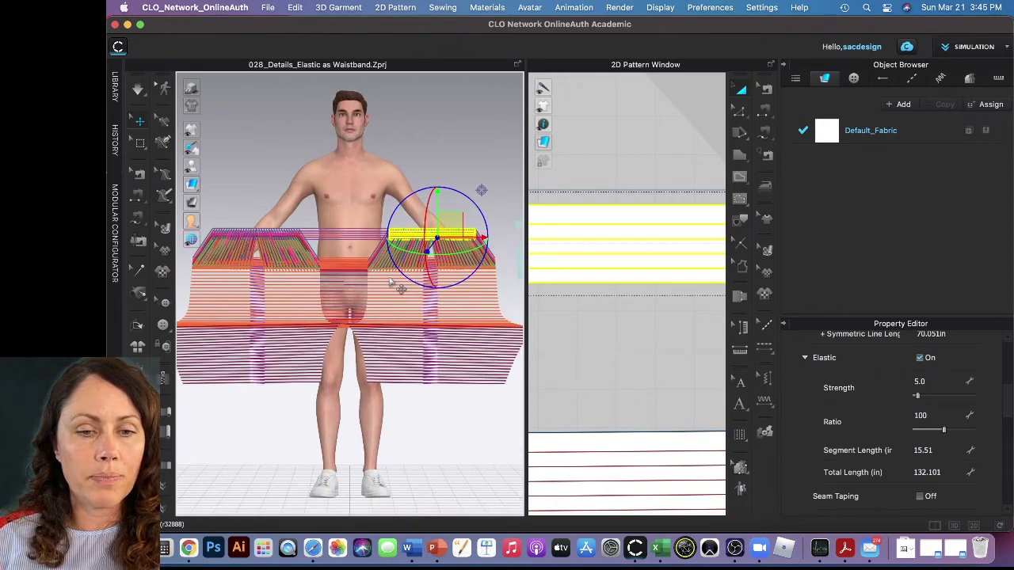
pyautogui.scroll(-3, 317, 283)
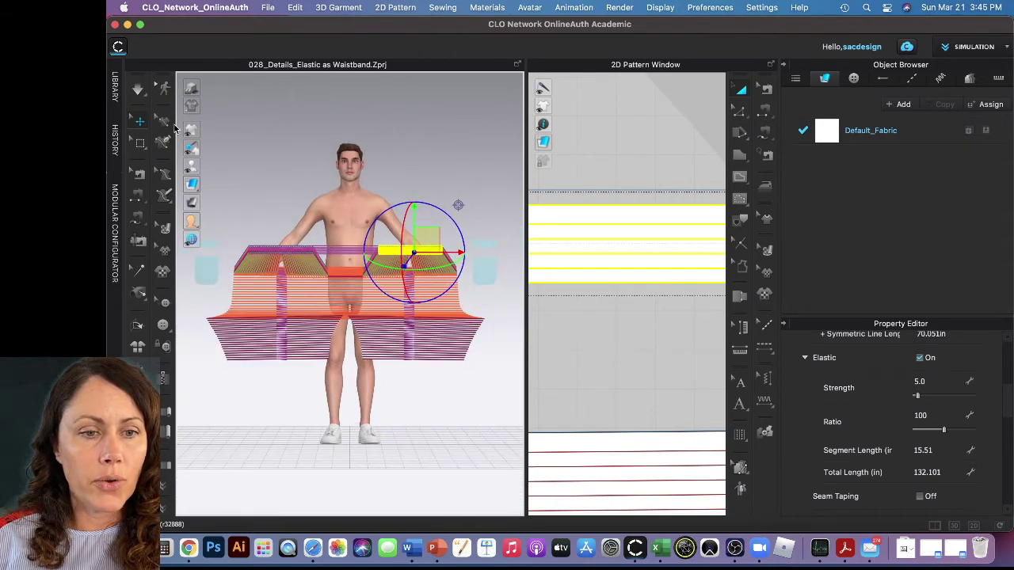
pyautogui.moveTo(202, 170)
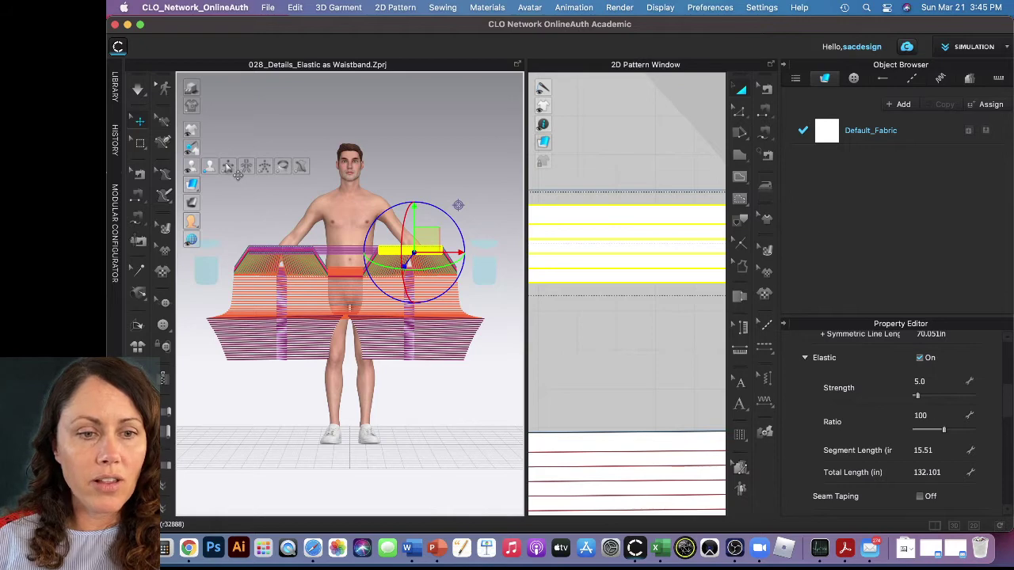
pyautogui.click(237, 175)
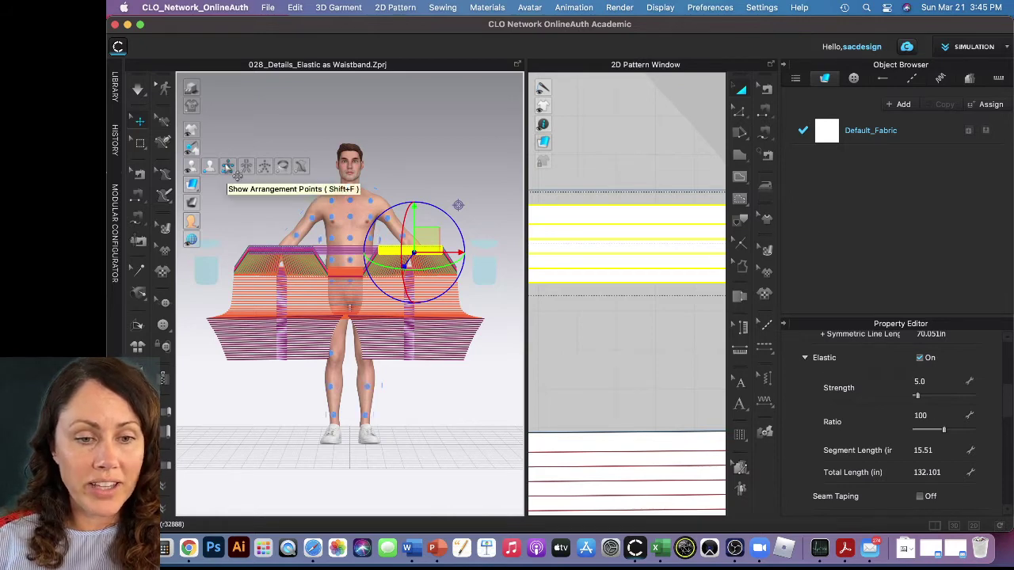
pyautogui.click(302, 298)
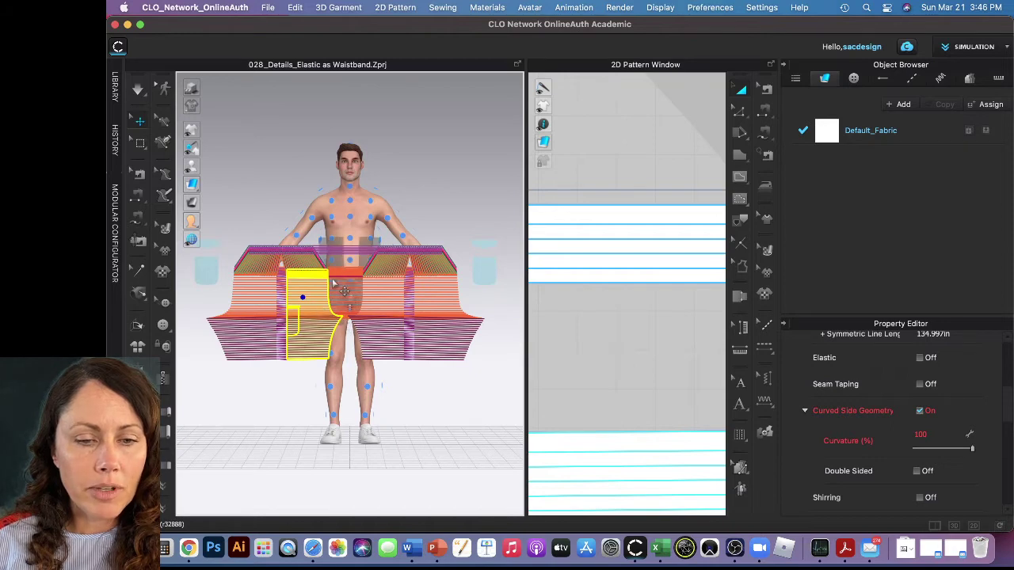
# Step: Start the simulation and settle the shorts' back pieces onto the avatar's hips
pyautogui.press('space')
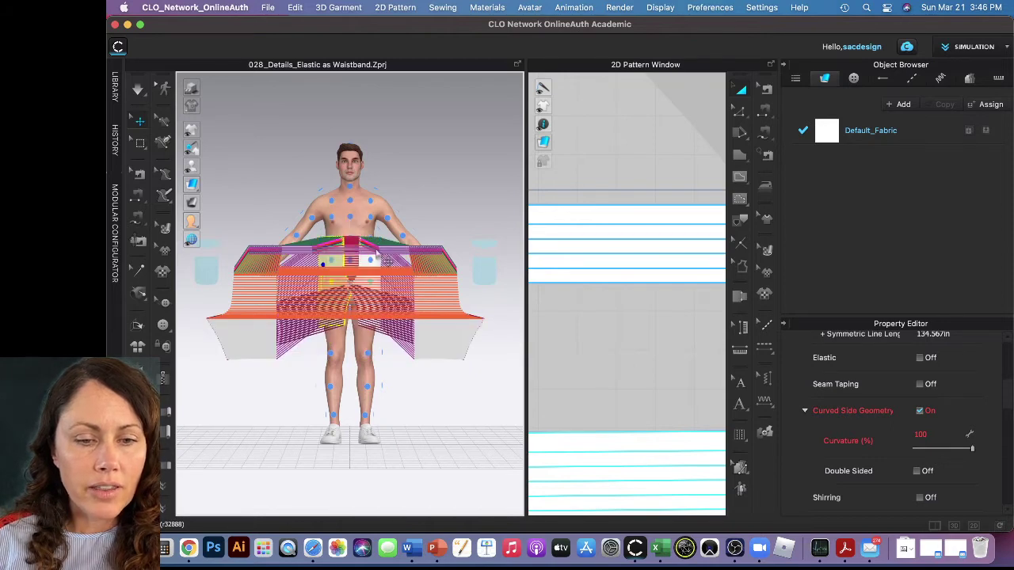
pyautogui.moveTo(337, 400); pyautogui.dragTo(298, 365, button='right')
pyautogui.click(267, 344)
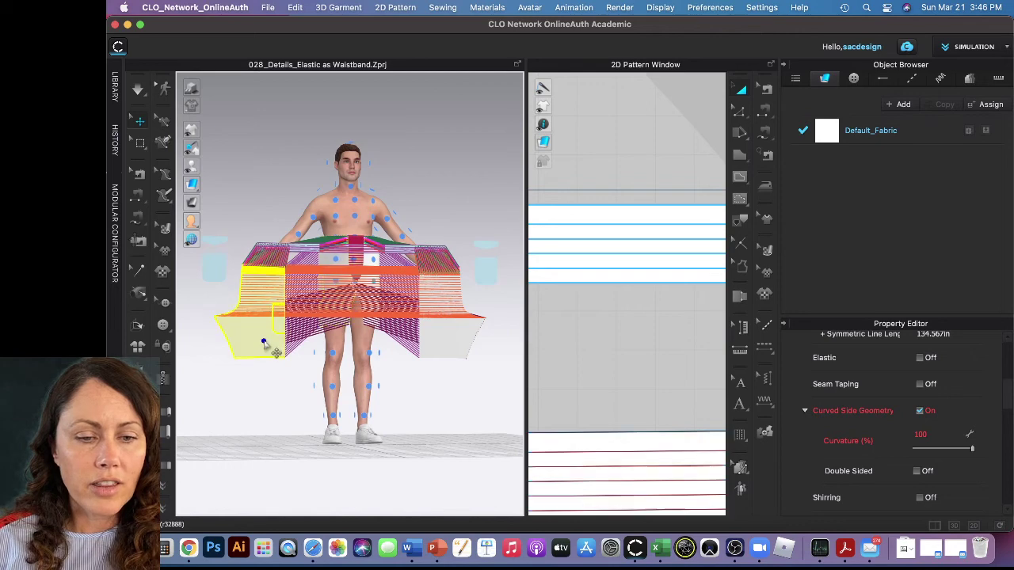
pyautogui.moveTo(283, 399); pyautogui.dragTo(384, 380, button='right')
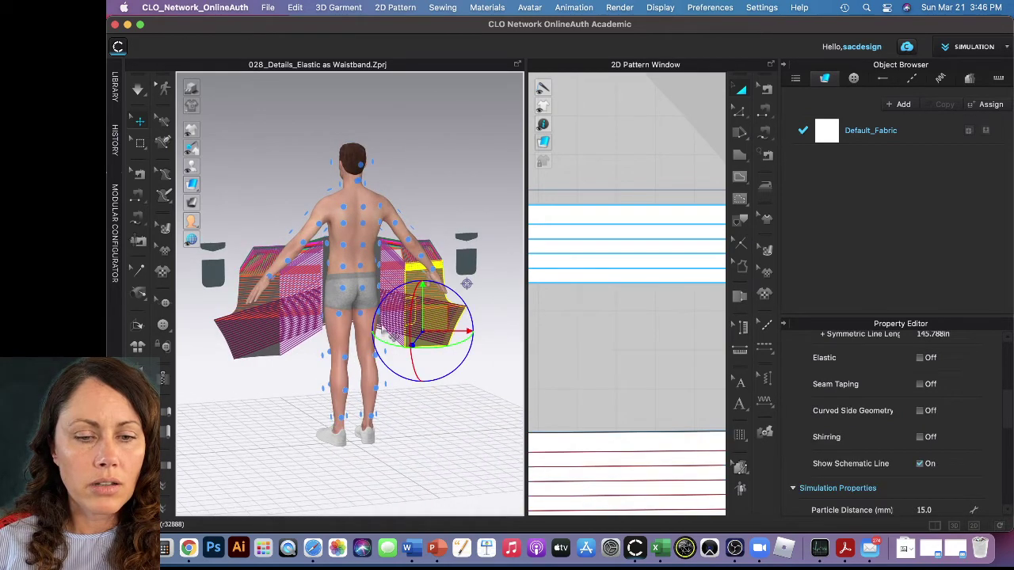
pyautogui.moveTo(381, 317); pyautogui.dragTo(376, 310, button='right')
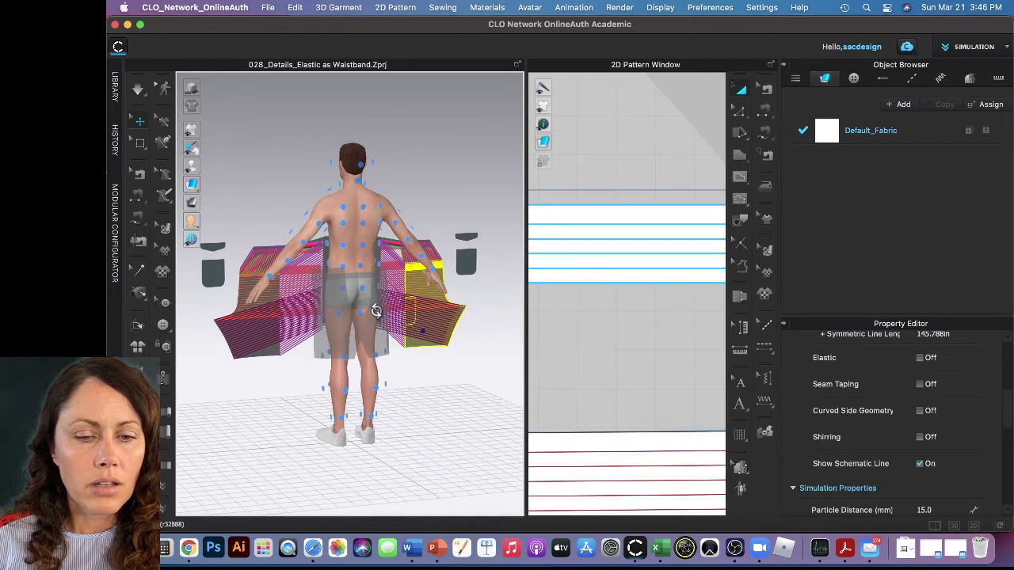
pyautogui.click(401, 356)
pyautogui.click(380, 318)
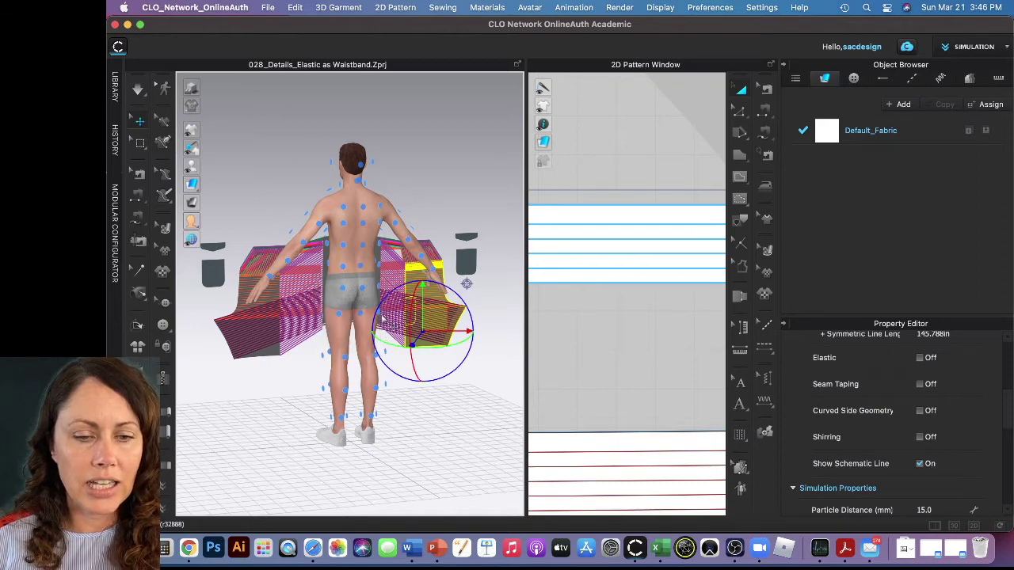
pyautogui.moveTo(381, 317); pyautogui.dragTo(377, 313, button='right')
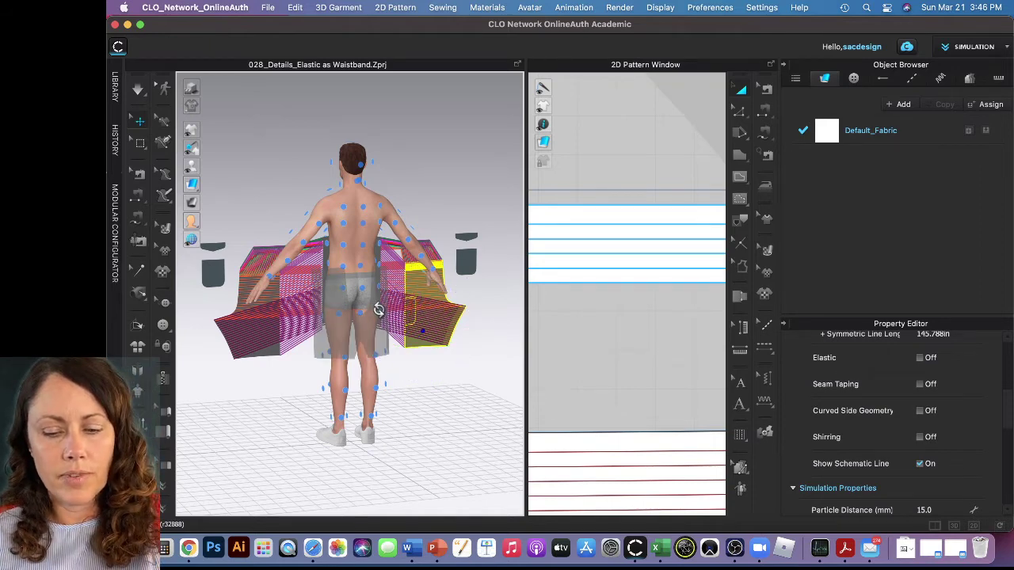
pyautogui.scroll(3, 379, 310)
pyautogui.click(379, 311)
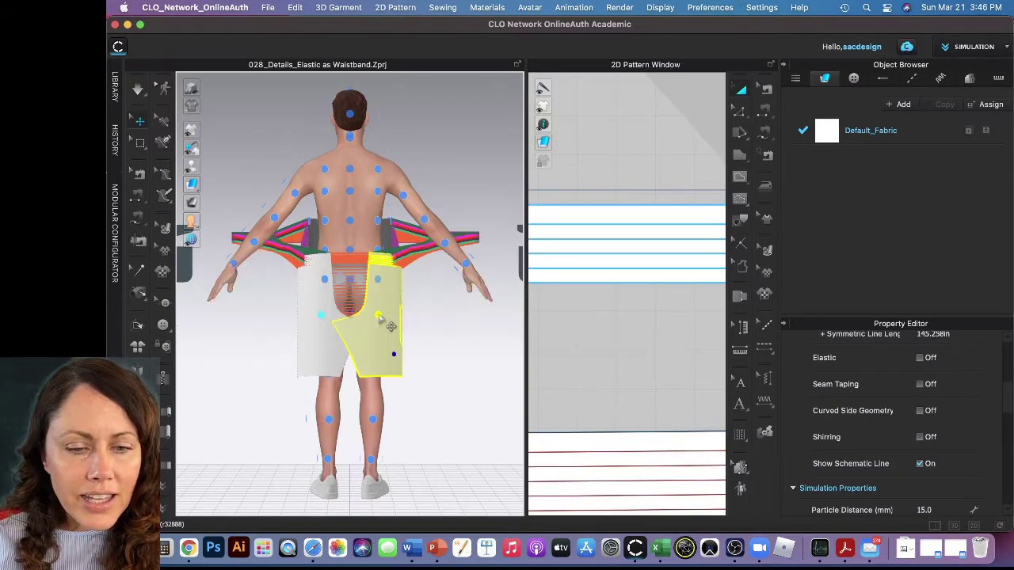
pyautogui.click(379, 317)
# Step: Reposition the front and back shorts panels on the avatar, then run and stop Simulate
pyautogui.moveTo(426, 412); pyautogui.dragTo(331, 377, button='right')
pyautogui.click(376, 308)
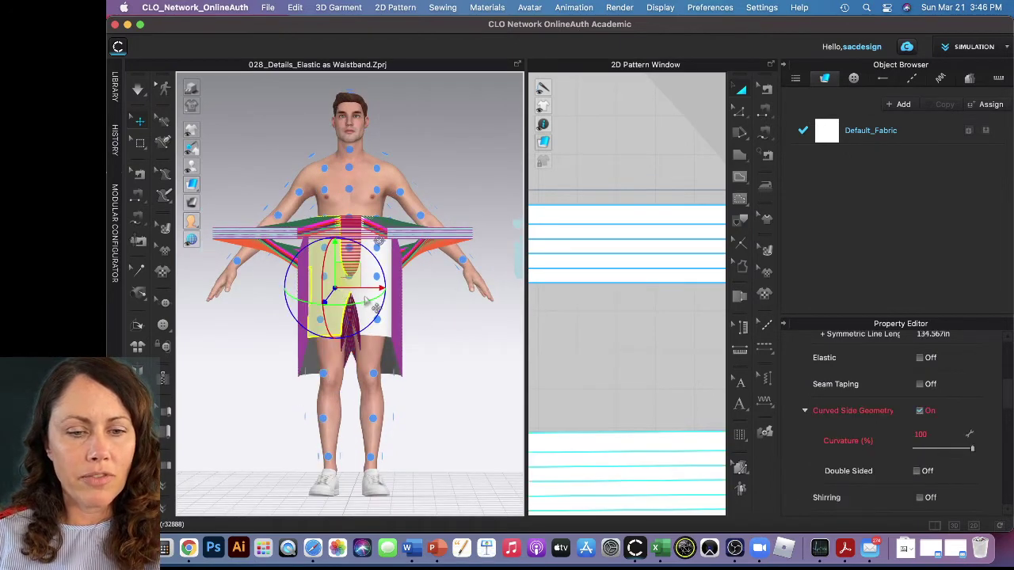
pyautogui.click(374, 309)
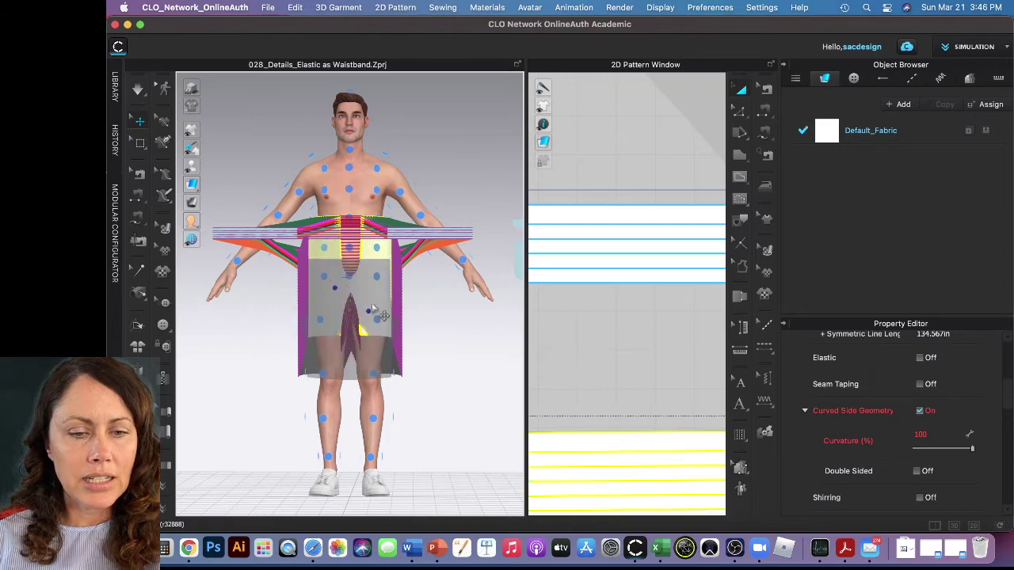
pyautogui.moveTo(384, 367); pyautogui.dragTo(383, 325)
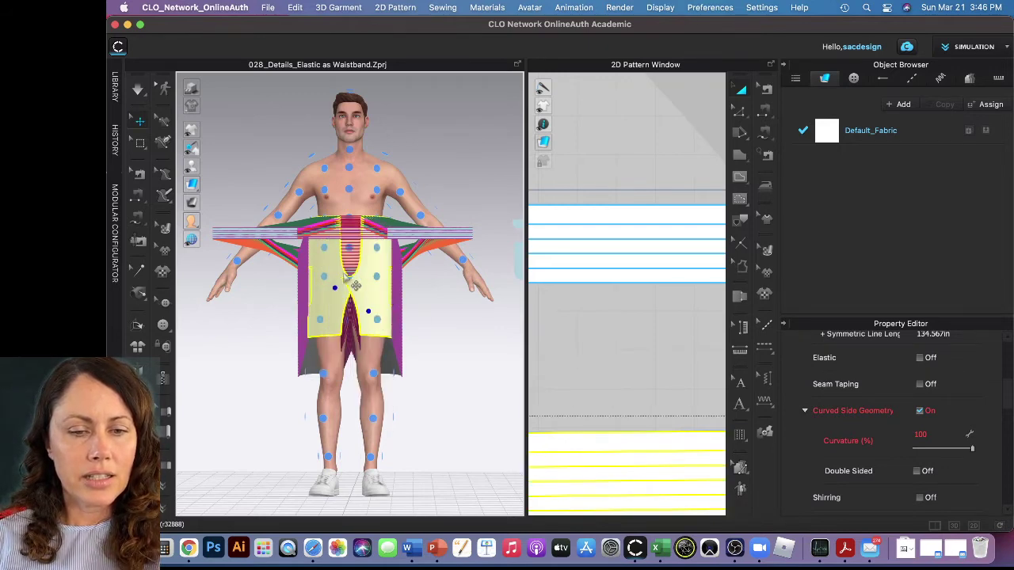
pyautogui.click(456, 324)
pyautogui.click(347, 284)
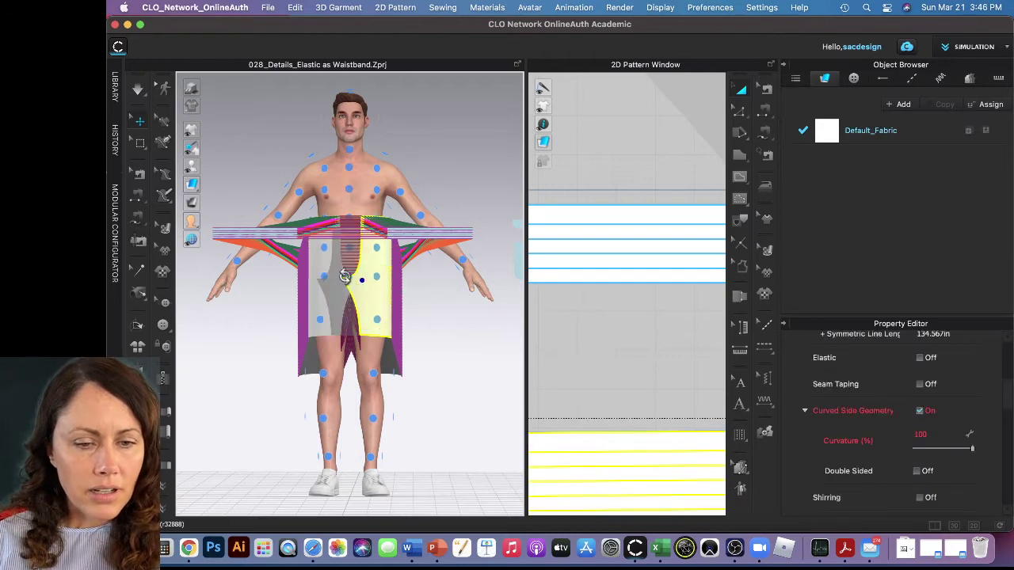
pyautogui.moveTo(346, 283); pyautogui.dragTo(369, 290)
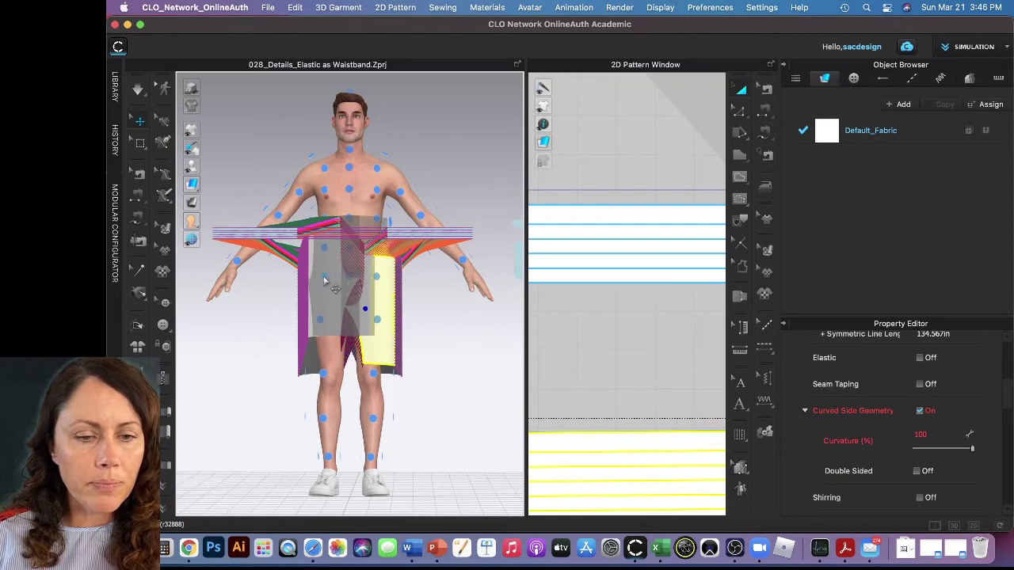
pyautogui.click(333, 277)
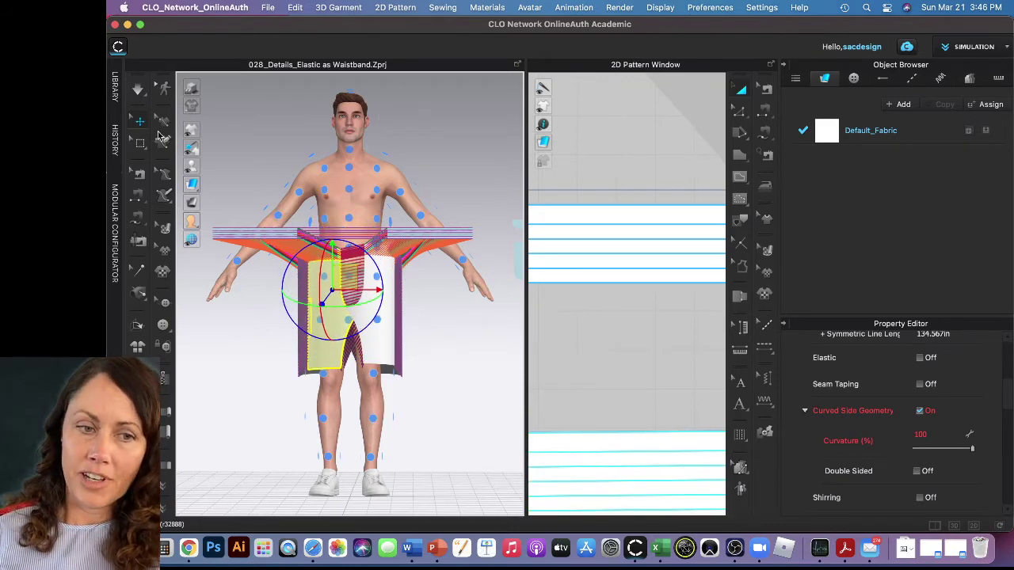
pyautogui.click(138, 89)
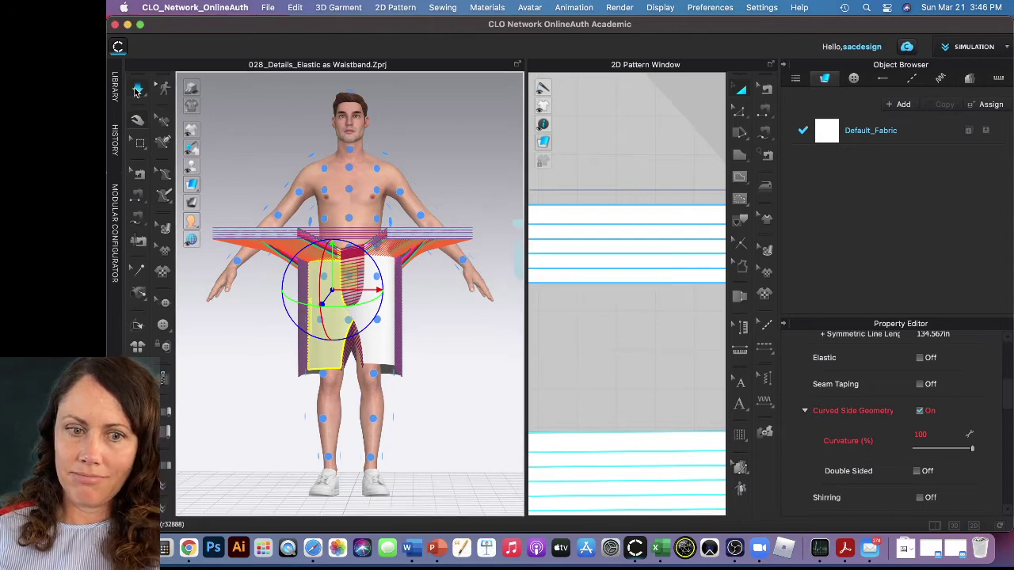
pyautogui.click(137, 90)
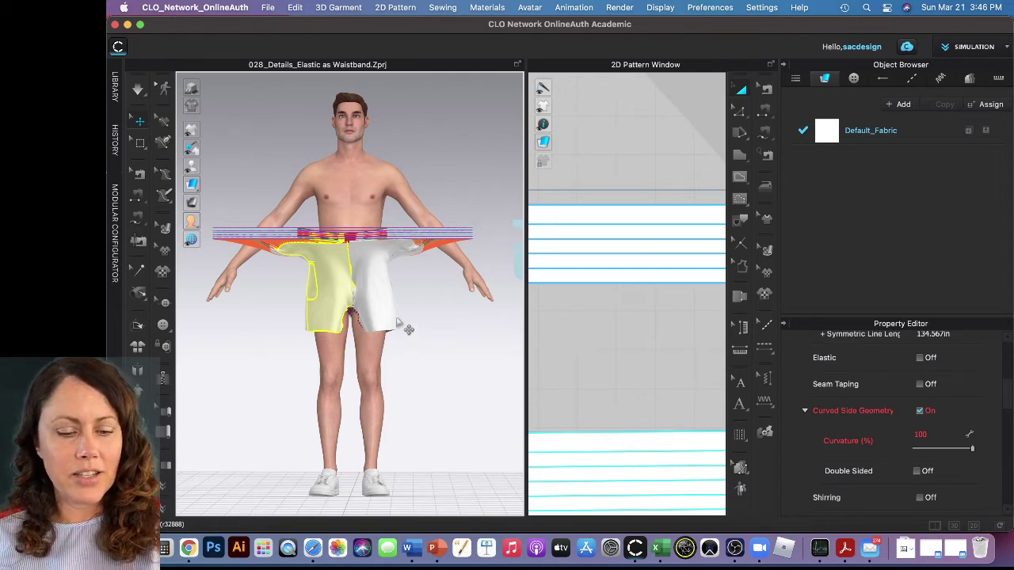
# Step: Undo the drape back to the flat arrangement and widen the 2D pattern window
pyautogui.press('super+z')
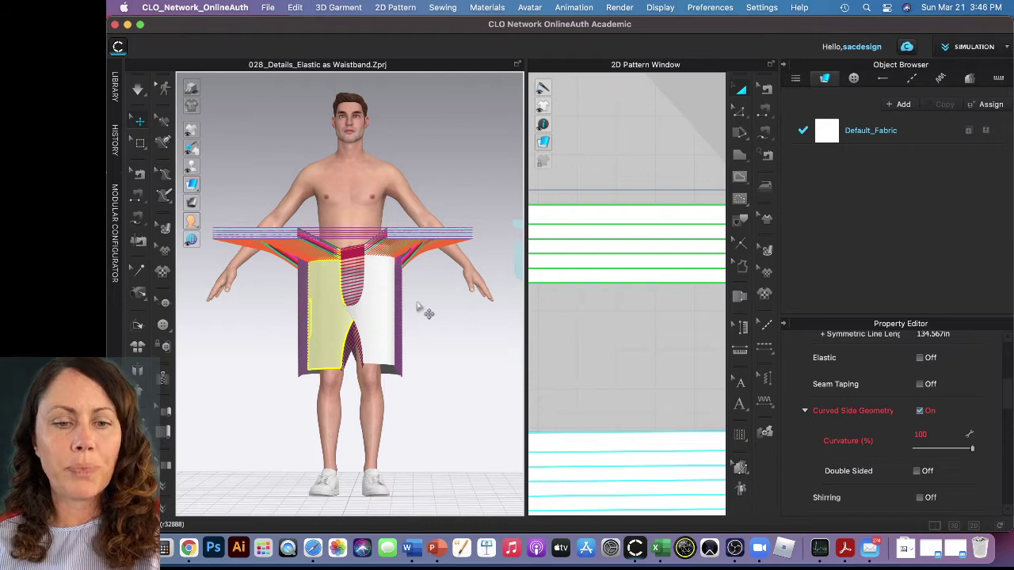
pyautogui.scroll(-5, 440, 297)
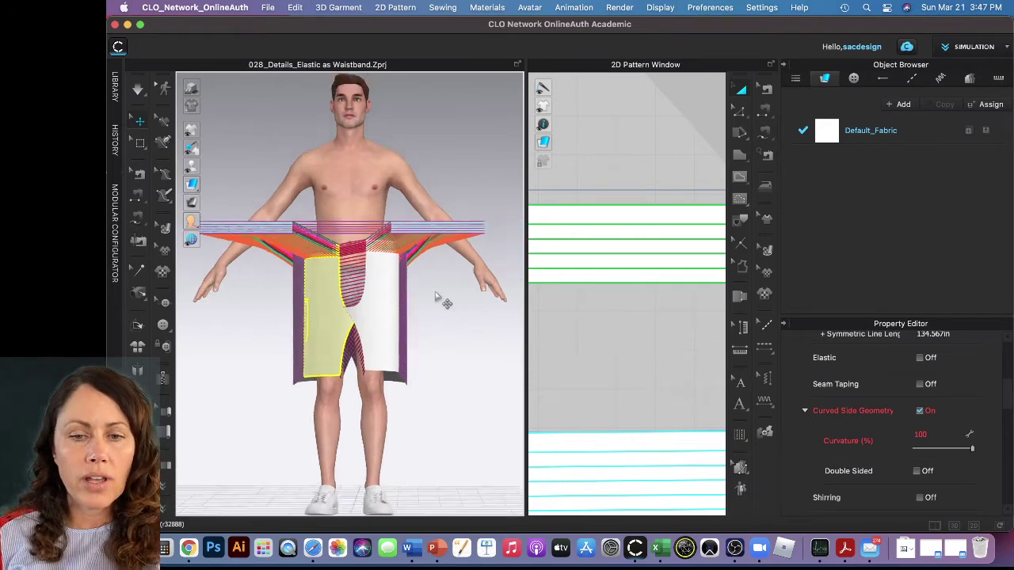
pyautogui.scroll(-3, 646, 272)
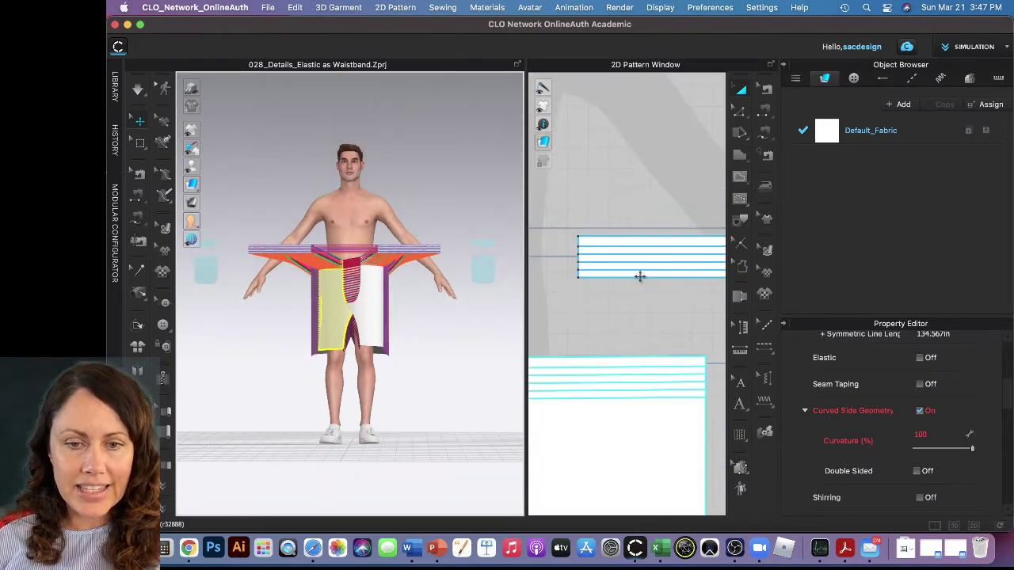
pyautogui.scroll(-1, 641, 276)
pyautogui.moveTo(525, 293); pyautogui.dragTo(434, 295)
pyautogui.scroll(-5, 507, 305)
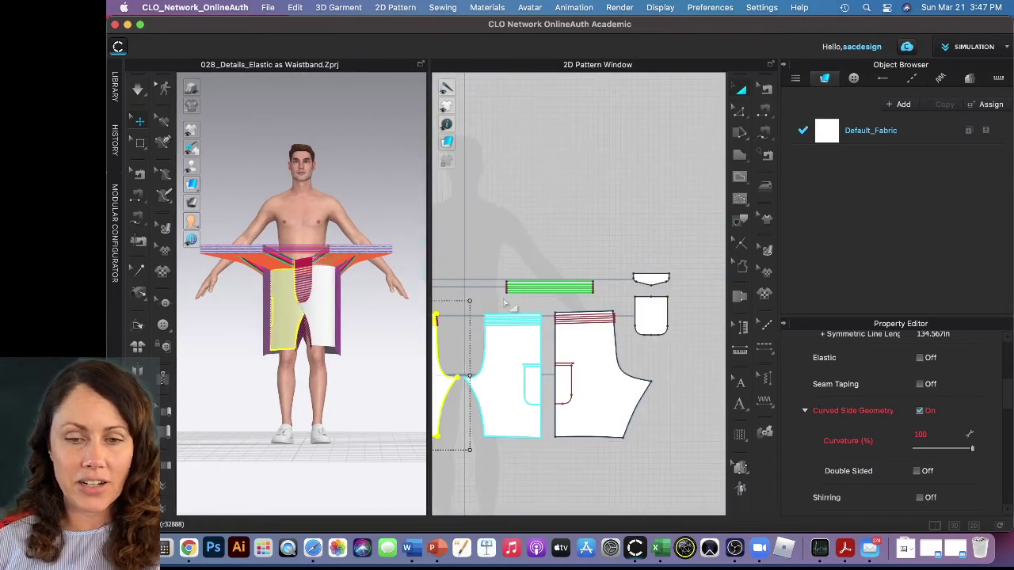
pyautogui.scroll(5, 555, 307)
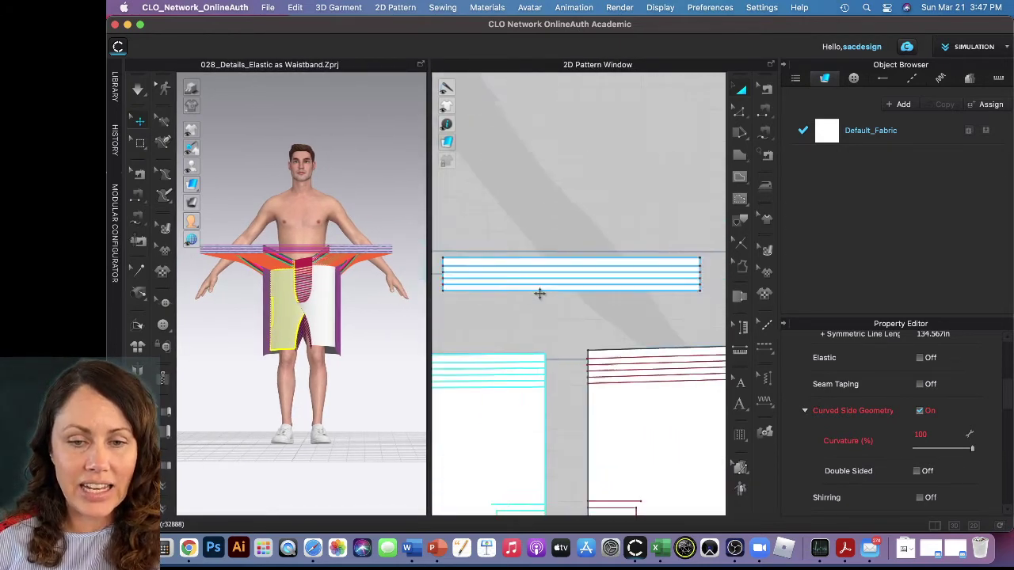
# Step: Apply Superimpose (Under) to the waistband pattern so it sits beneath the shorts
pyautogui.click(537, 254)
pyautogui.click(538, 254)
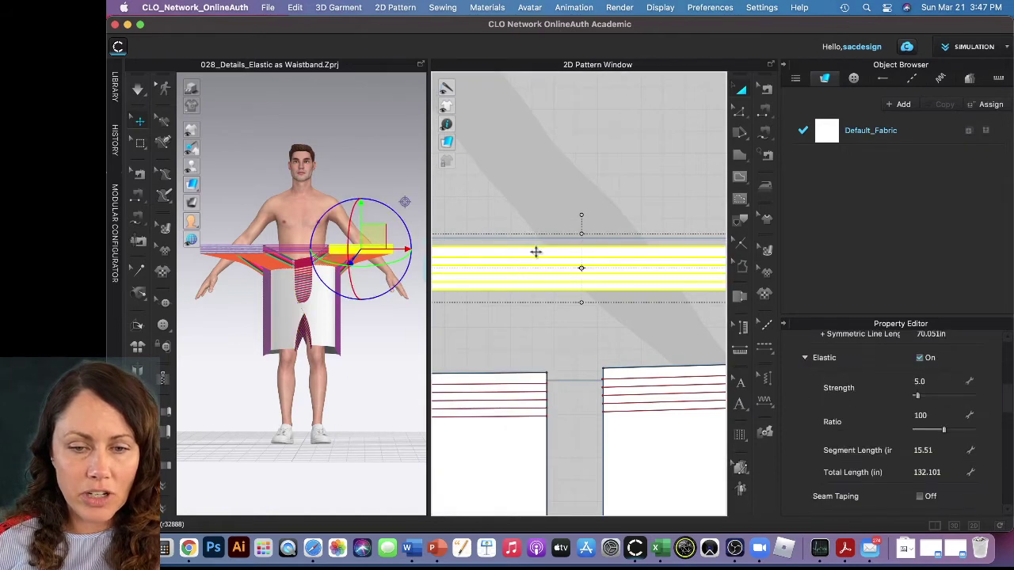
pyautogui.rightClick(337, 251)
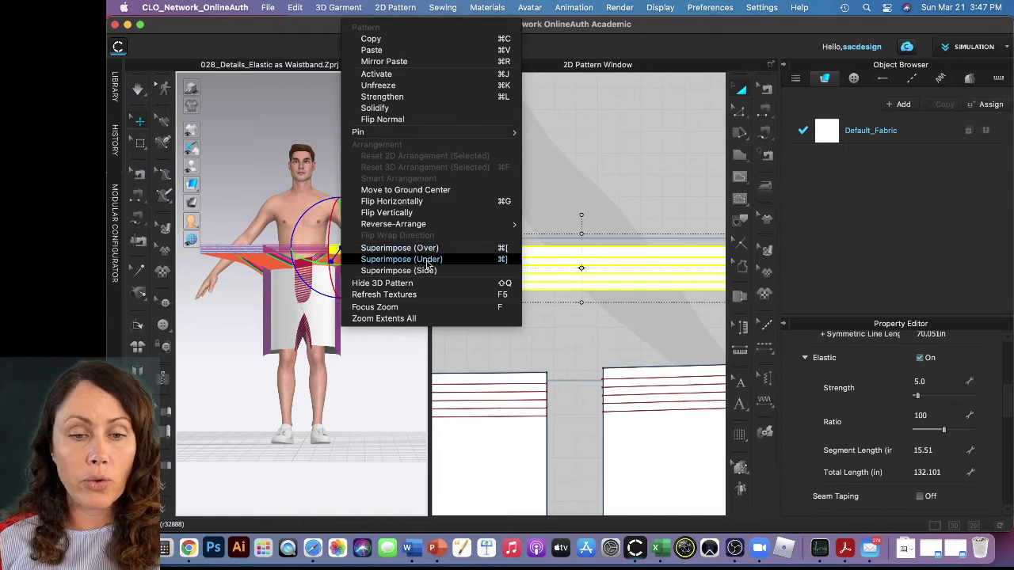
pyautogui.click(427, 262)
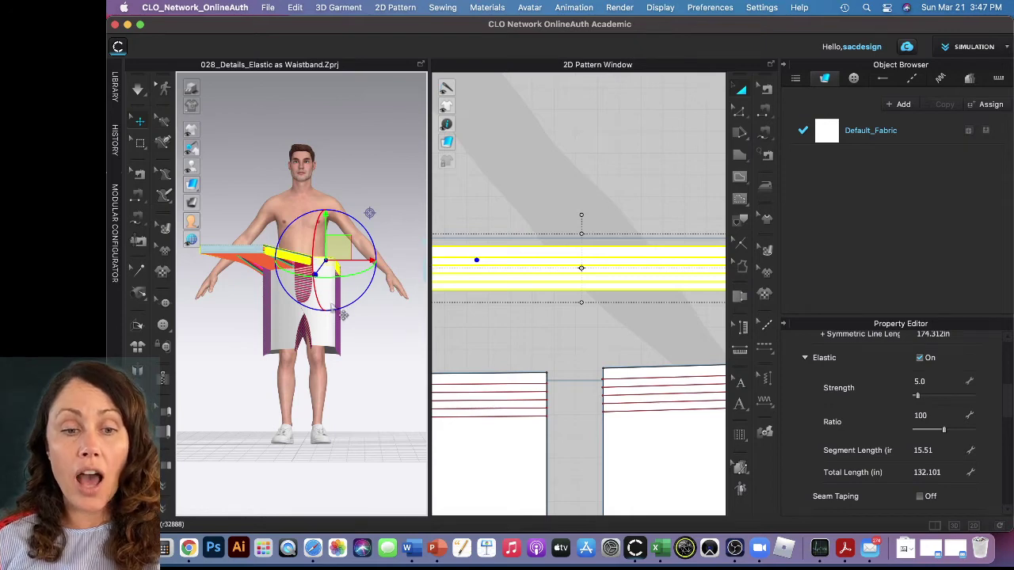
pyautogui.moveTo(270, 301); pyautogui.dragTo(328, 306, button='middle')
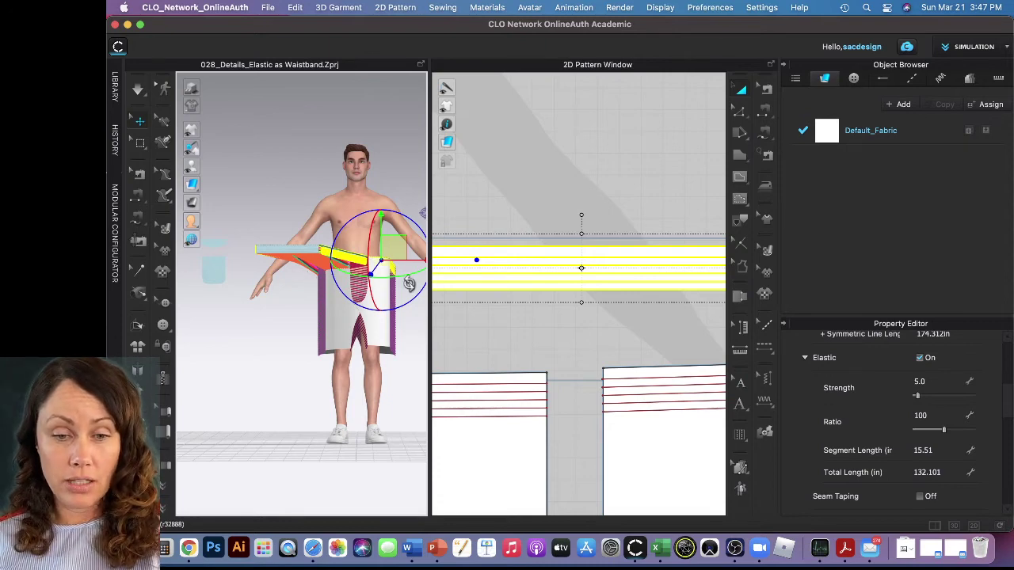
pyautogui.scroll(-5, 523, 278)
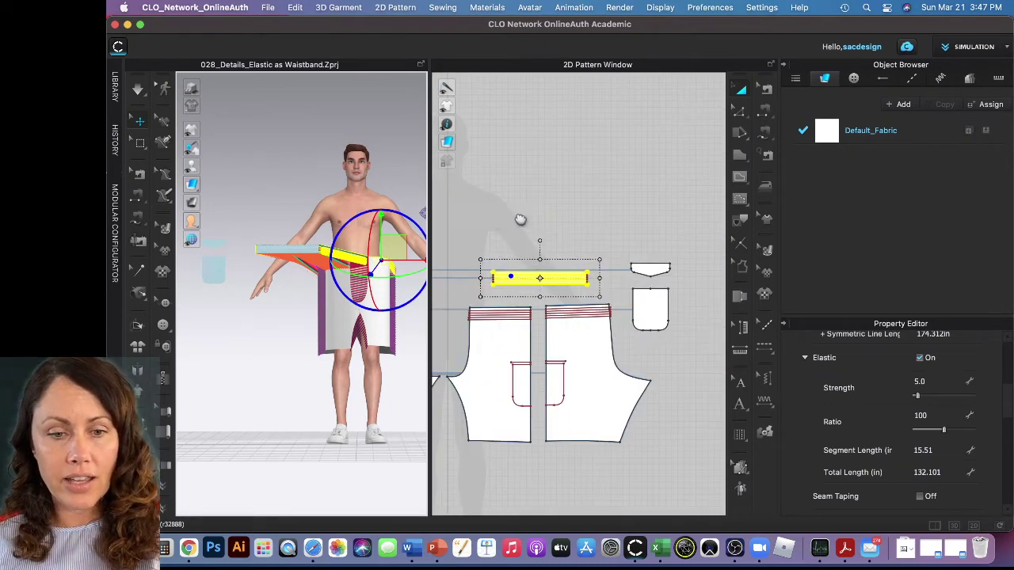
pyautogui.scroll(3, 520, 219)
pyautogui.scroll(5, 501, 277)
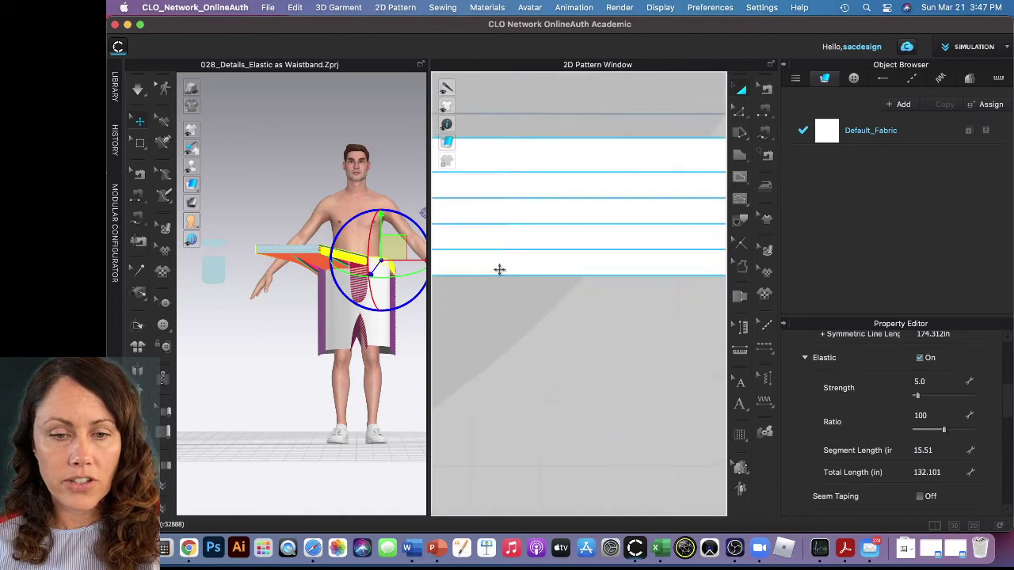
pyautogui.click(499, 269)
# Step: Reapply Superimpose (Under) to the waistband and inspect it from around the avatar
pyautogui.rightClick(273, 249)
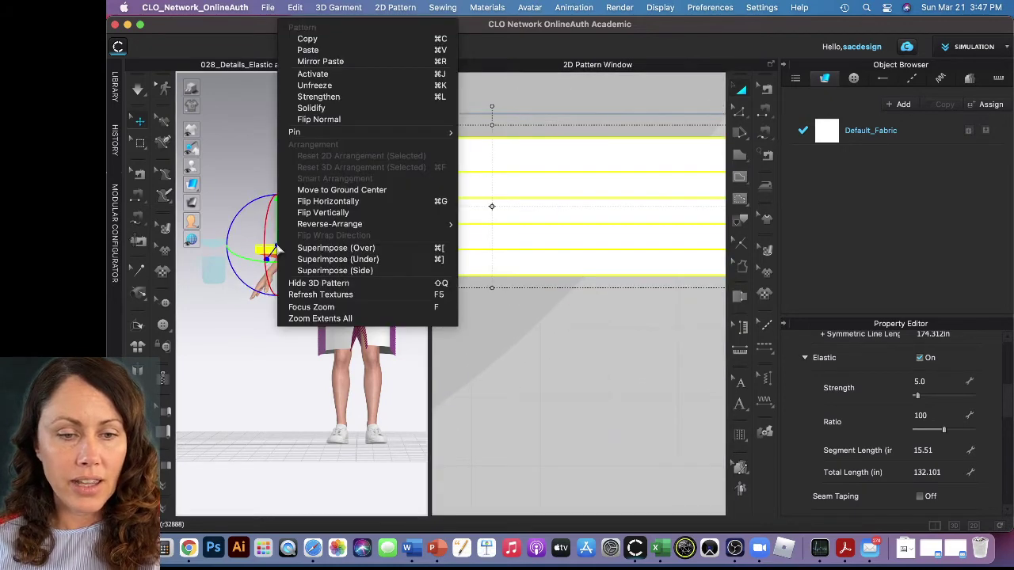
pyautogui.click(345, 260)
pyautogui.moveTo(263, 399)
pyautogui.mouseDown(button='right')
pyautogui.moveTo(305, 405)
pyautogui.moveTo(357, 385)
pyautogui.moveTo(362, 369)
pyautogui.moveTo(259, 393)
pyautogui.mouseUp(button='right')
pyautogui.scroll(6, 284, 289)
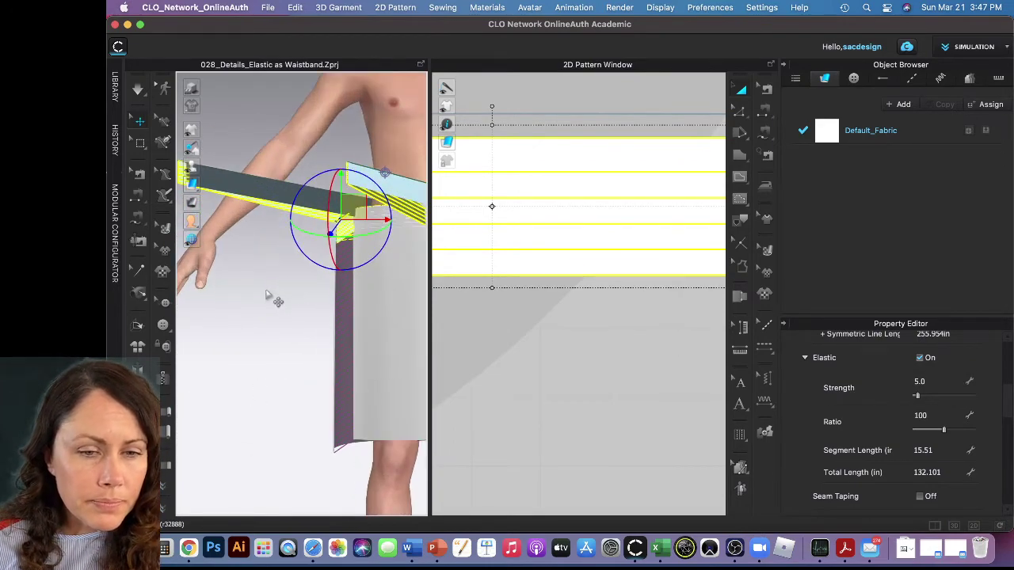
pyautogui.moveTo(291, 306); pyautogui.dragTo(357, 372, button='right')
pyautogui.moveTo(408, 342); pyautogui.dragTo(288, 326, button='right')
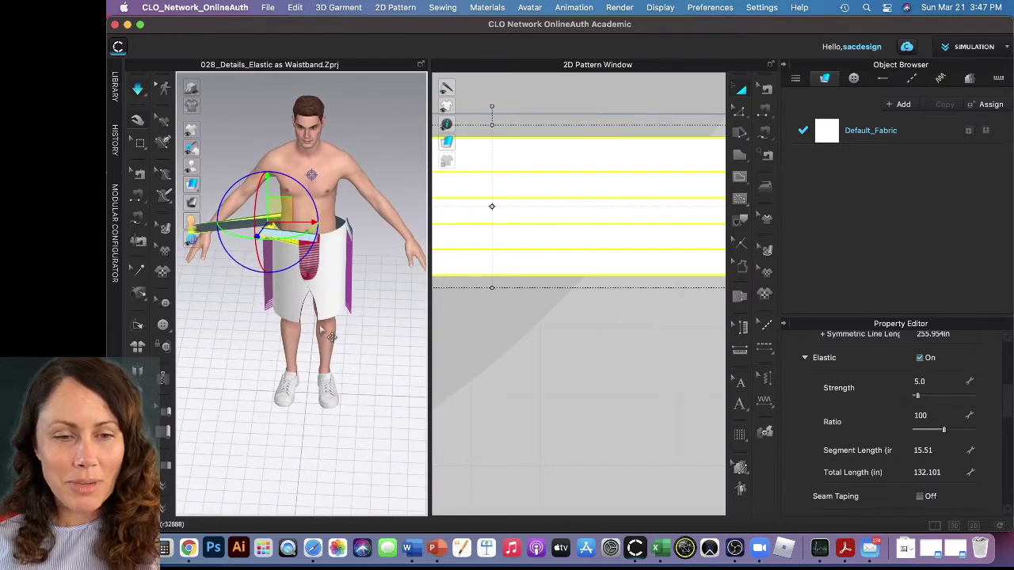
# Step: Select the waistband piece and unfreeze it
pyautogui.click(358, 299)
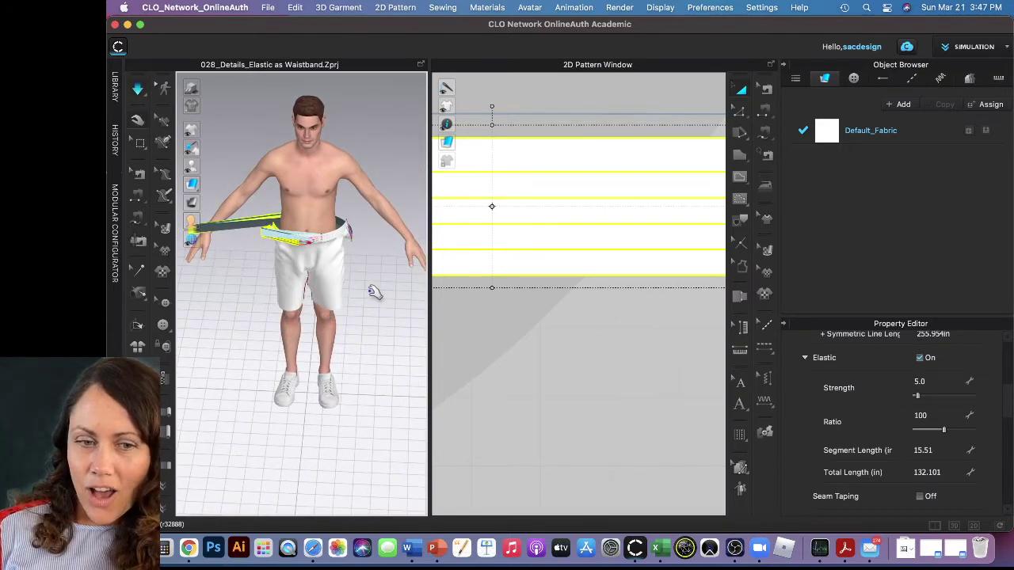
pyautogui.click(376, 293)
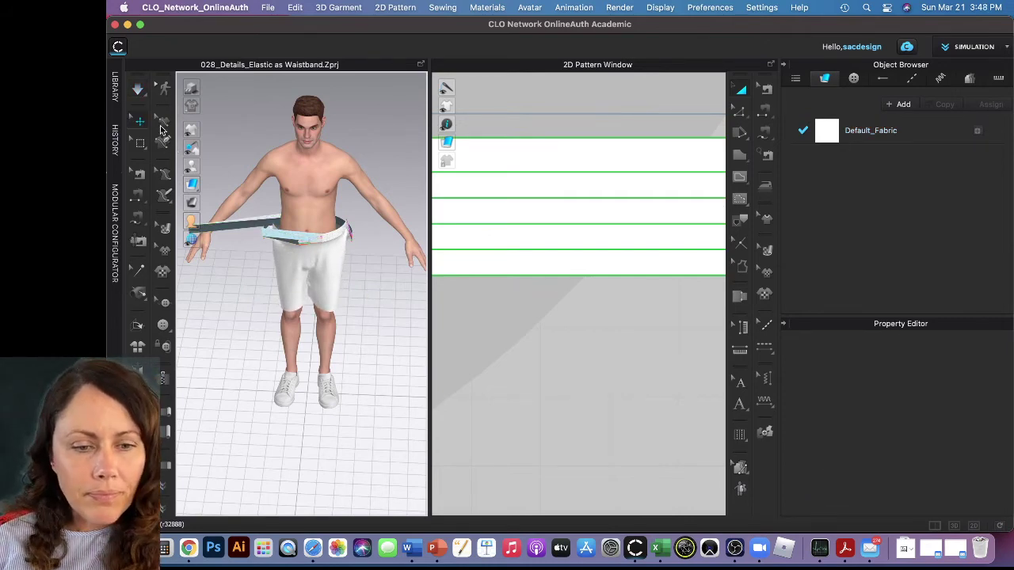
pyautogui.click(295, 241)
pyautogui.rightClick(293, 239)
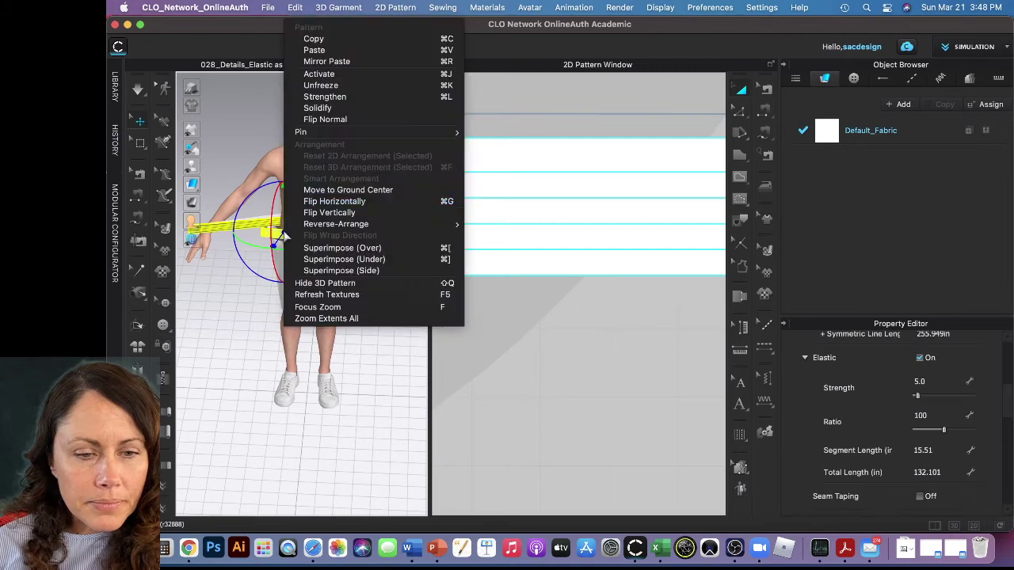
pyautogui.click(321, 85)
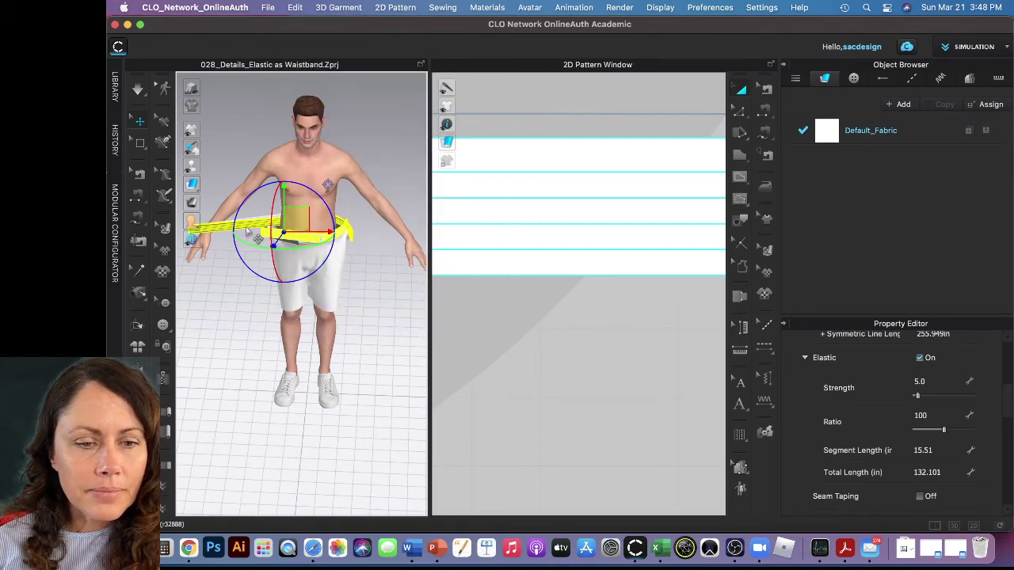
pyautogui.click(247, 228)
pyautogui.rightClick(246, 222)
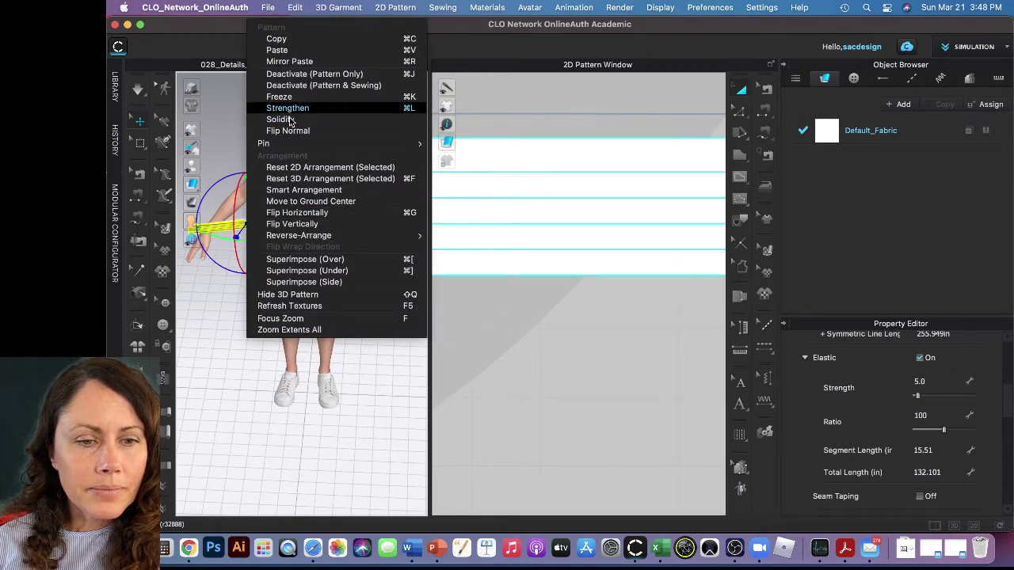
pyautogui.click(341, 412)
# Step: Briefly simulate, unfreeze the waistband strips again, and restart the draping simulation
pyautogui.press('space')
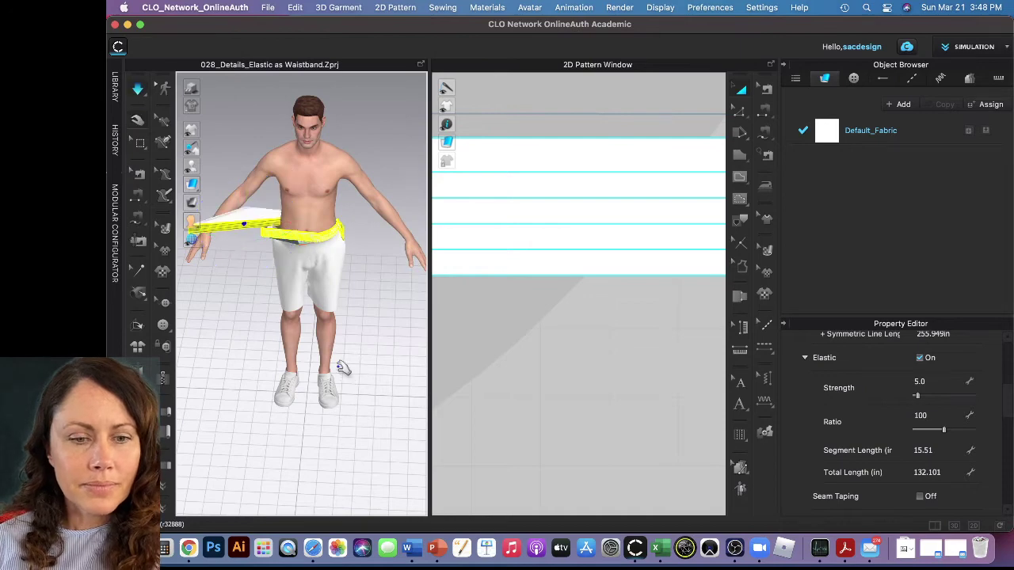
pyautogui.press('space')
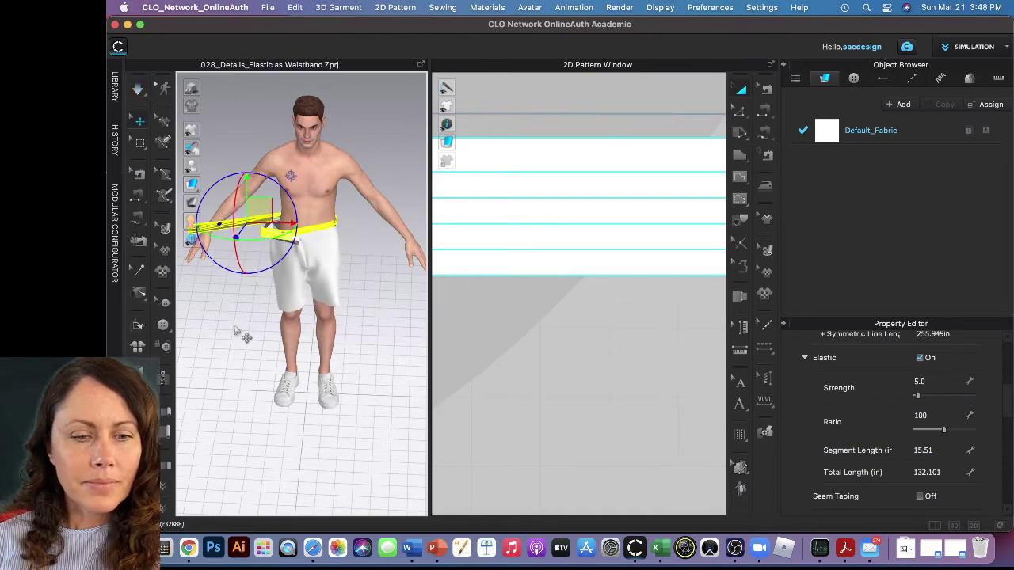
pyautogui.moveTo(246, 337); pyautogui.dragTo(465, 267, button='right')
pyautogui.click(464, 262)
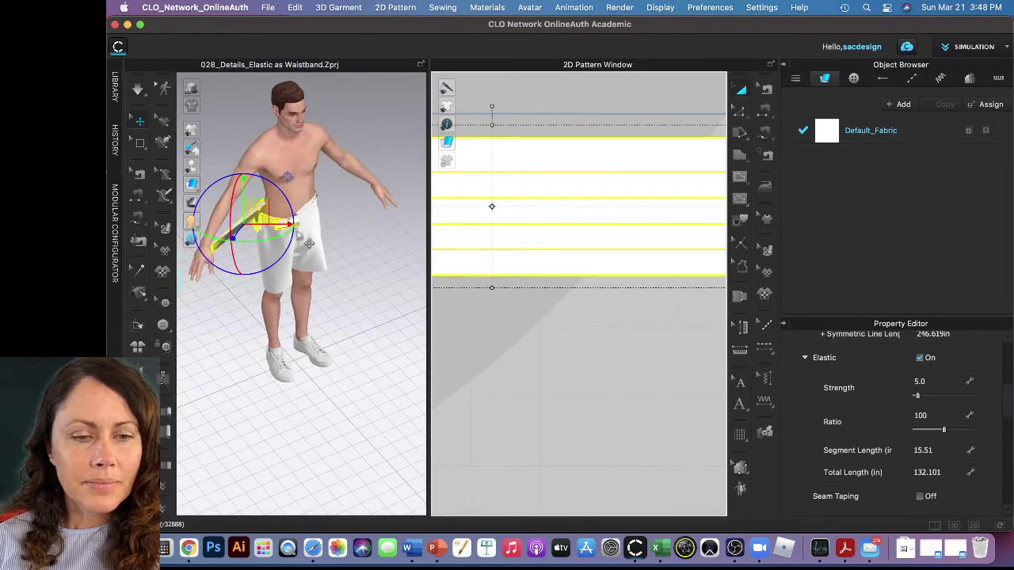
pyautogui.rightClick(243, 236)
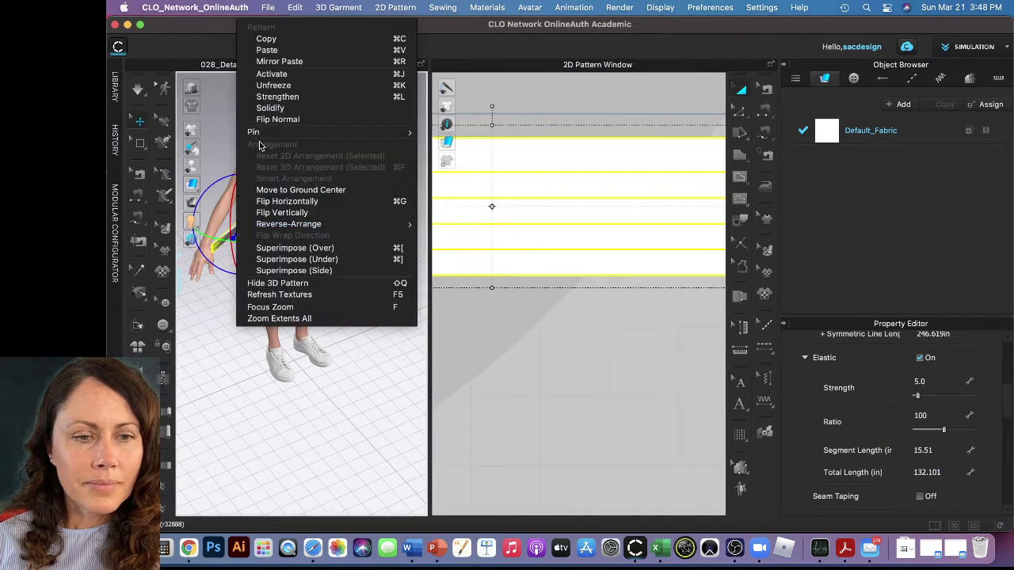
pyautogui.click(273, 85)
pyautogui.click(359, 416)
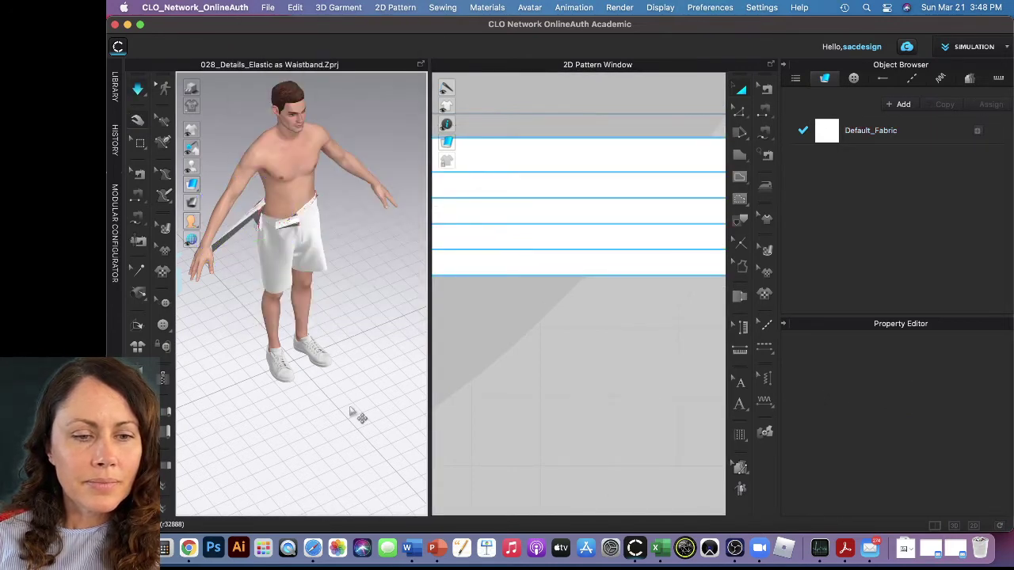
pyautogui.press('space')
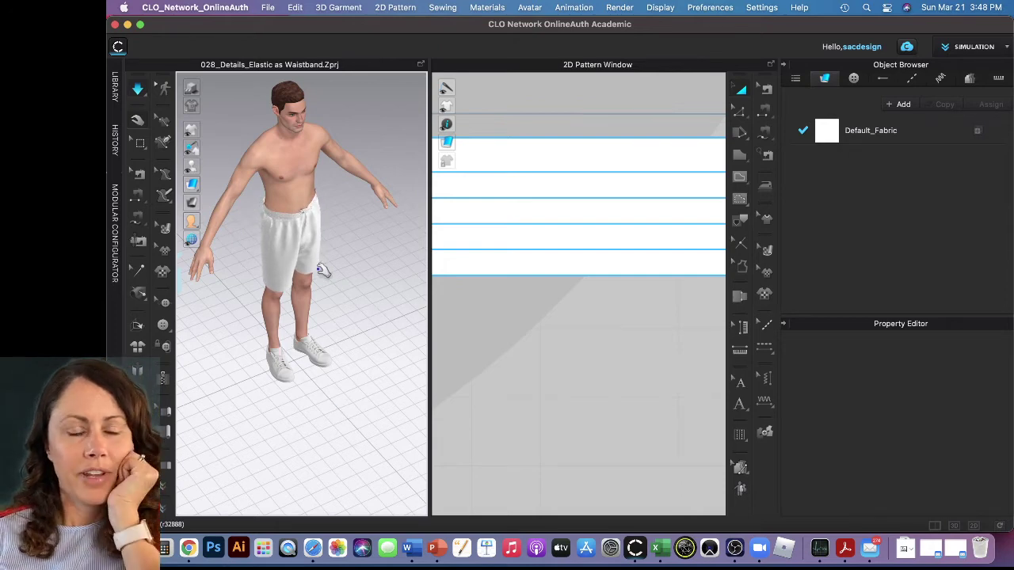
# Step: Face the avatar's front and pull down the right shorts panel cloth
pyautogui.press('2')
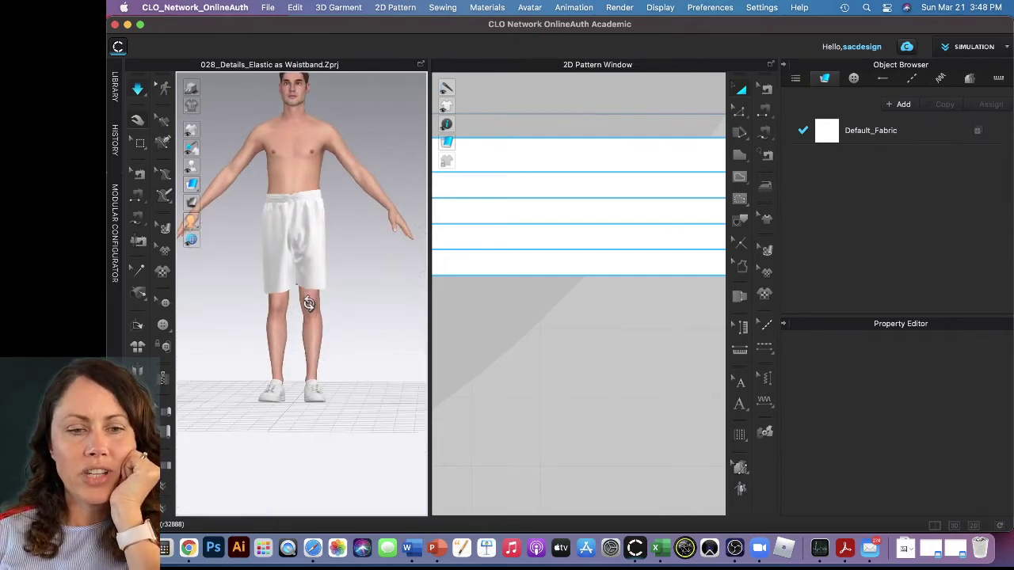
pyautogui.moveTo(313, 301); pyautogui.dragTo(328, 266, button='right')
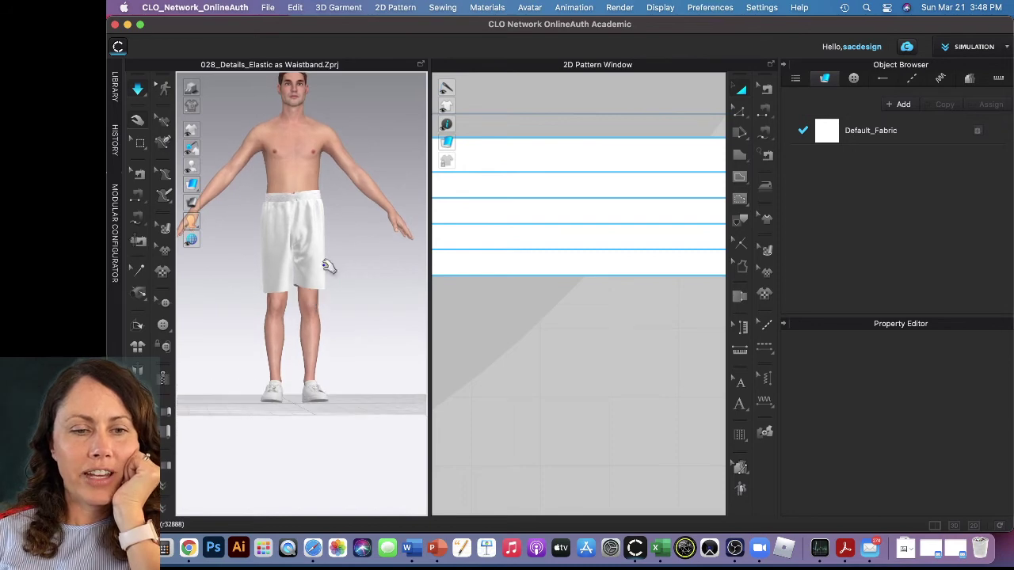
pyautogui.scroll(3, 328, 202)
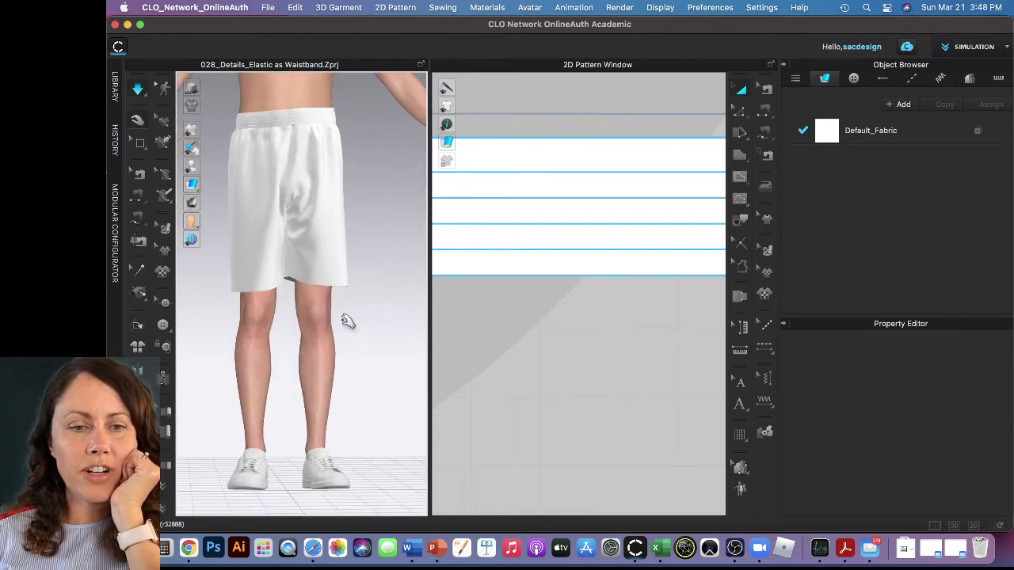
pyautogui.moveTo(295, 270)
pyautogui.mouseDown()
pyautogui.moveTo(308, 396)
pyautogui.moveTo(297, 367)
pyautogui.moveTo(309, 369)
pyautogui.moveTo(302, 318)
pyautogui.moveTo(308, 300)
pyautogui.moveTo(328, 290)
pyautogui.moveTo(296, 269)
pyautogui.mouseUp()
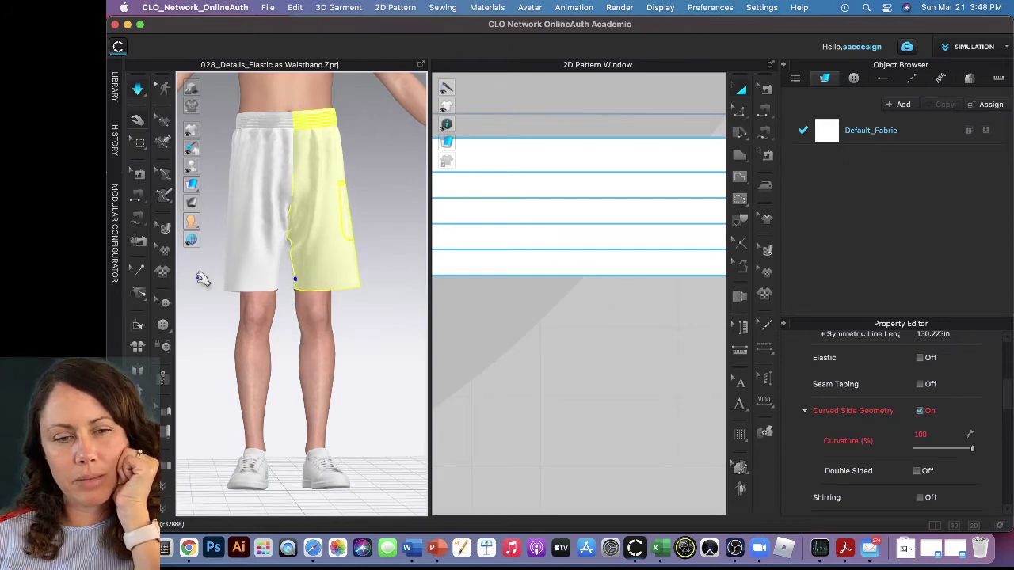
pyautogui.moveTo(212, 289); pyautogui.dragTo(342, 296, button='right')
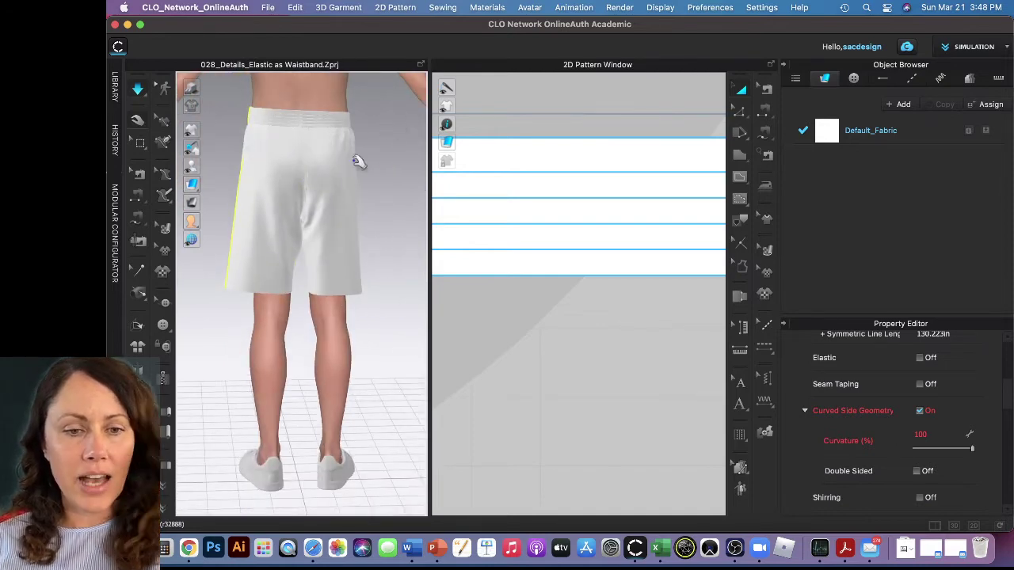
pyautogui.press('2')
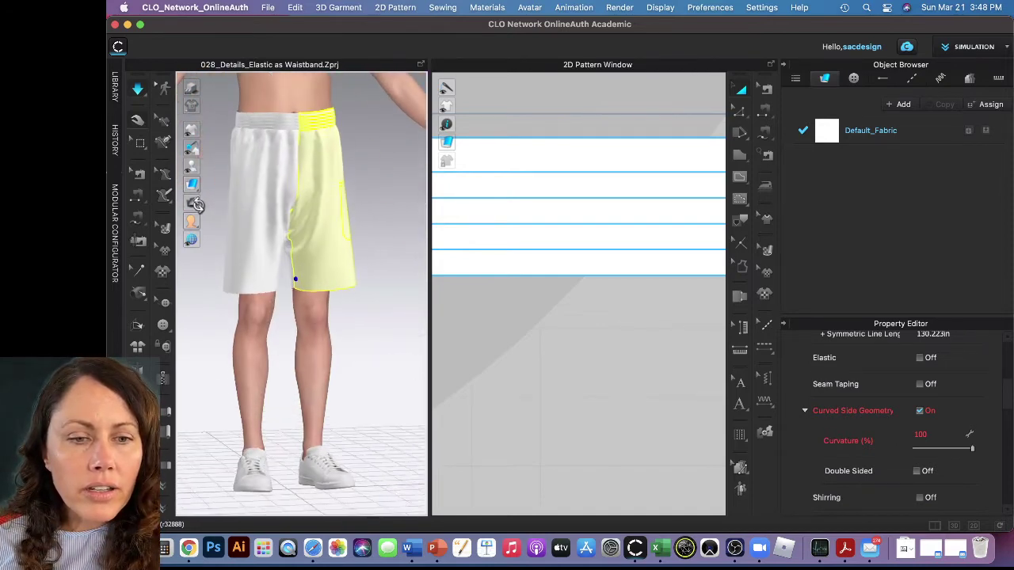
pyautogui.scroll(5, 317, 167)
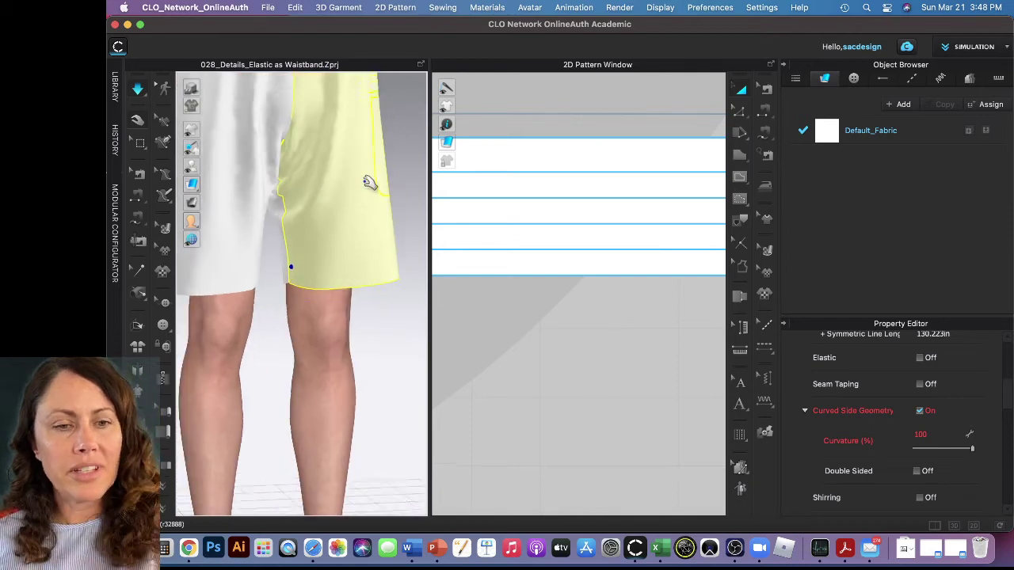
pyautogui.scroll(-2, 369, 190)
# Step: Pull the side seam outward and tug the side panel to settle its fit
pyautogui.moveTo(370, 211); pyautogui.dragTo(356, 102, button='right')
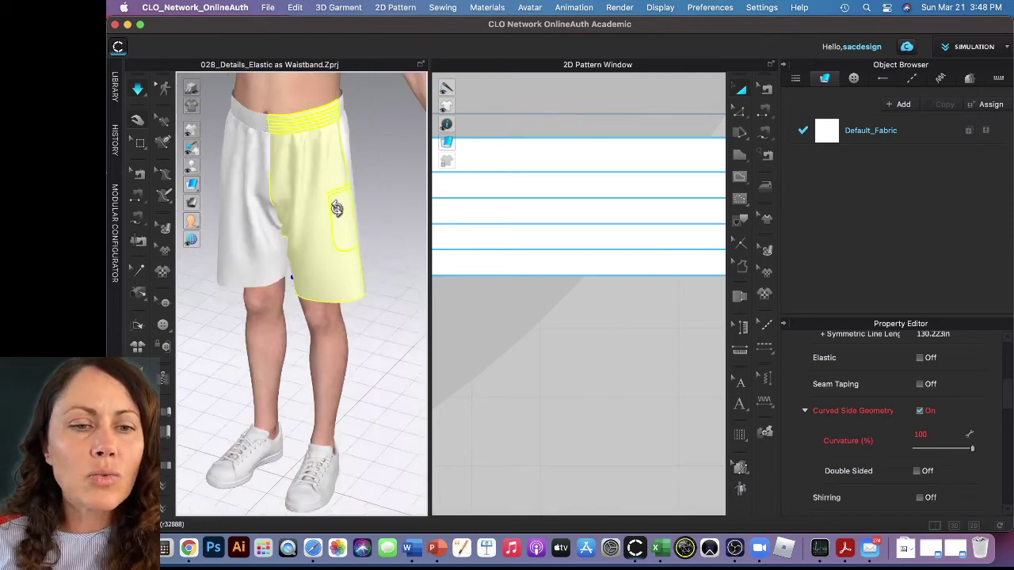
pyautogui.click(342, 118)
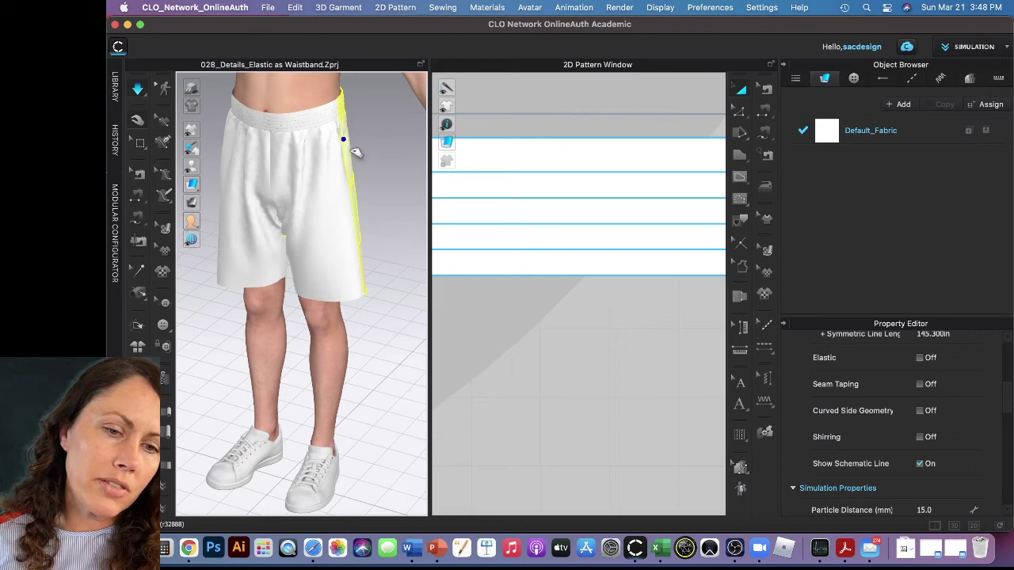
pyautogui.moveTo(356, 151); pyautogui.dragTo(368, 178)
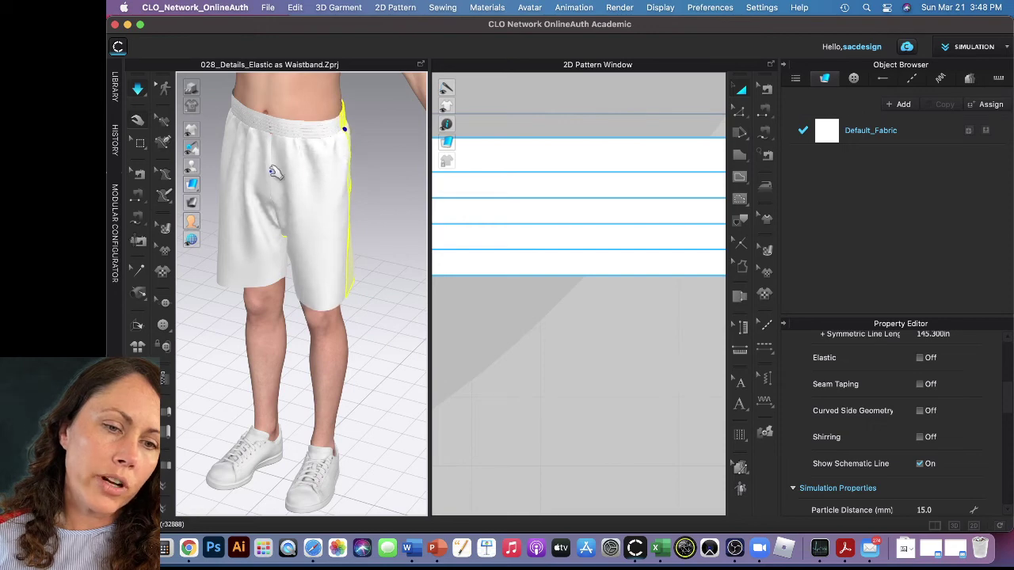
pyautogui.moveTo(274, 179); pyautogui.dragTo(310, 160, button='right')
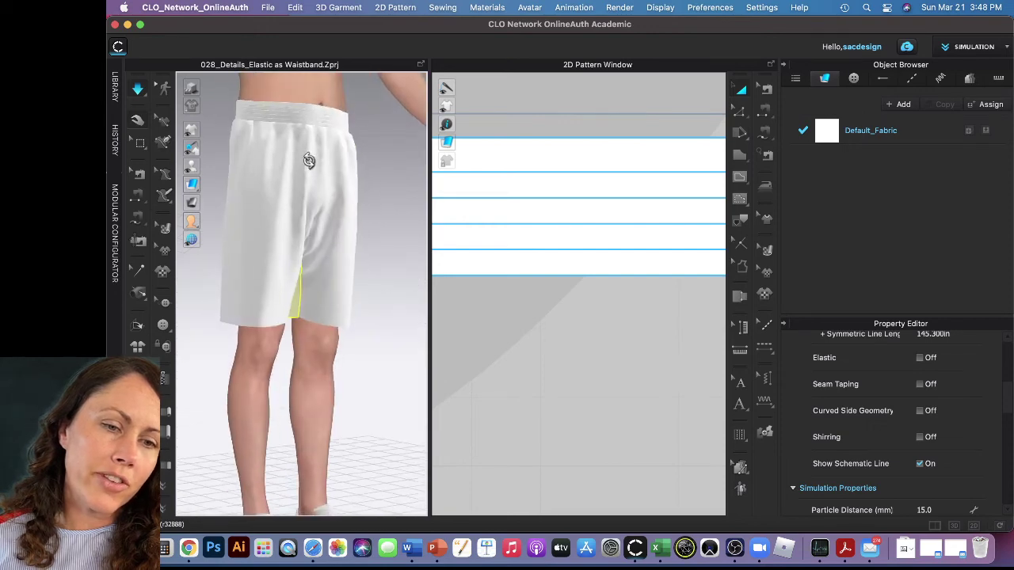
pyautogui.click(241, 133)
pyautogui.moveTo(242, 136); pyautogui.dragTo(214, 204)
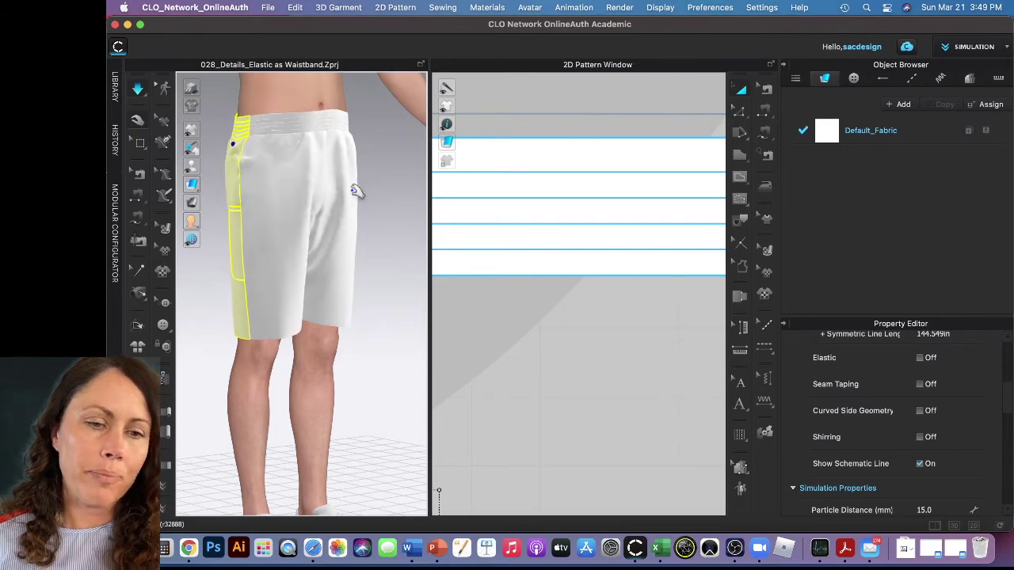
# Step: Undo the last two changes, re-simulate until the shorts settle, then stop and deselect
pyautogui.press('space')
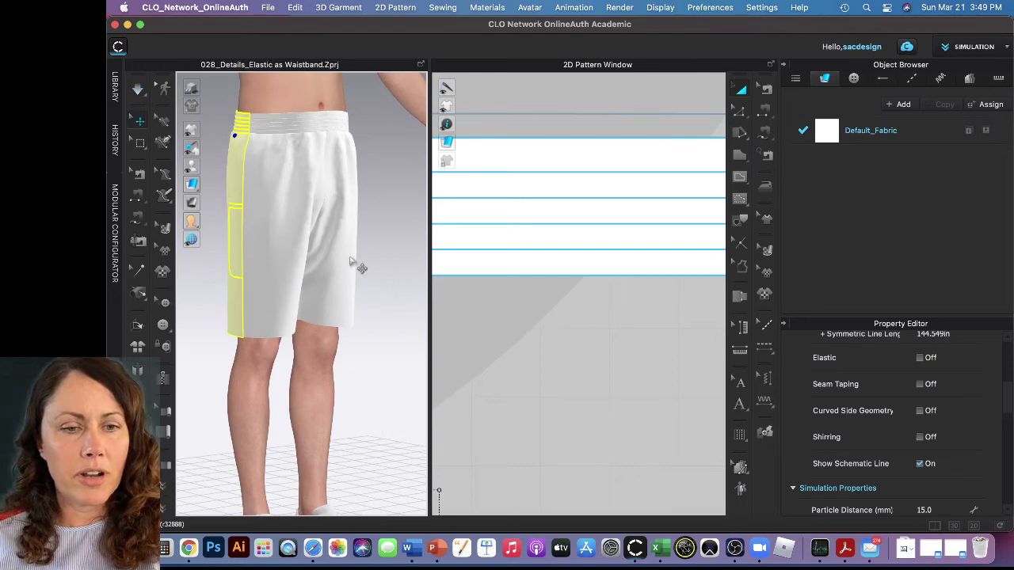
pyautogui.press('super+z')
pyautogui.press('super+z')
pyautogui.press('super+z')
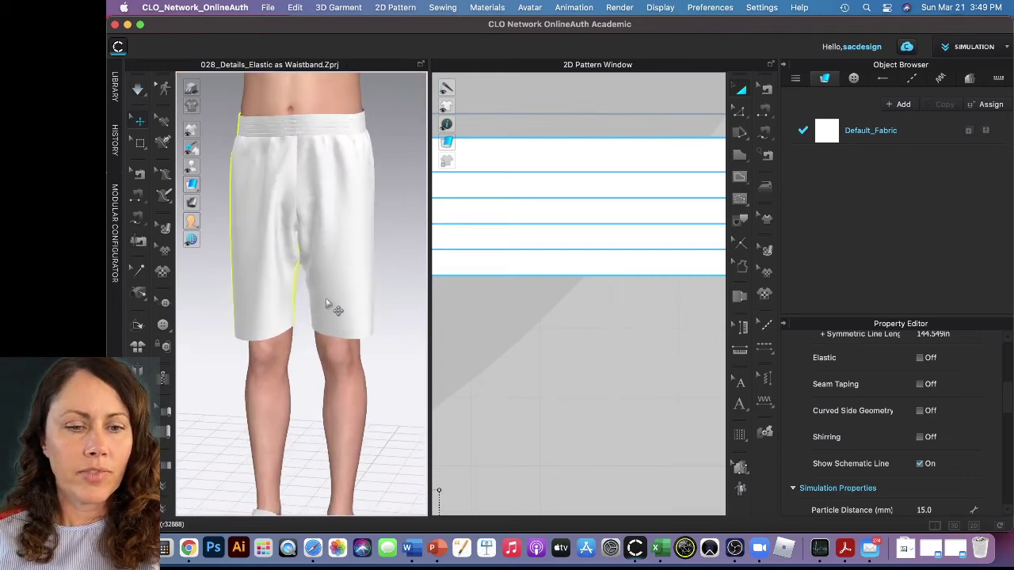
pyautogui.press('super+z')
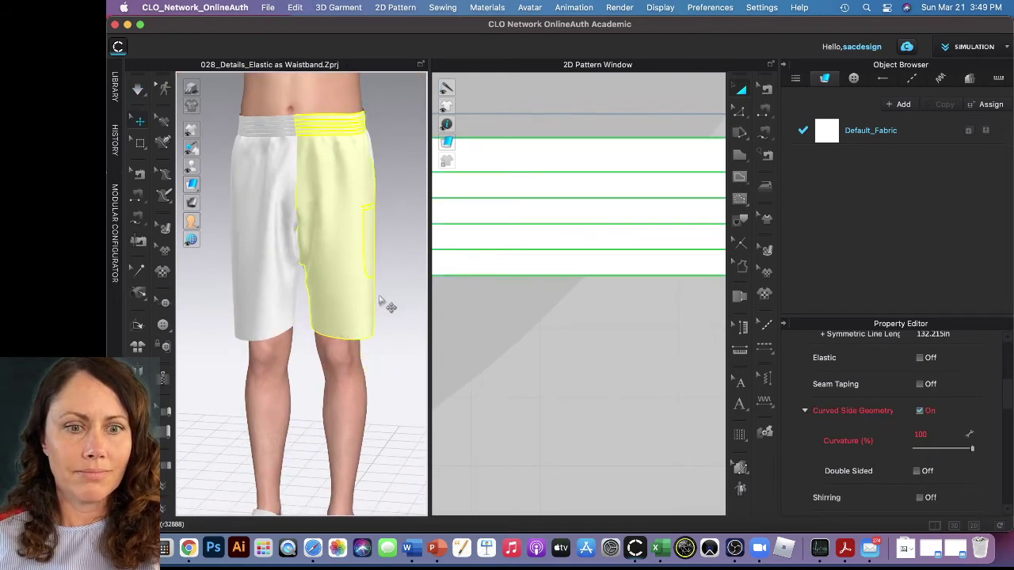
pyautogui.press('space')
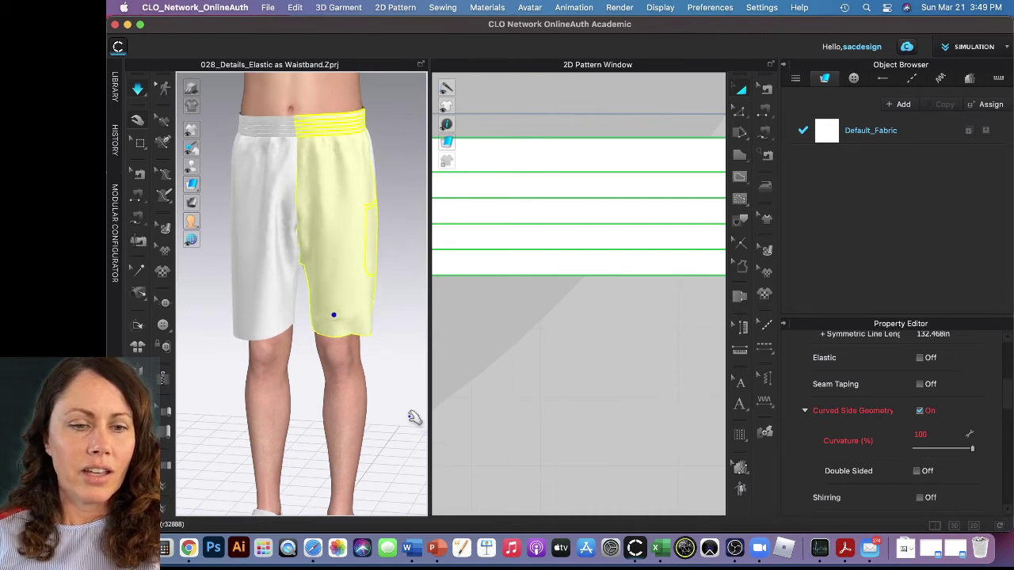
pyautogui.press('space')
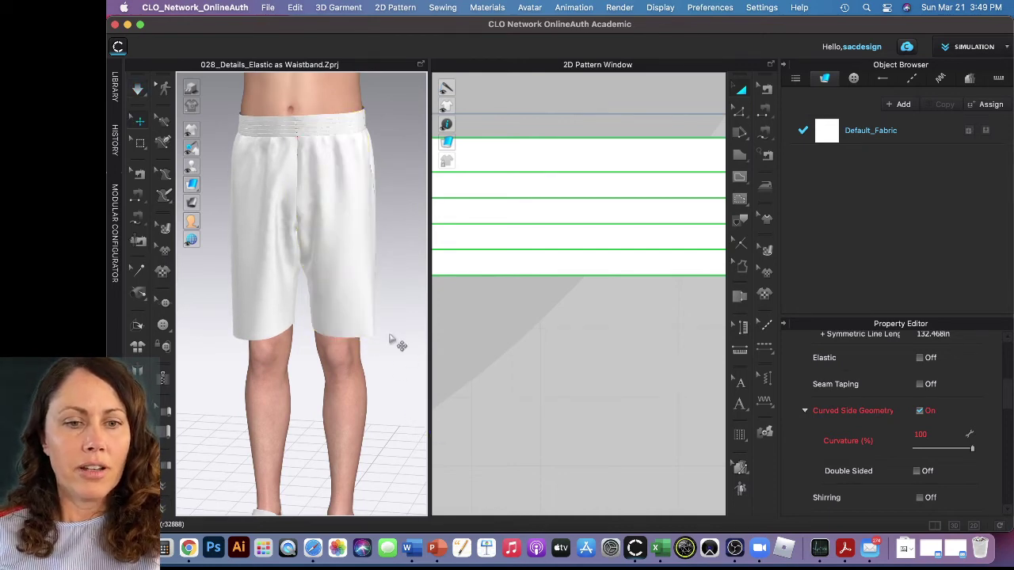
pyautogui.click(394, 334)
pyautogui.scroll(-4, 392, 333)
pyautogui.scroll(-1, 400, 329)
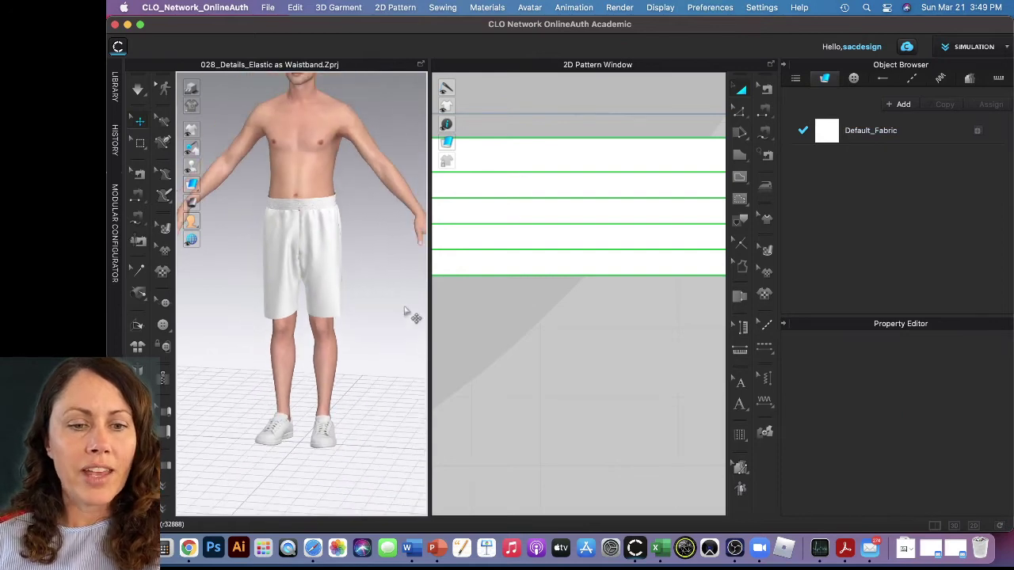
# Step: Zoom out and pan the 2D pattern window to frame the shorts pieces, waistband strips and pocket bags
pyautogui.scroll(-8, 539, 314)
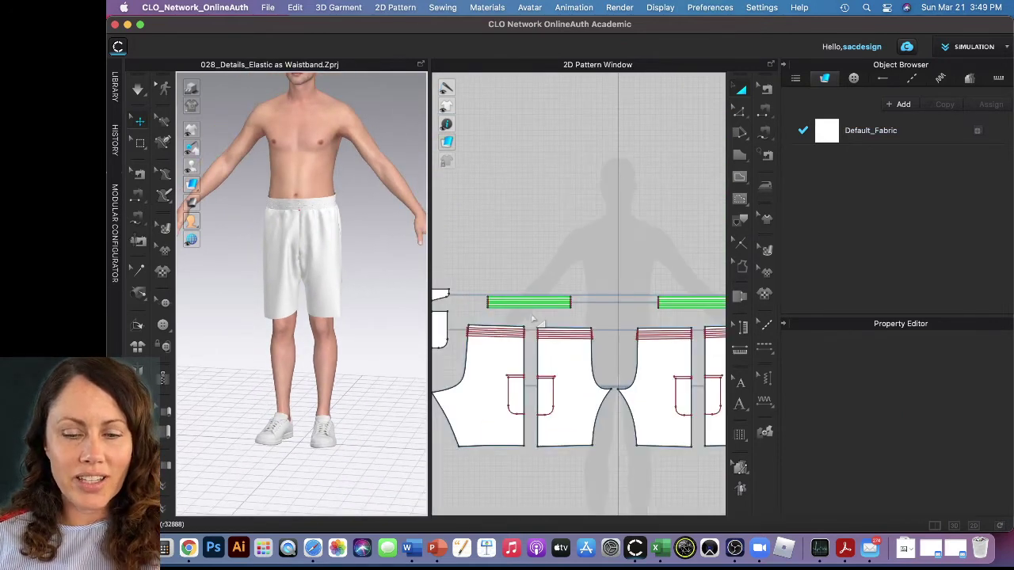
pyautogui.scroll(-2, 532, 318)
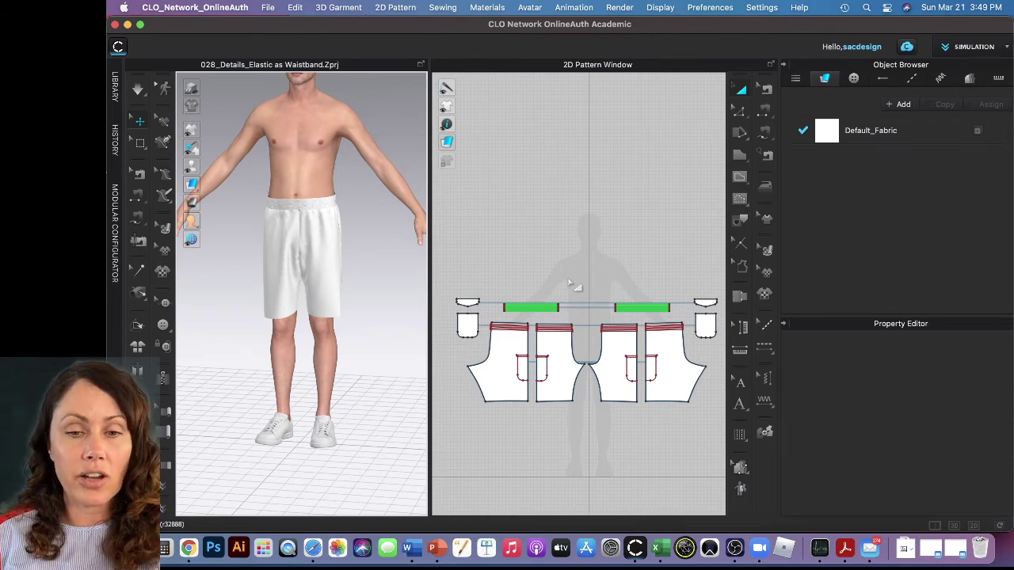
pyautogui.scroll(5, 566, 310)
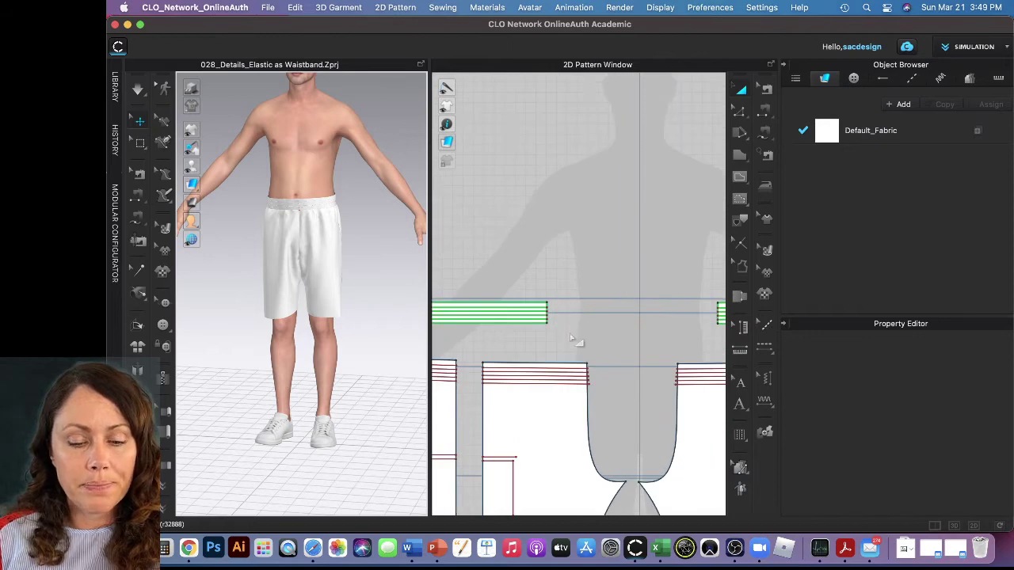
pyautogui.scroll(-4, 572, 344)
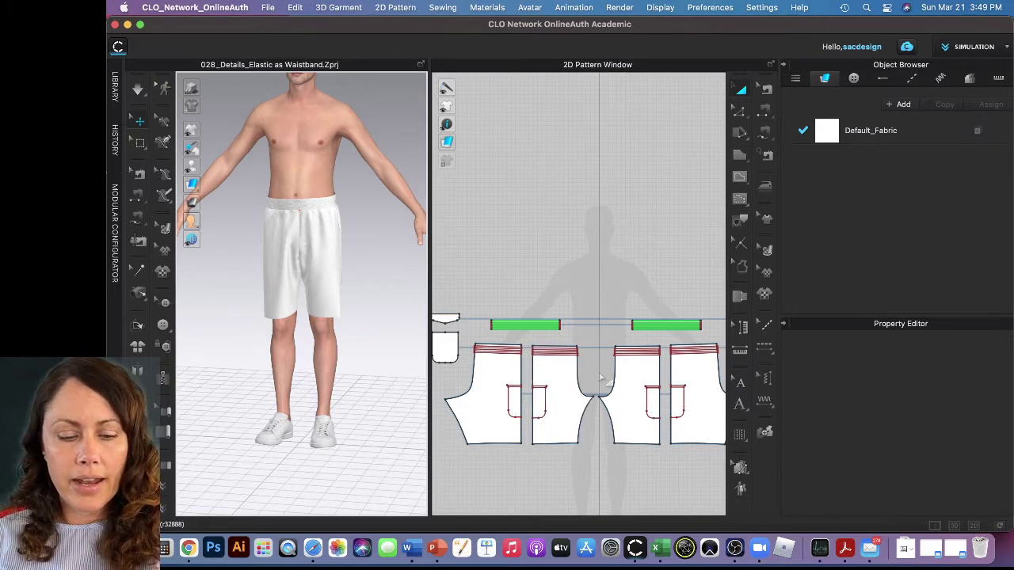
pyautogui.moveTo(614, 380); pyautogui.dragTo(472, 368, button='right')
pyautogui.scroll(3, 522, 388)
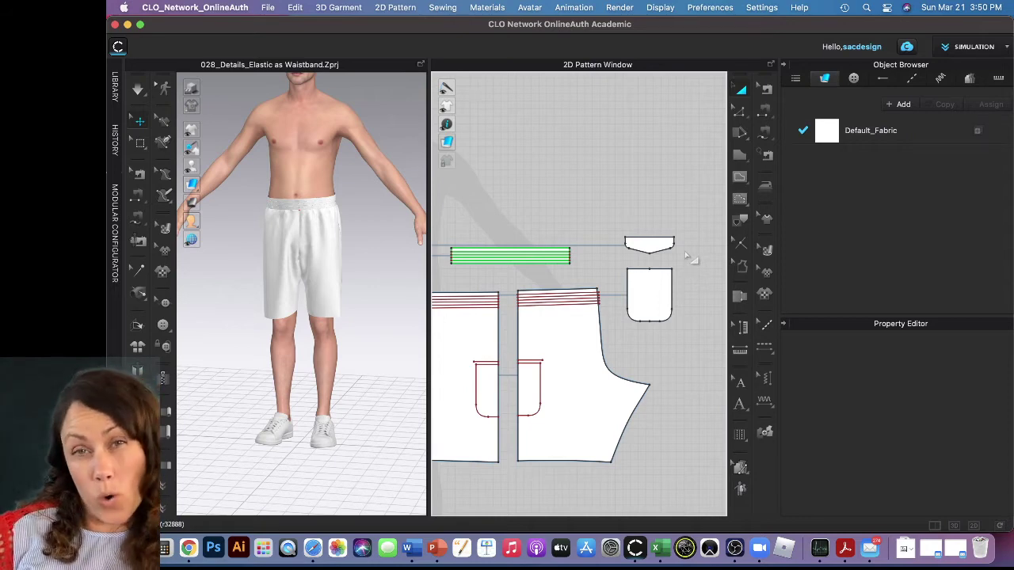
# Step: Choose M:N Free Sewing from the sewing tool flyout in the 2D toolbar
pyautogui.click(769, 117)
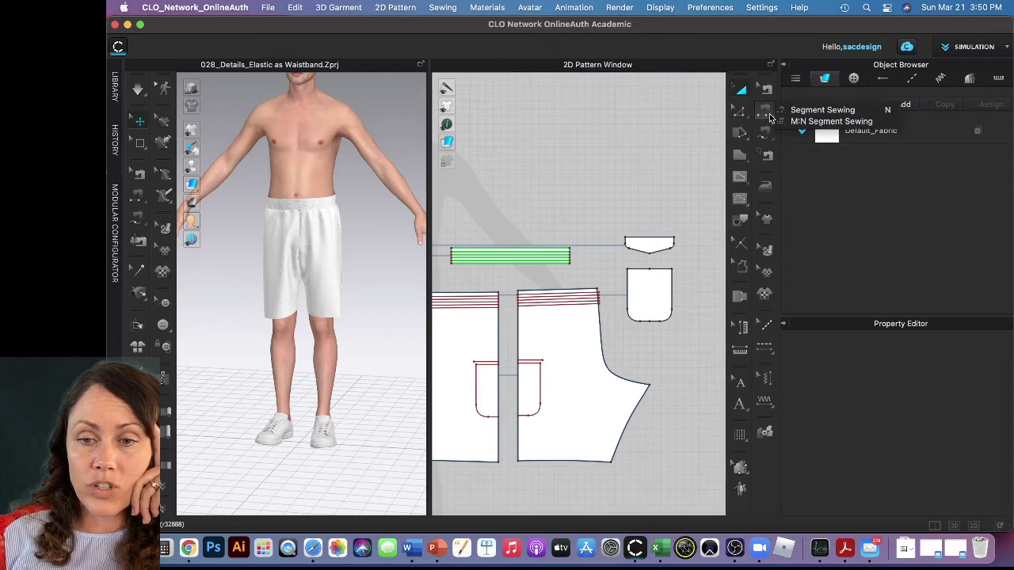
pyautogui.click(773, 136)
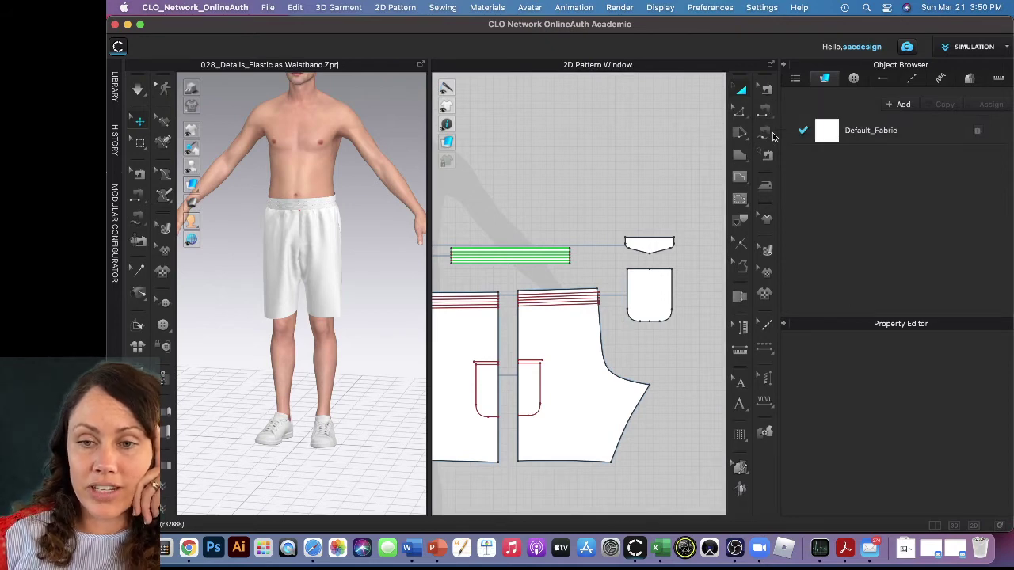
pyautogui.click(773, 133)
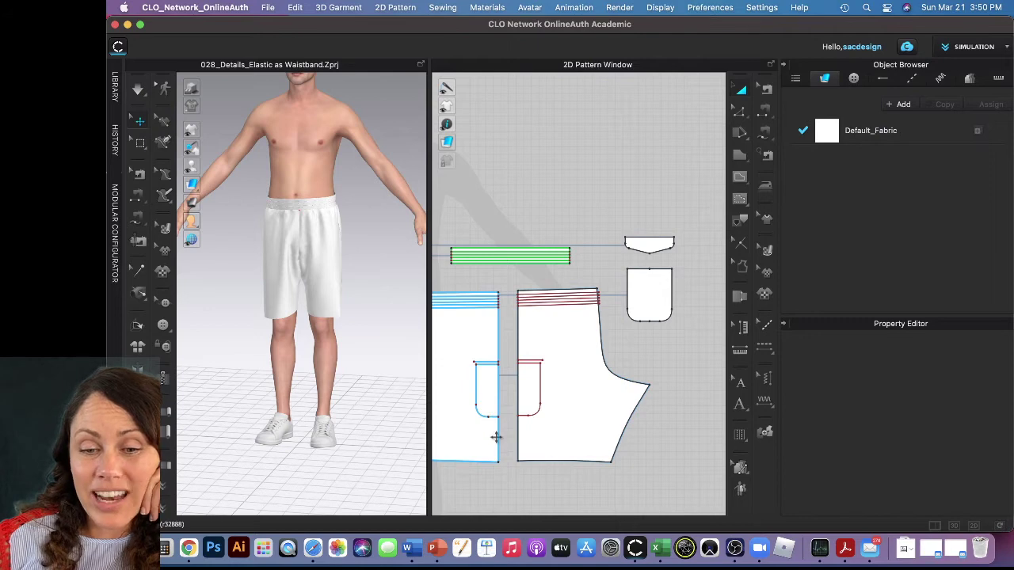
pyautogui.scroll(3, 480, 423)
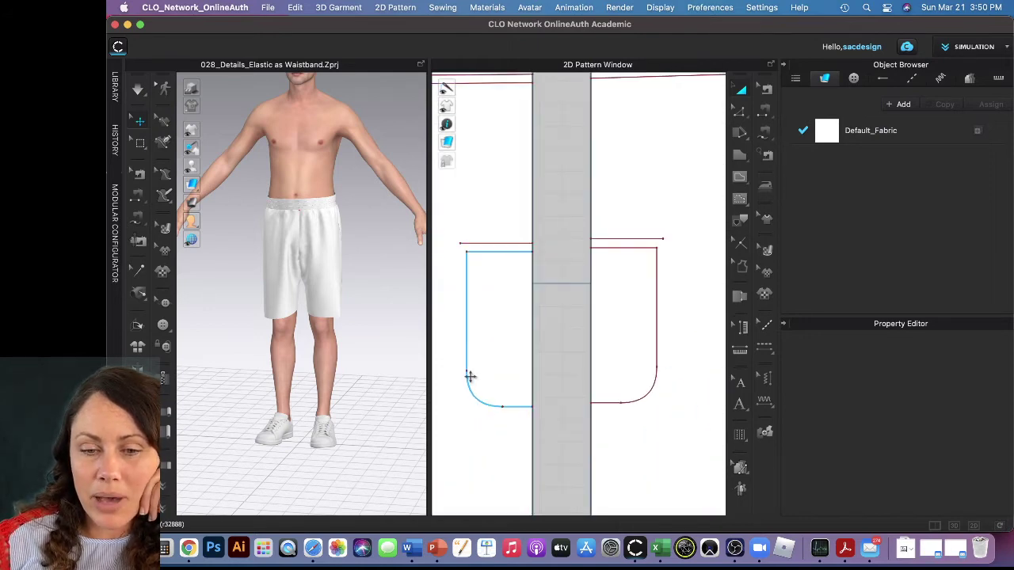
pyautogui.scroll(-4, 555, 418)
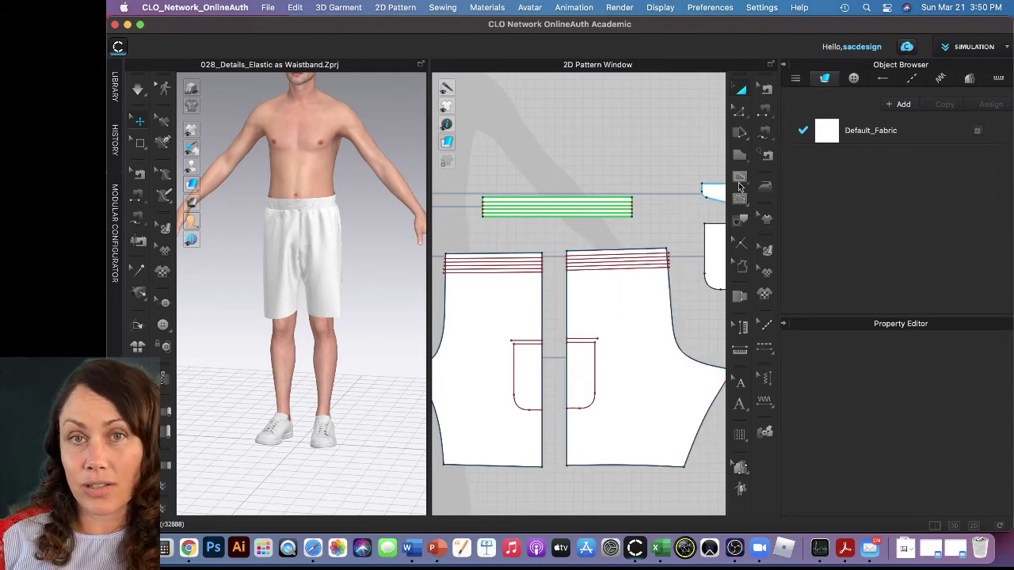
pyautogui.click(765, 140)
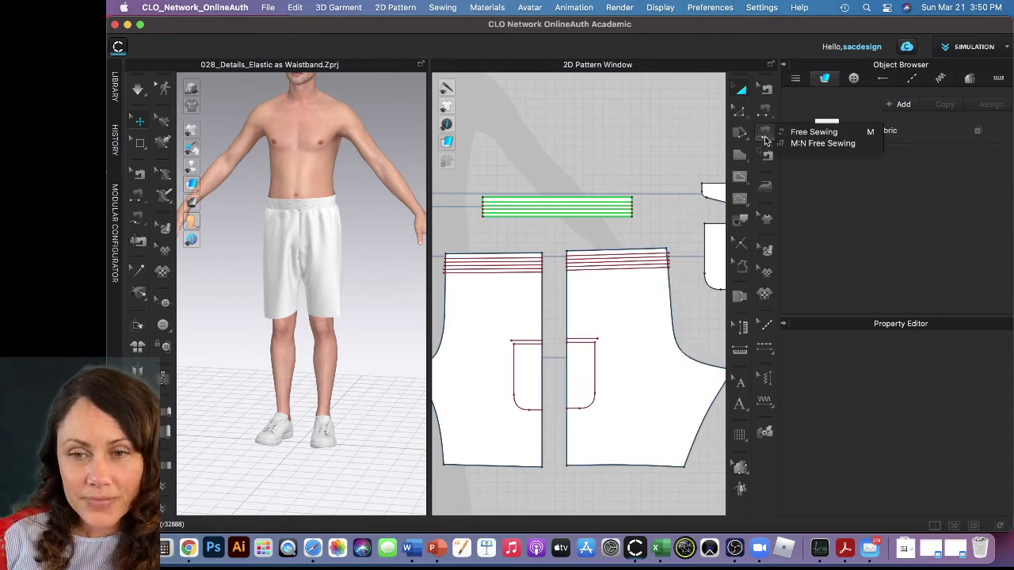
pyautogui.click(823, 143)
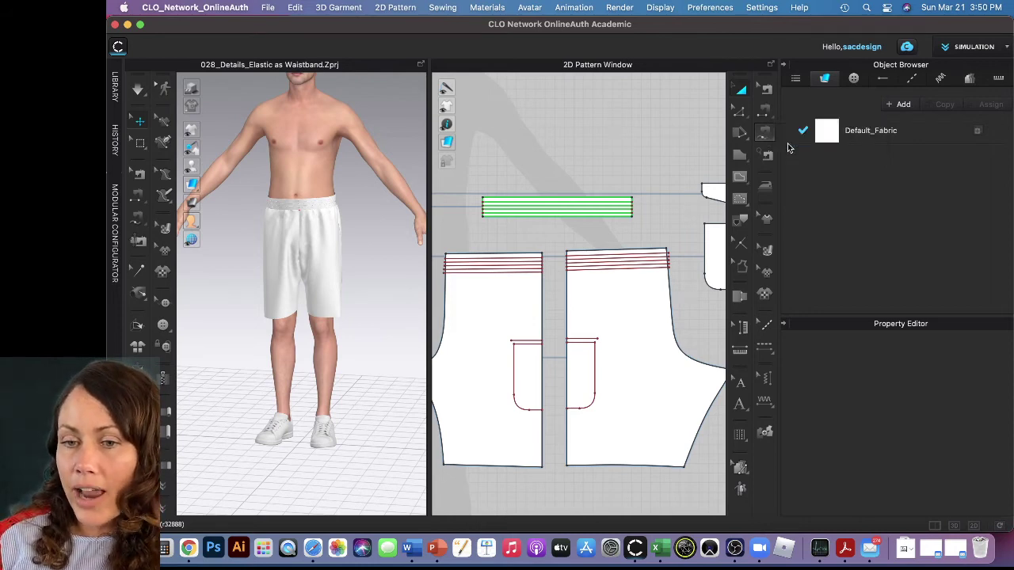
pyautogui.scroll(-3, 708, 251)
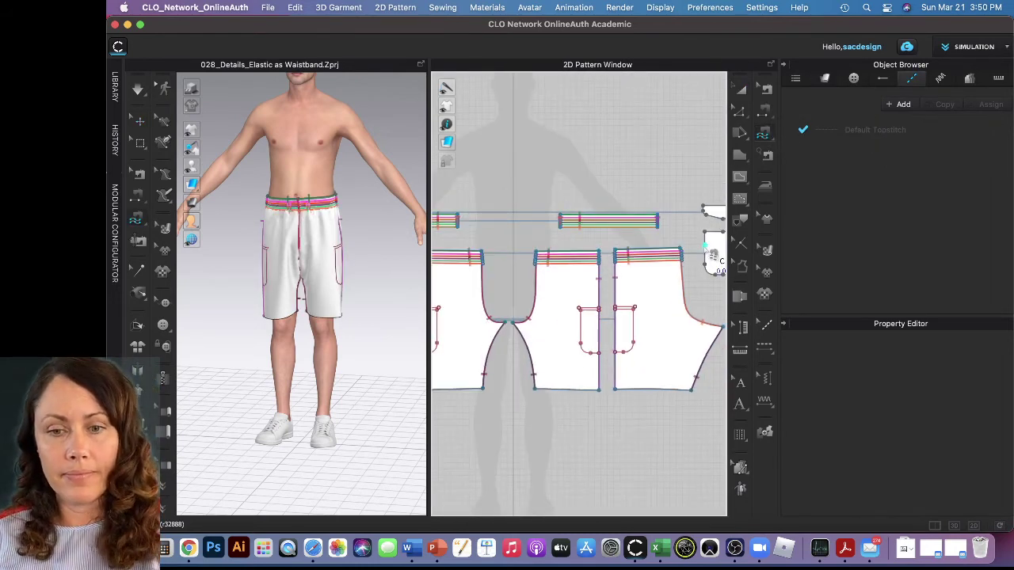
# Step: Start a free seam along the pocket bag's top edge as the first side
pyautogui.moveTo(709, 252); pyautogui.dragTo(657, 255, button='right')
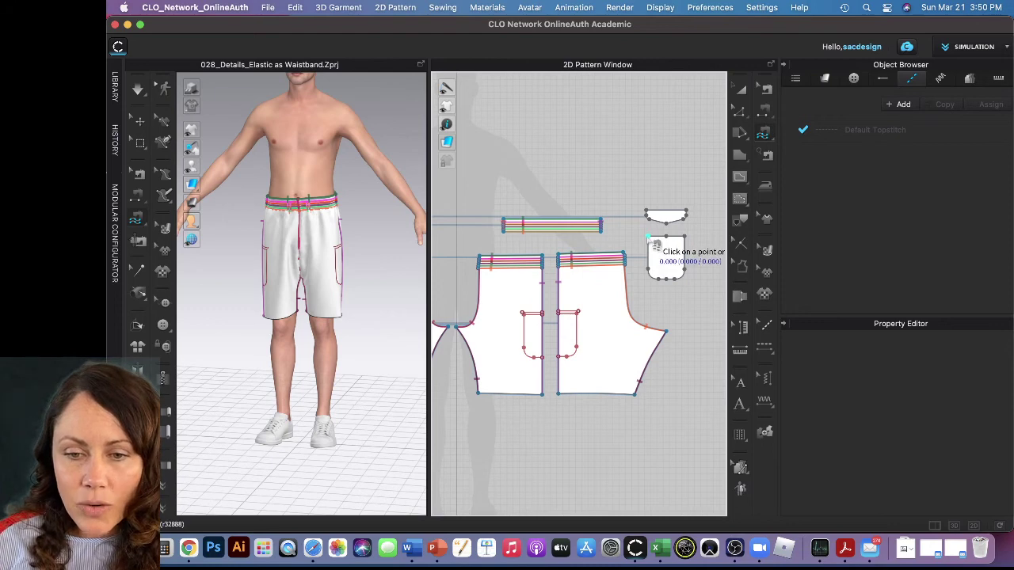
pyautogui.click(650, 238)
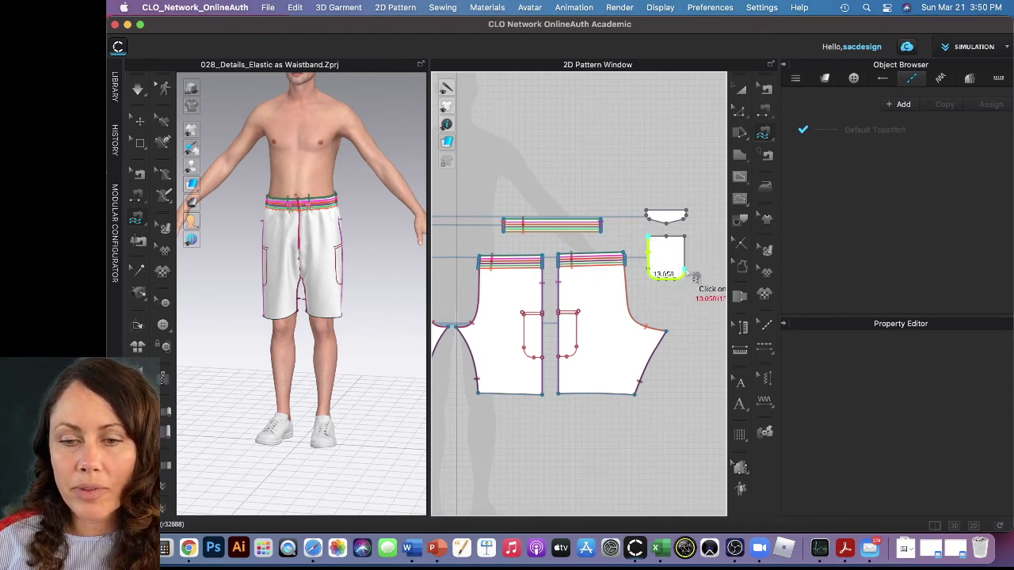
pyautogui.click(686, 237)
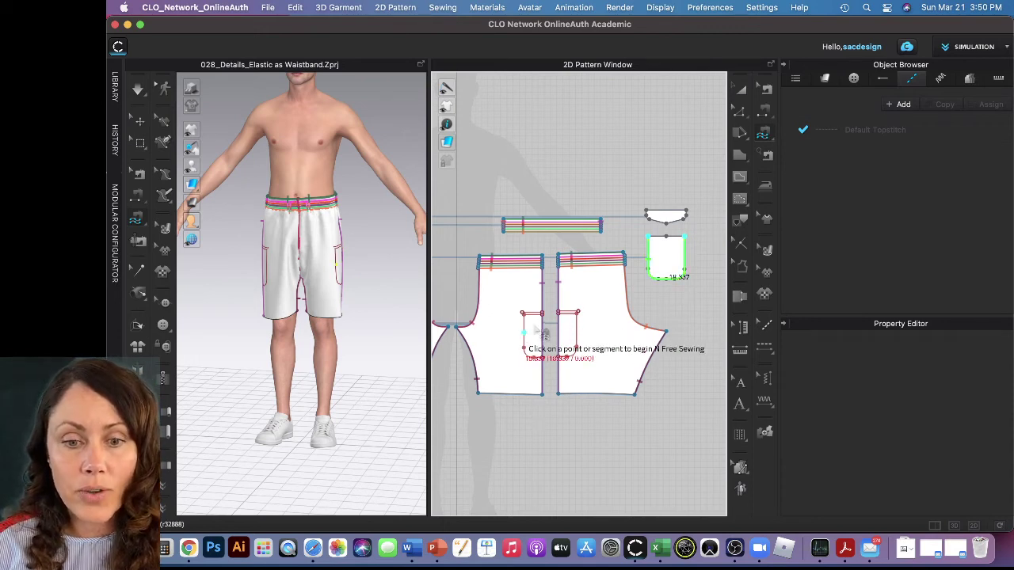
# Step: Trace both U-shaped pocket outlines on the shorts panels and complete the free seam
pyautogui.scroll(3, 537, 336)
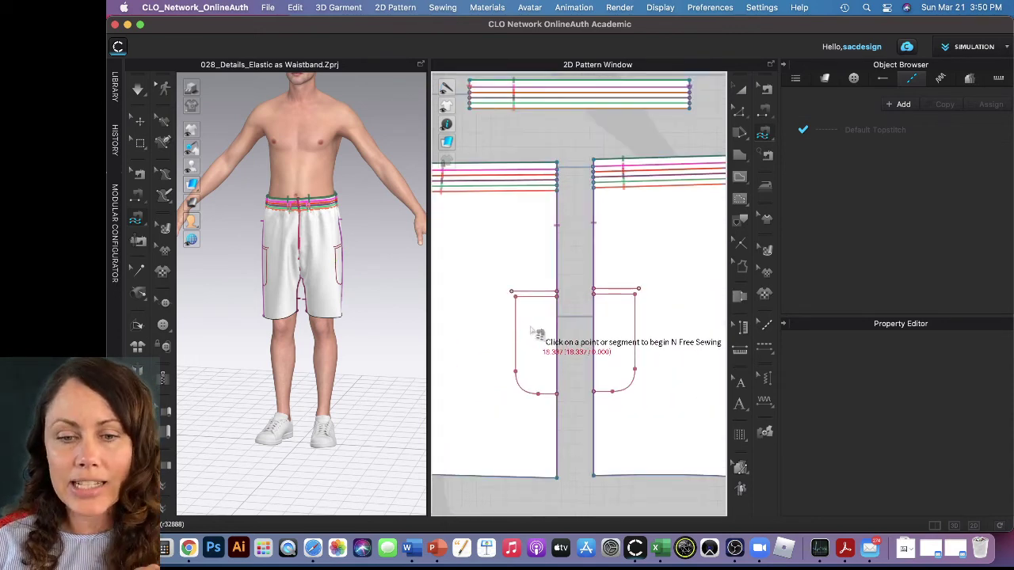
pyautogui.scroll(2, 537, 336)
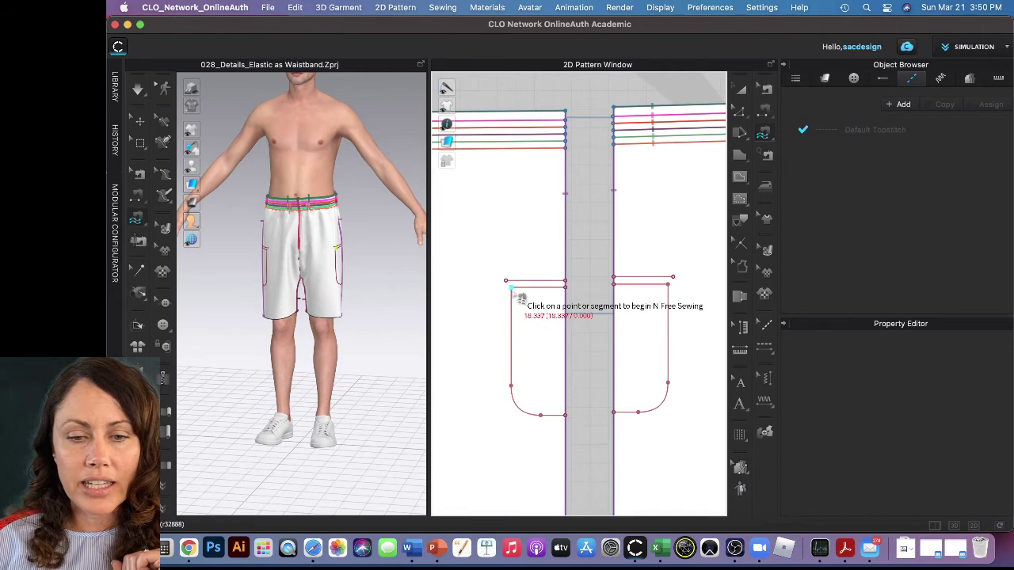
pyautogui.click(512, 288)
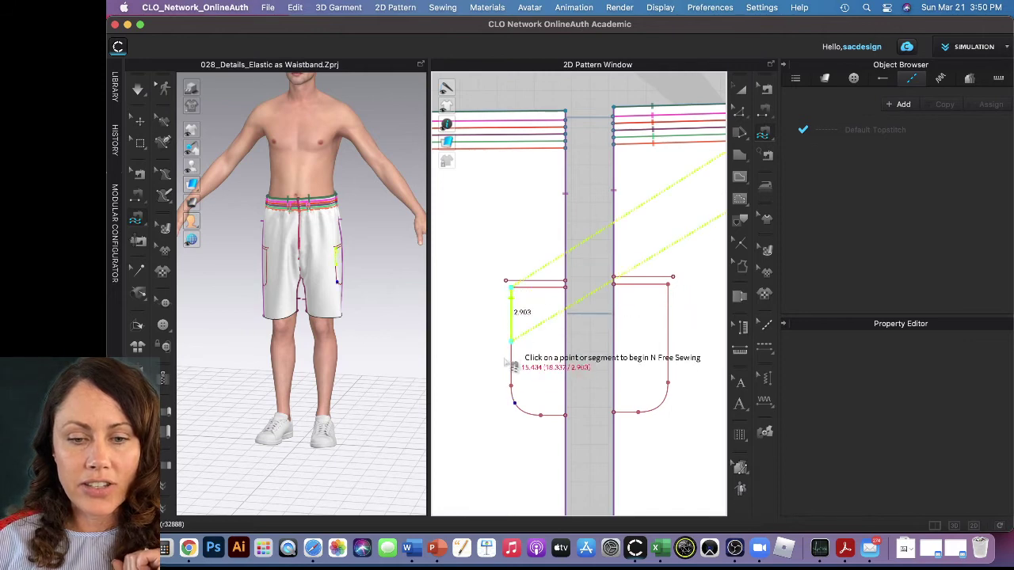
pyautogui.click(565, 415)
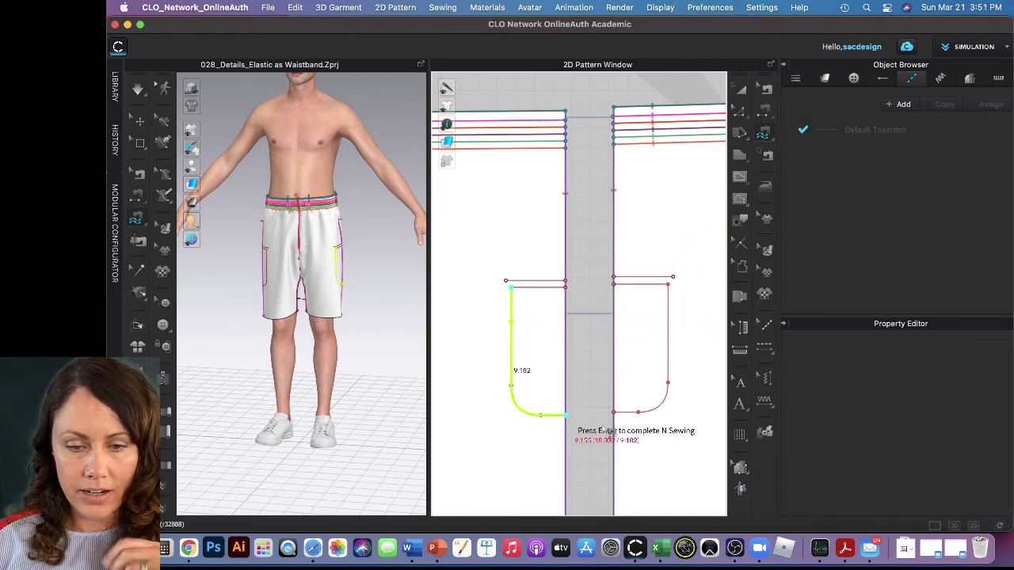
pyautogui.click(615, 414)
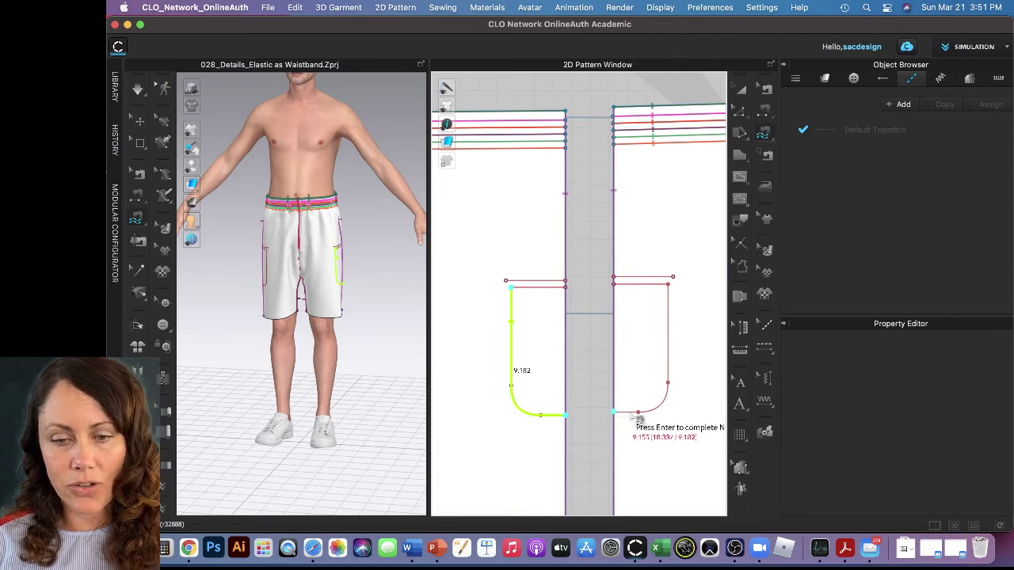
pyautogui.click(676, 295)
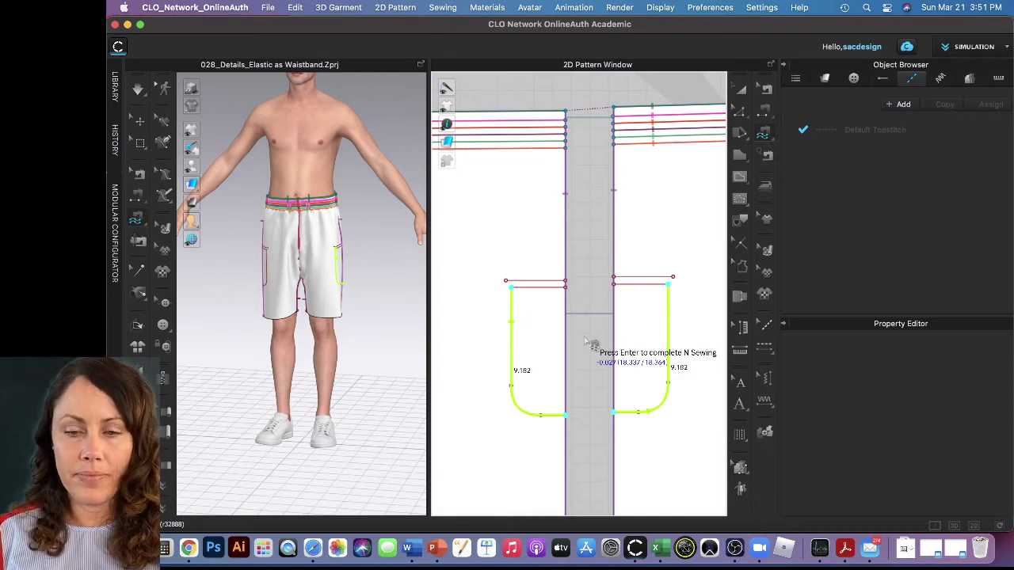
pyautogui.press('Return')
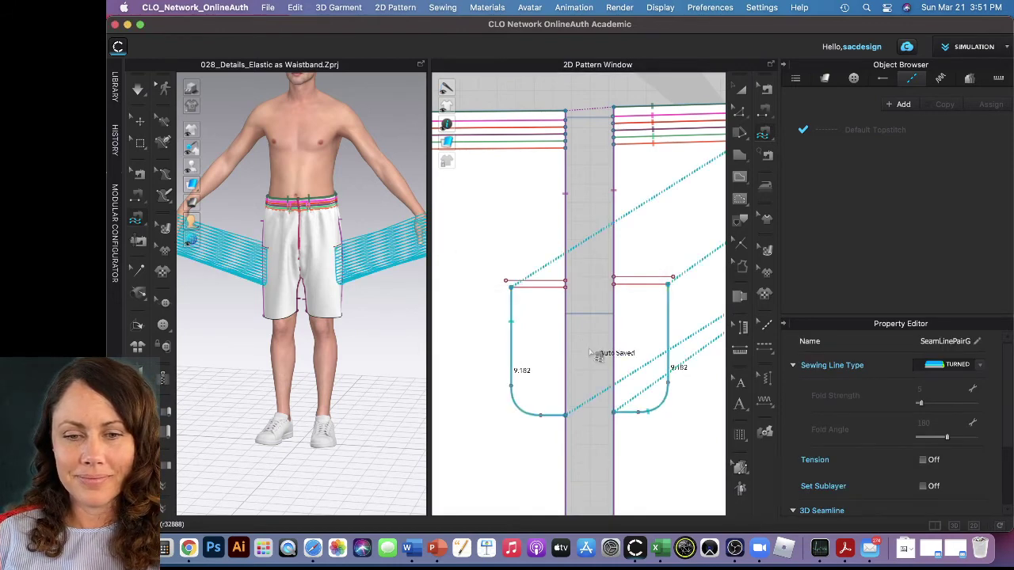
pyautogui.scroll(-2, 589, 355)
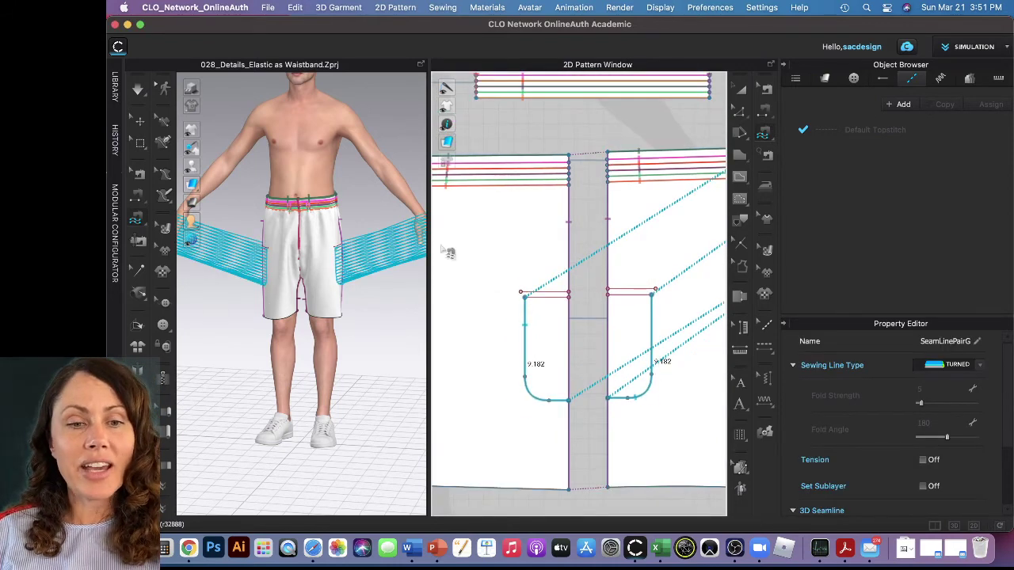
pyautogui.scroll(-5, 305, 281)
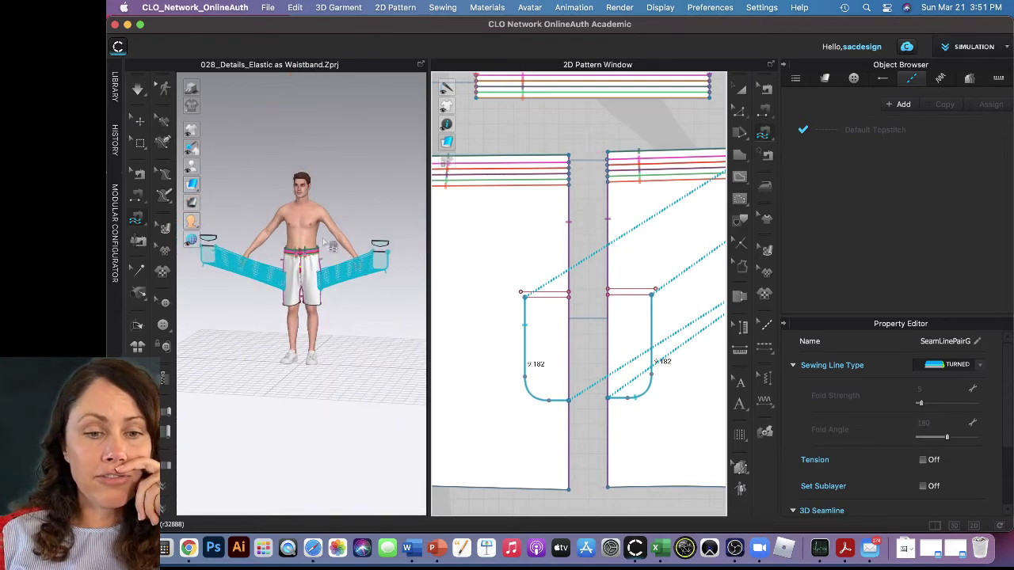
pyautogui.moveTo(190, 166)
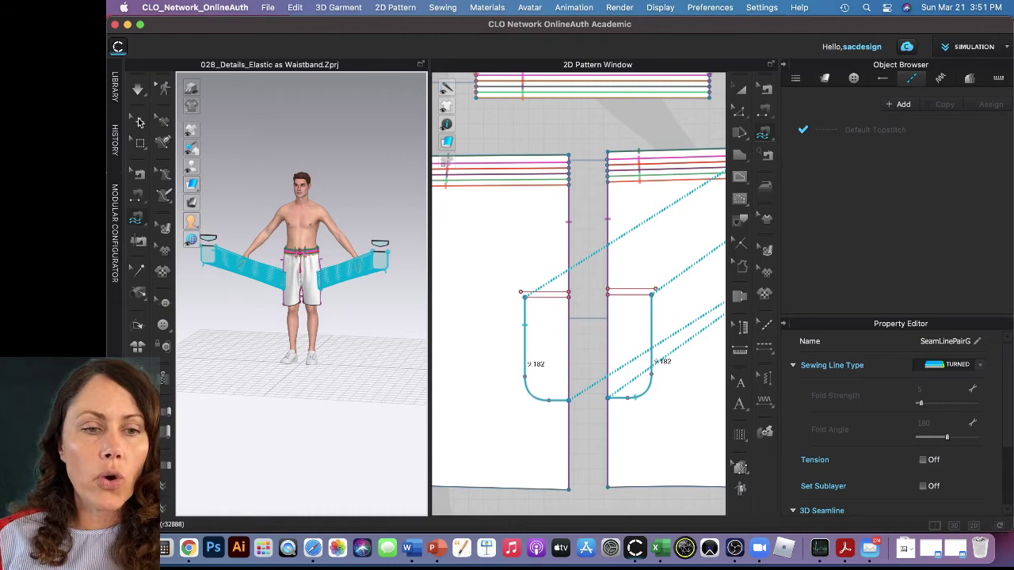
# Step: Unfreeze the right and left pocket bags in the 3D window
pyautogui.press('q')
pyautogui.click(382, 267)
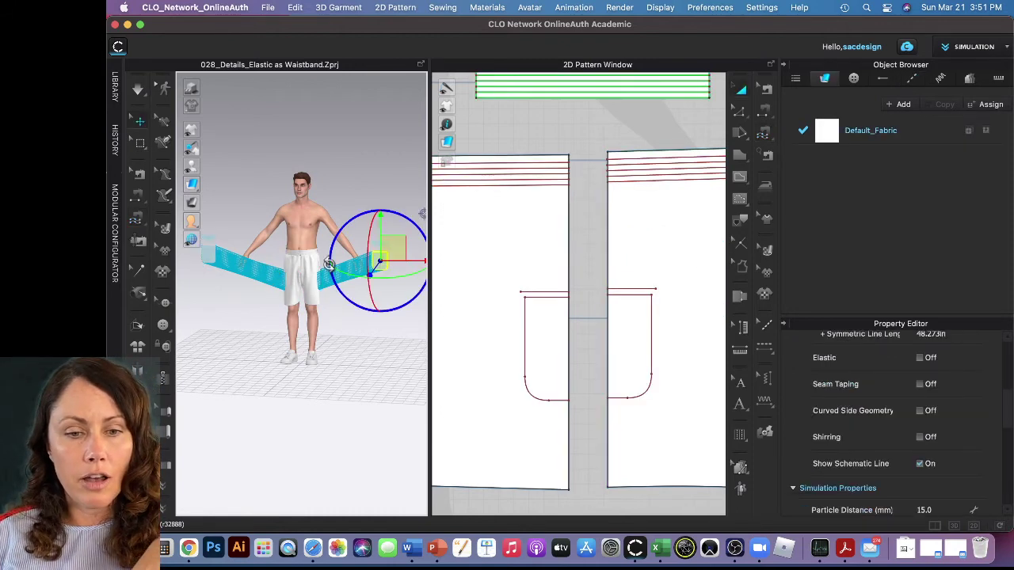
pyautogui.rightClick(378, 259)
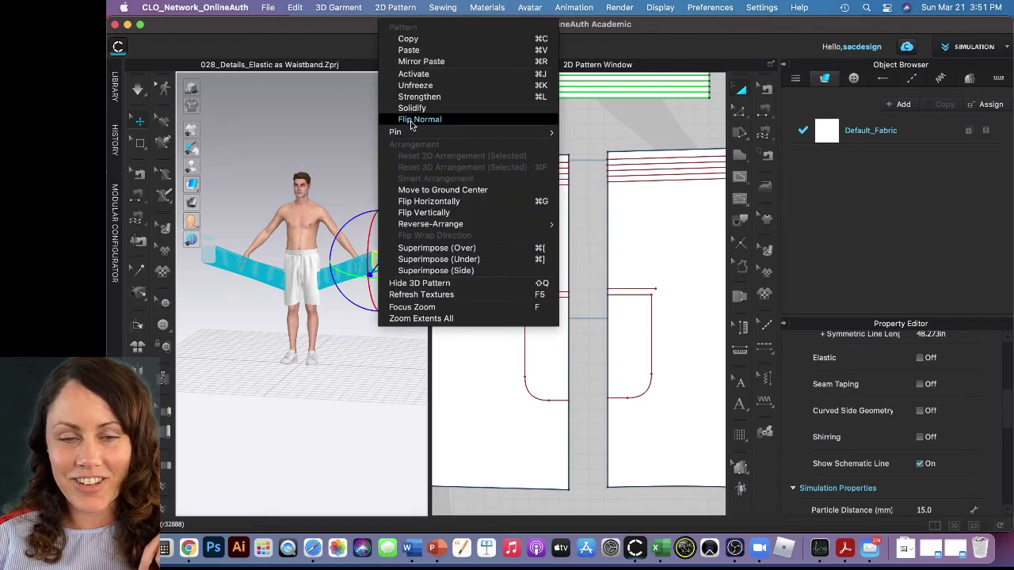
pyautogui.click(413, 85)
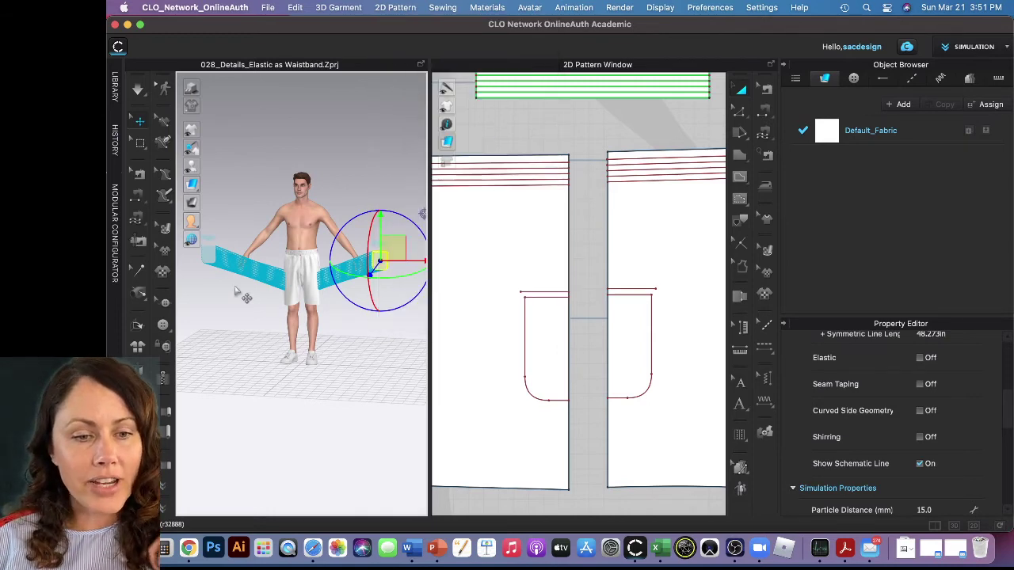
pyautogui.click(210, 261)
pyautogui.rightClick(207, 259)
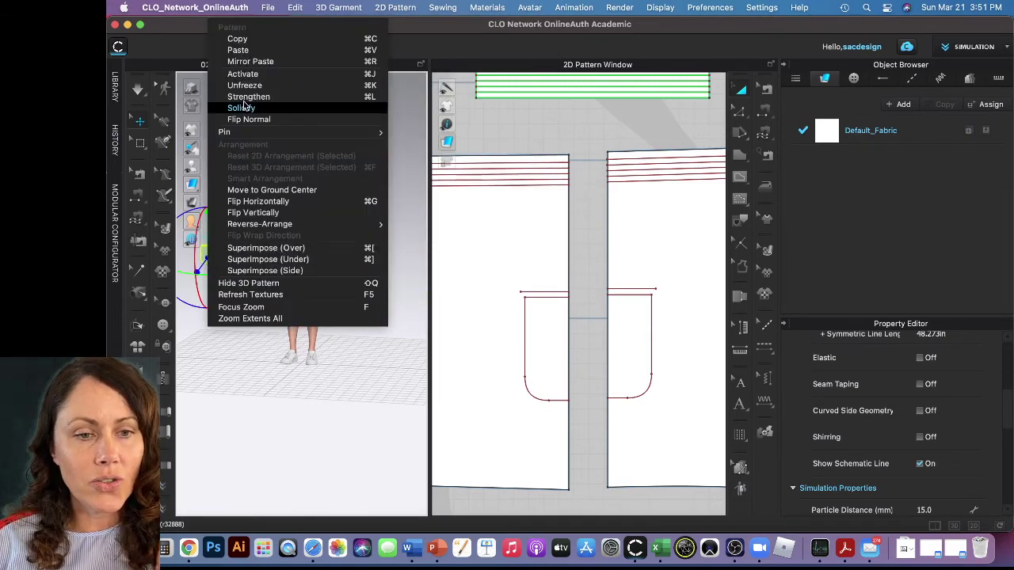
pyautogui.click(262, 81)
# Step: Superimpose both pocket bags under the shorts
pyautogui.click(385, 335)
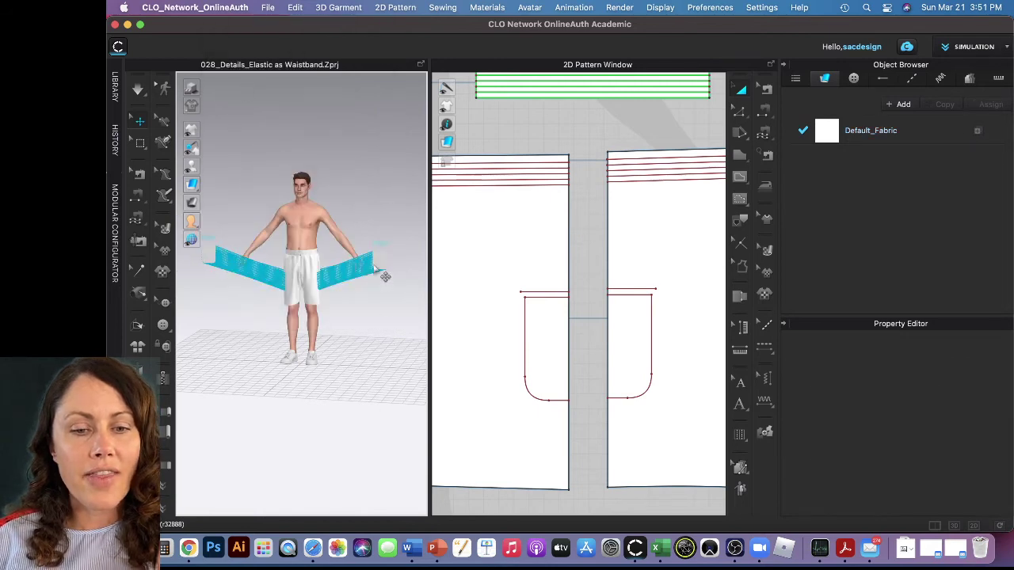
pyautogui.click(373, 263)
pyautogui.rightClick(373, 263)
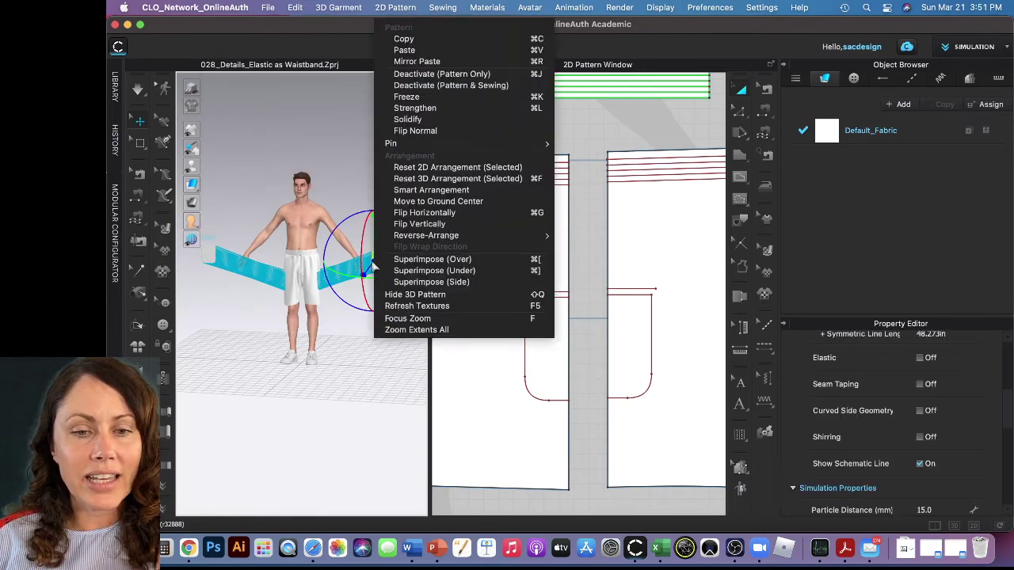
pyautogui.click(432, 259)
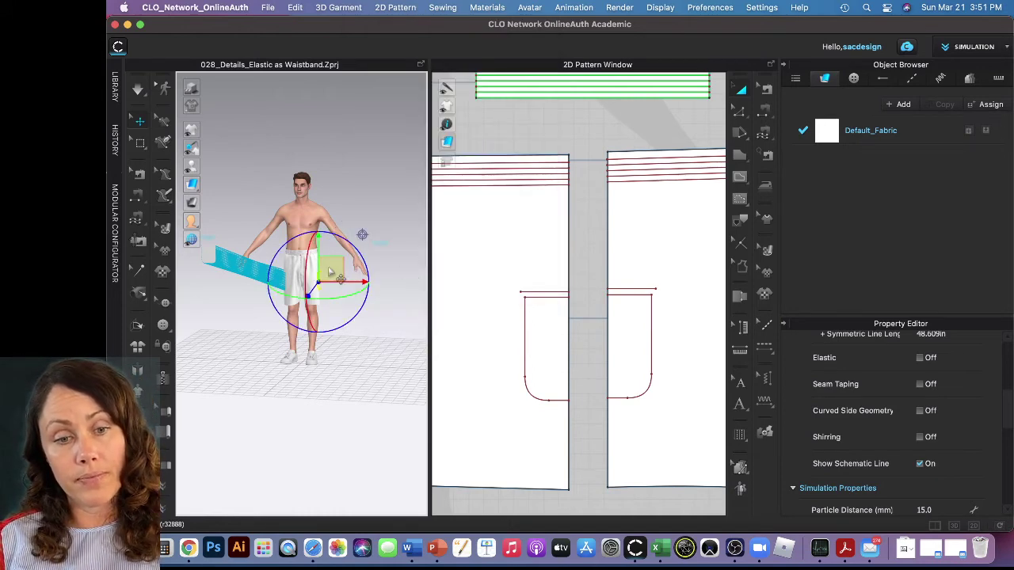
pyautogui.rightClick(212, 258)
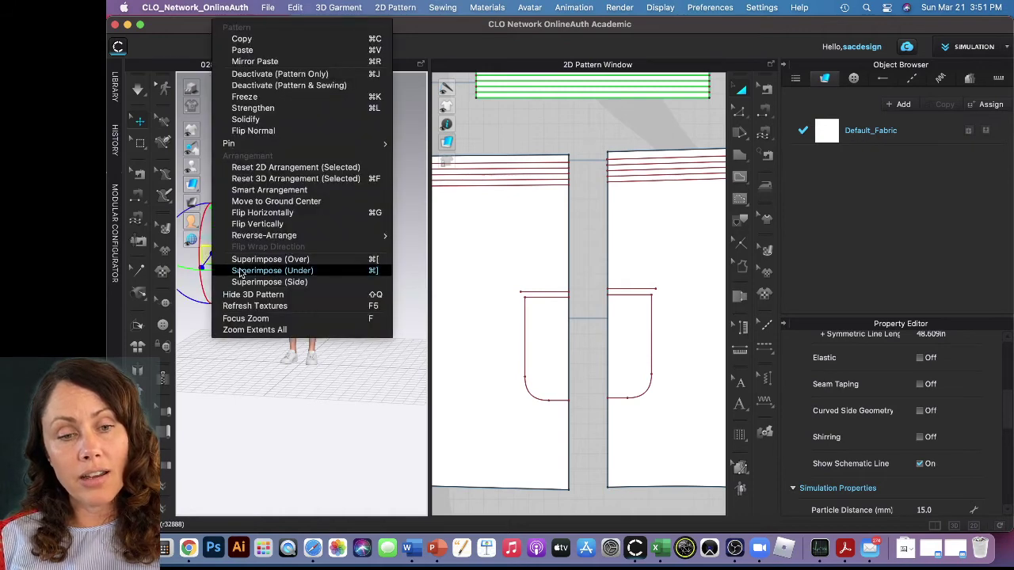
pyautogui.click(245, 264)
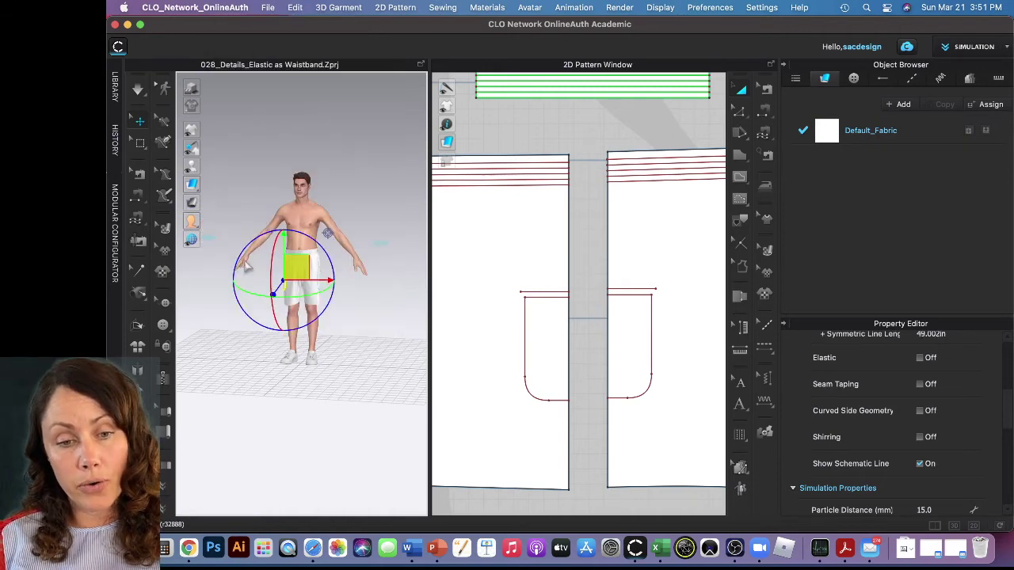
# Step: Orbit around the shorts to check the pocket bags from the back and side
pyautogui.scroll(3, 316, 277)
pyautogui.scroll(8, 316, 277)
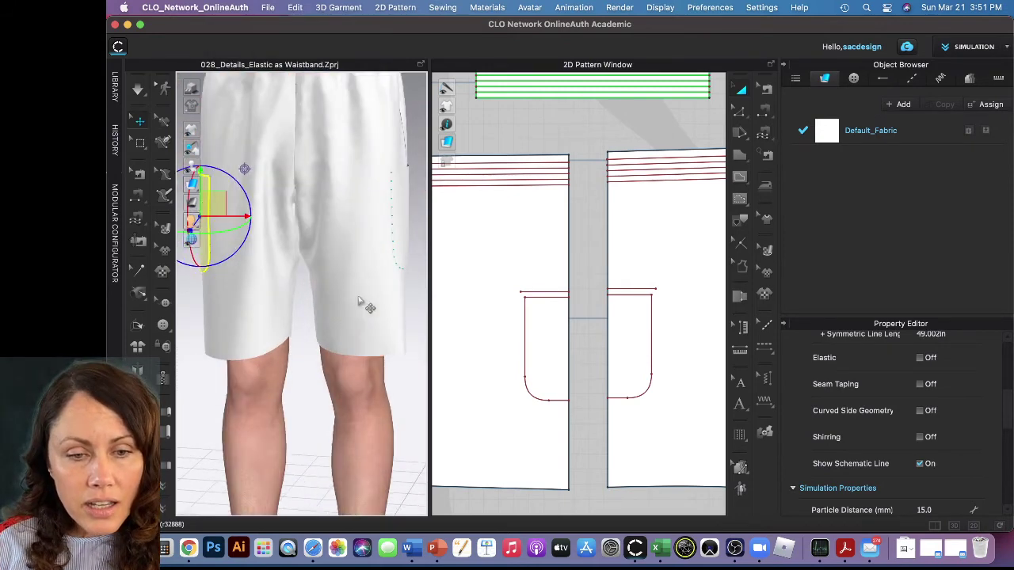
pyautogui.scroll(-5, 336, 309)
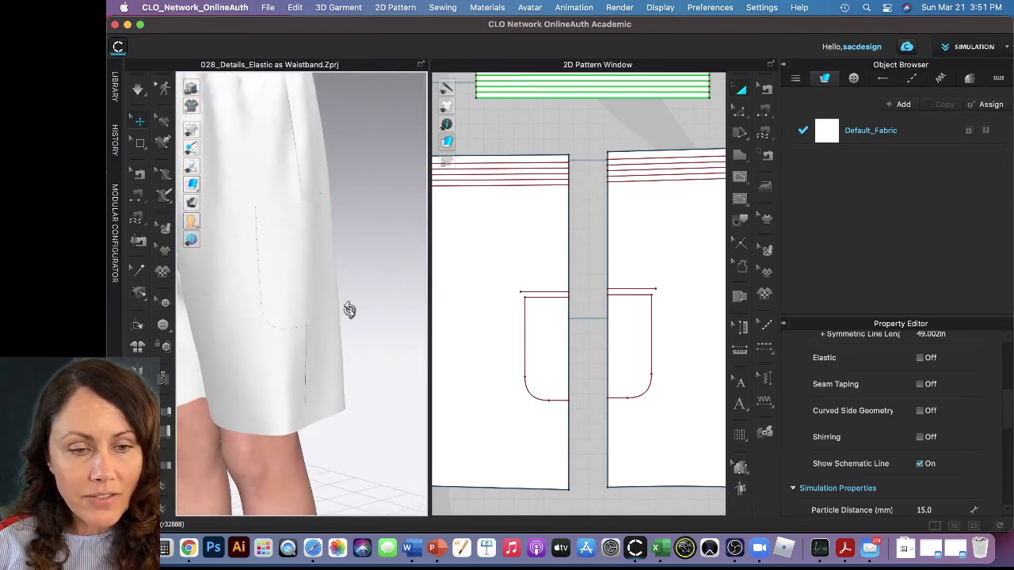
pyautogui.moveTo(362, 311)
pyautogui.mouseDown(button='right')
pyautogui.moveTo(408, 315)
pyautogui.moveTo(354, 314)
pyautogui.mouseUp(button='right')
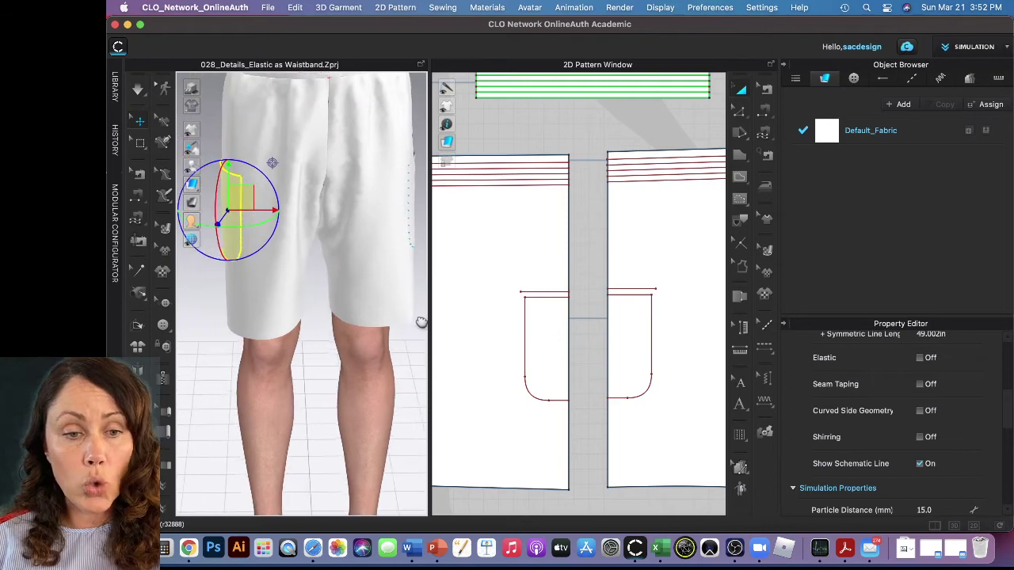
pyautogui.press('q')
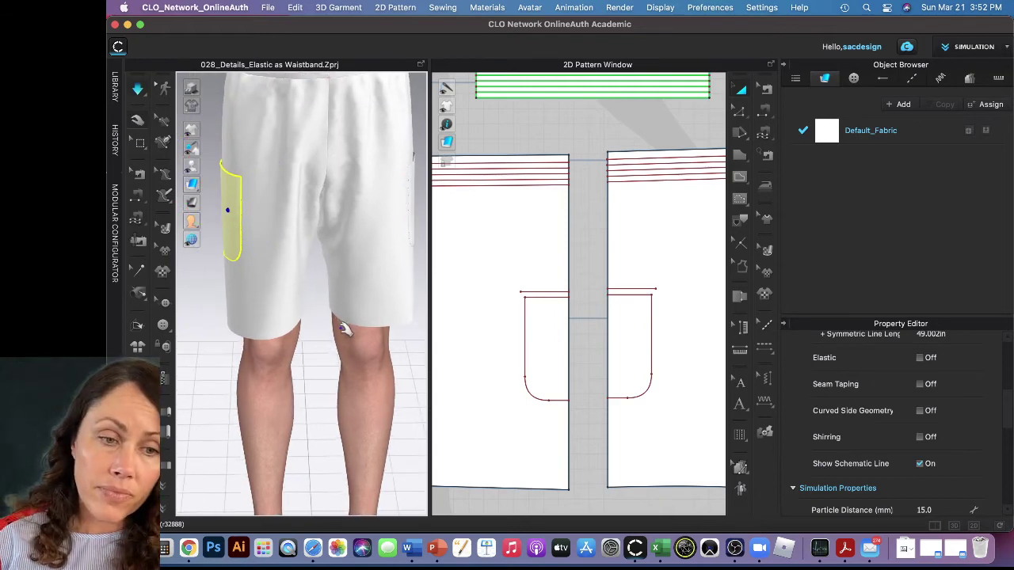
pyautogui.scroll(5, 376, 367)
pyautogui.moveTo(375, 366); pyautogui.dragTo(351, 362, button='right')
pyautogui.scroll(-3, 351, 365)
pyautogui.scroll(-5, 356, 371)
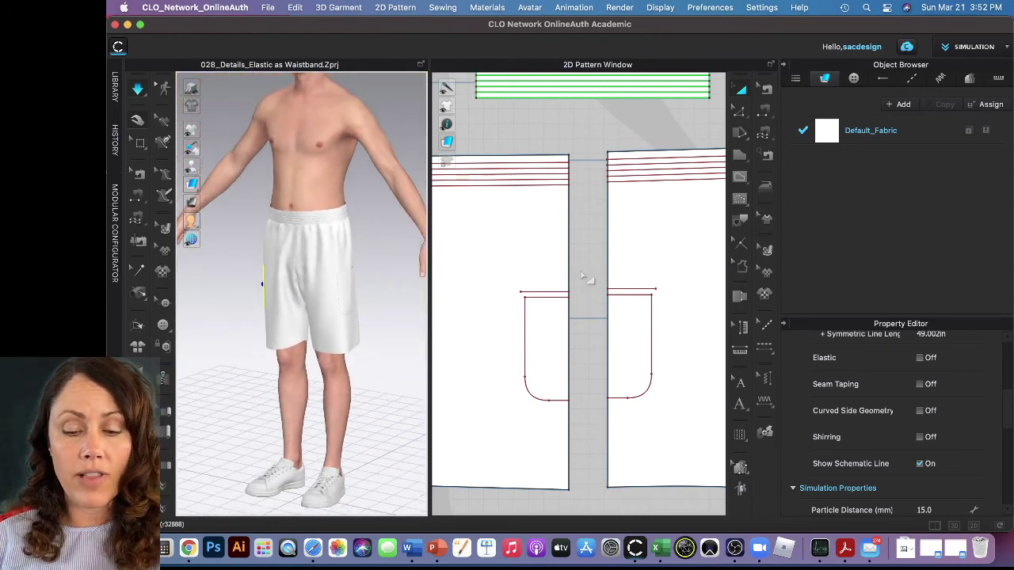
pyautogui.press('space')
# Step: Bring the pocket bag pieces into the 2D view and choose M:N Segment Sewing
pyautogui.scroll(-5, 671, 287)
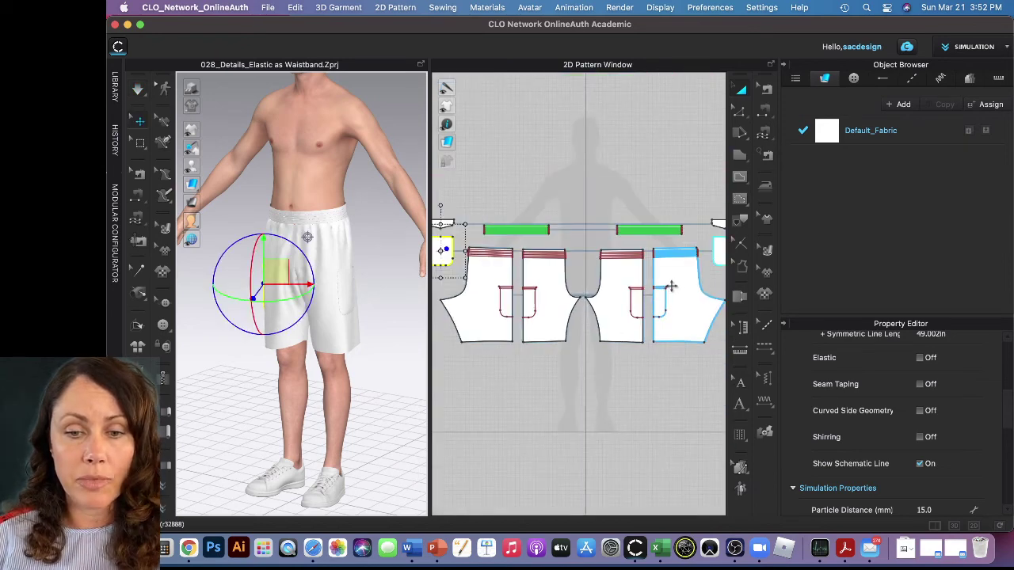
pyautogui.scroll(-3, 653, 294)
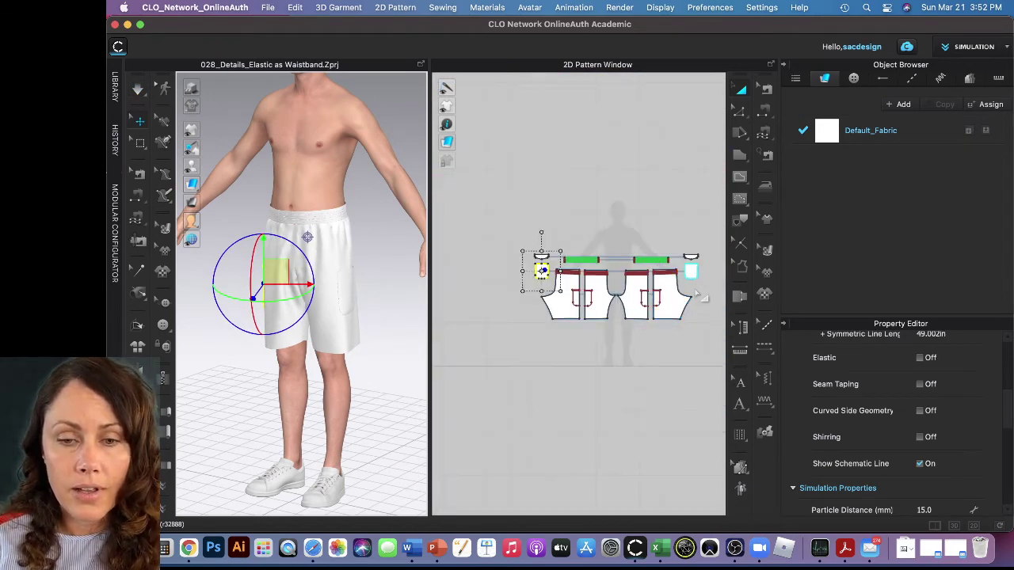
pyautogui.scroll(8, 638, 287)
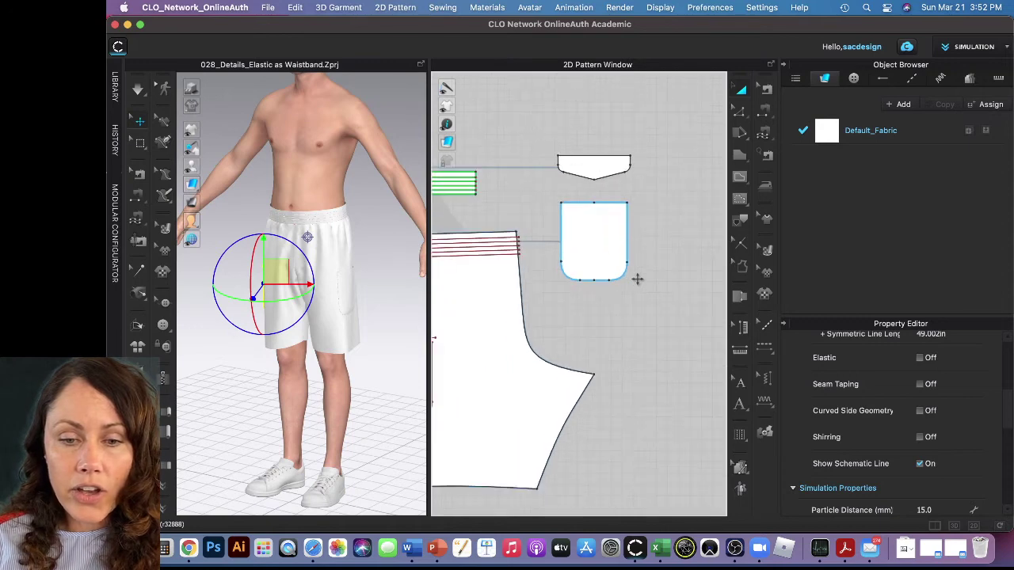
pyautogui.scroll(-2, 638, 285)
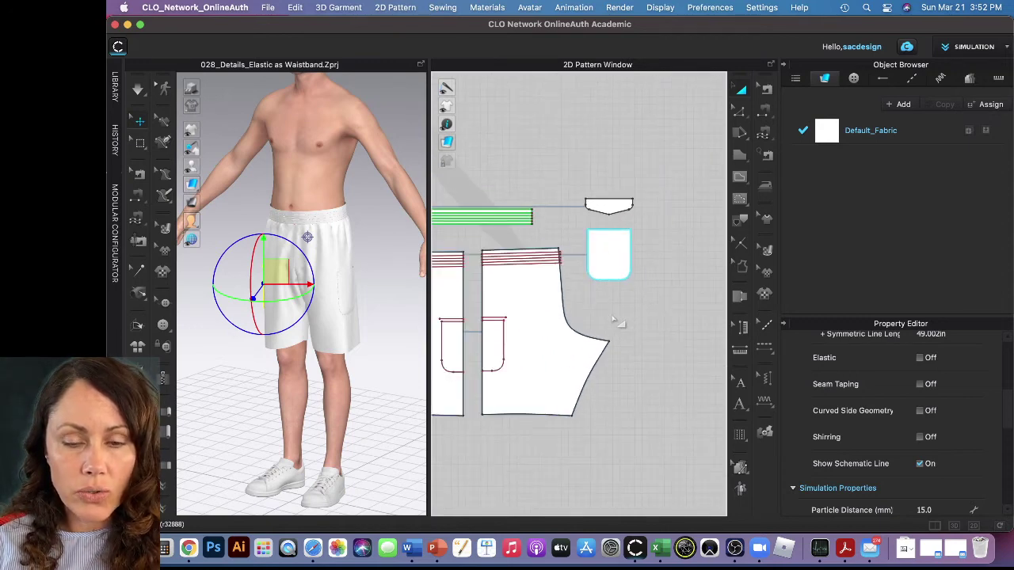
pyautogui.moveTo(613, 317); pyautogui.dragTo(656, 314, button='right')
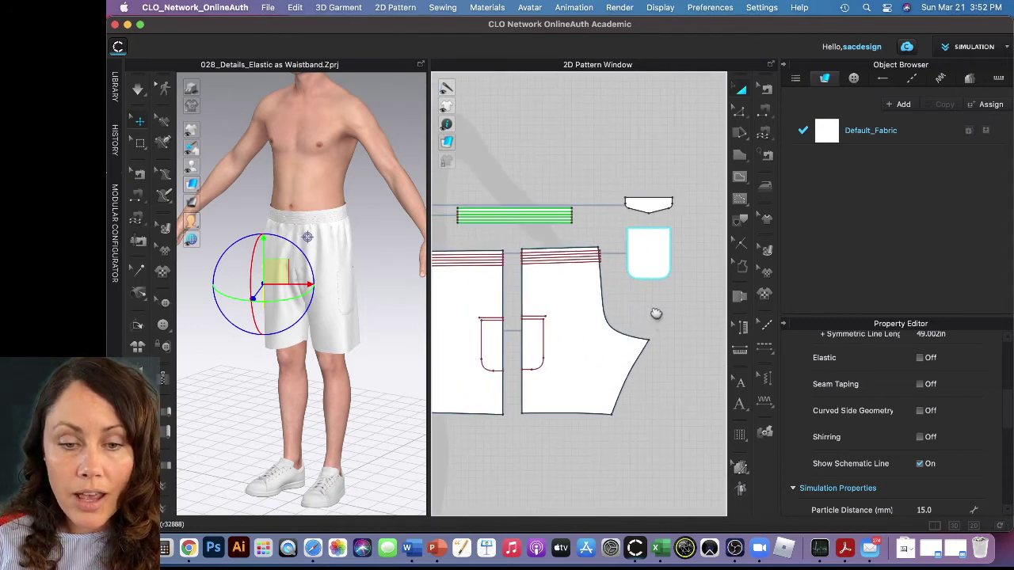
pyautogui.click(766, 137)
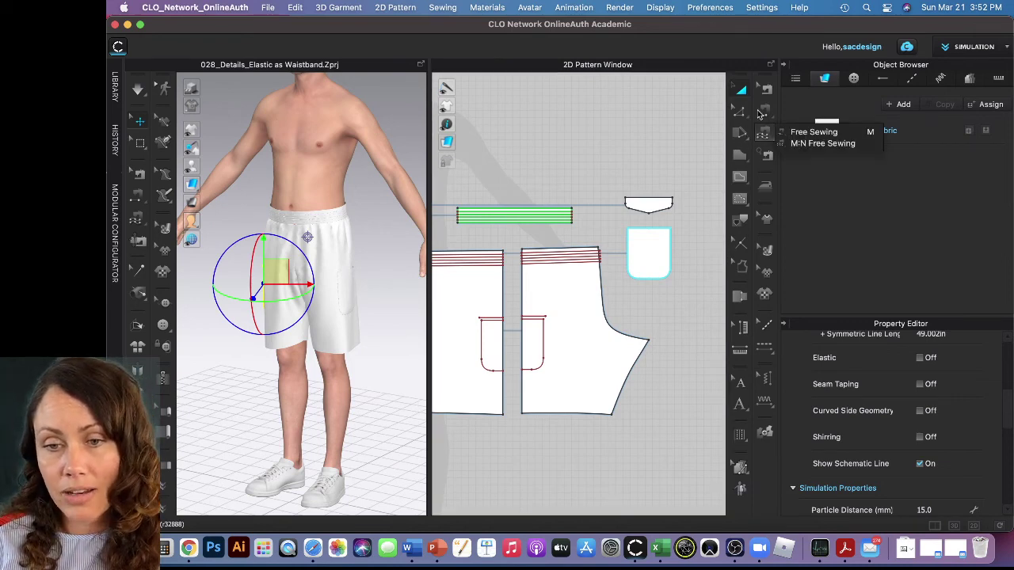
pyautogui.click(760, 113)
pyautogui.click(762, 113)
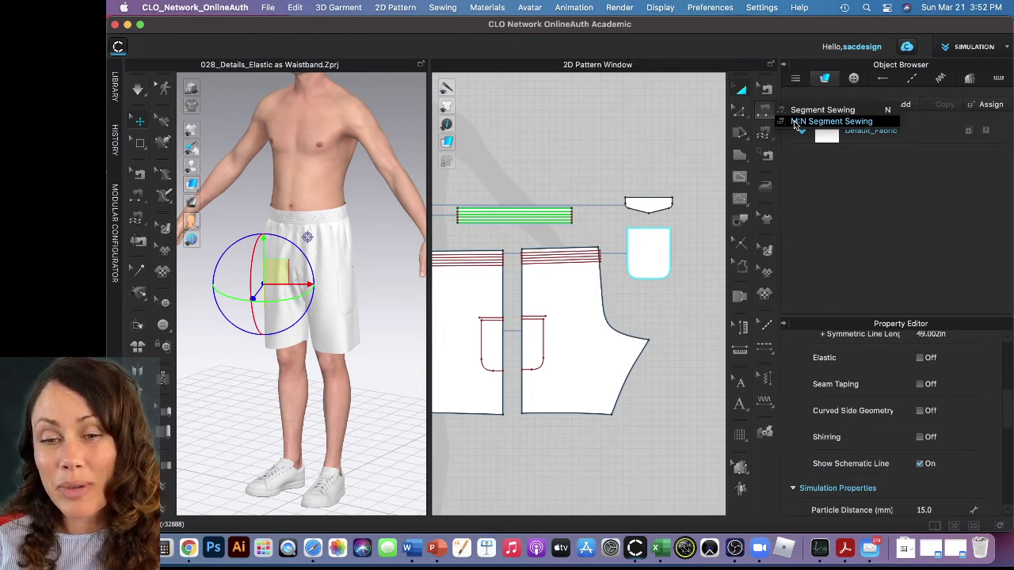
pyautogui.click(795, 121)
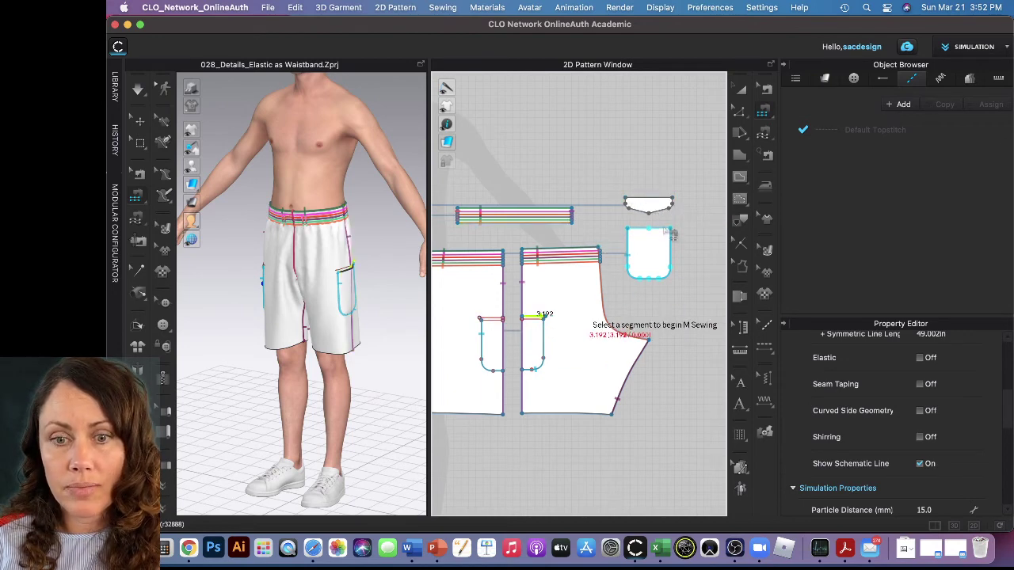
# Step: Sew the pocket opening edge to both pocket bags' top edges as one M:N seam
pyautogui.click(638, 204)
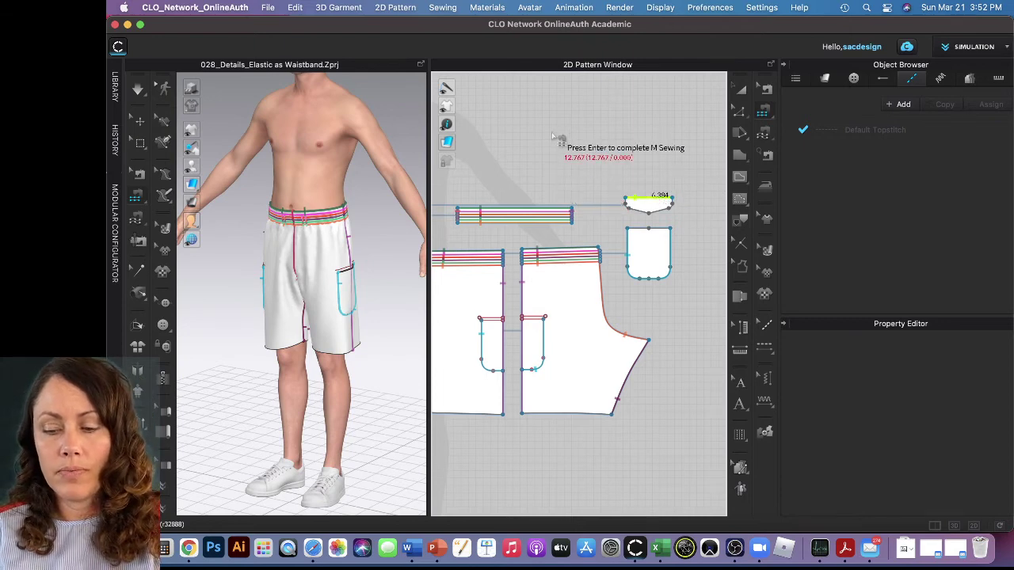
pyautogui.press('Return')
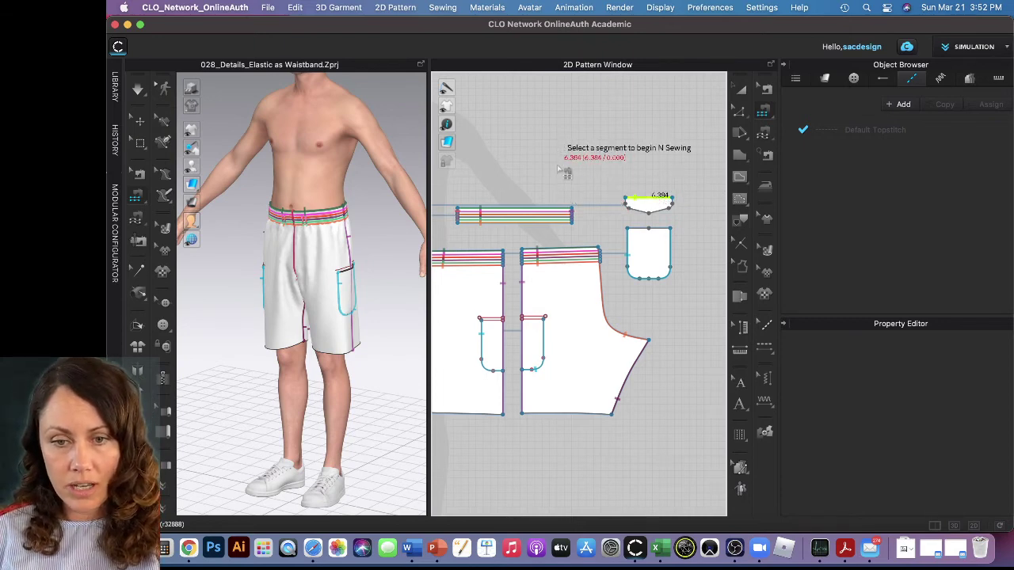
pyautogui.scroll(5, 466, 326)
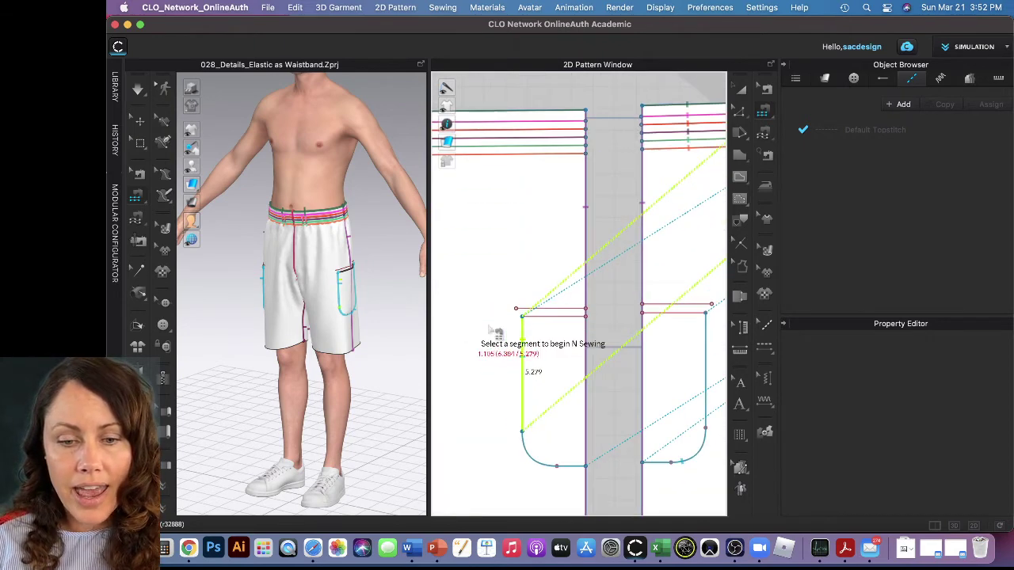
pyautogui.click(534, 315)
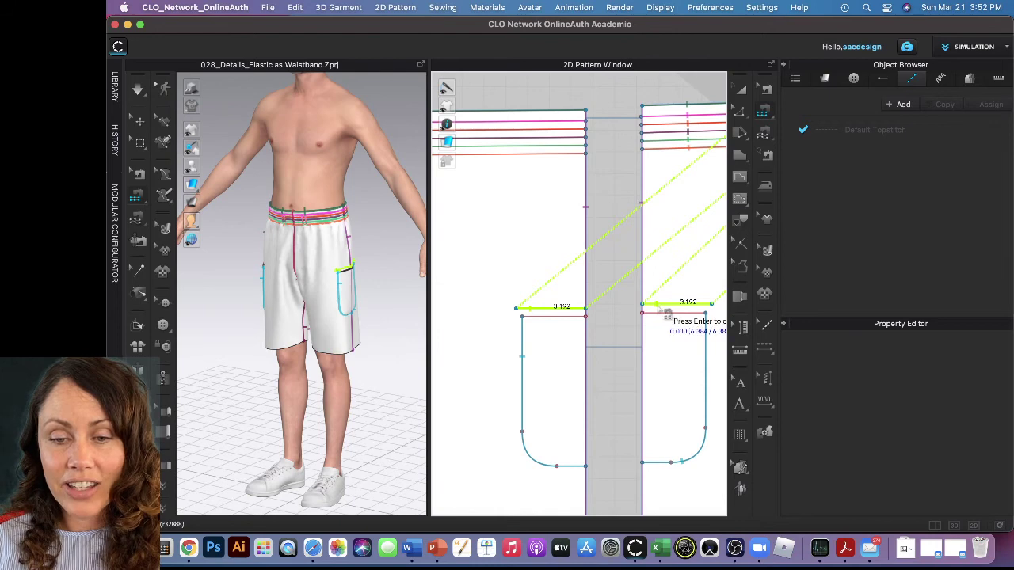
pyautogui.click(662, 310)
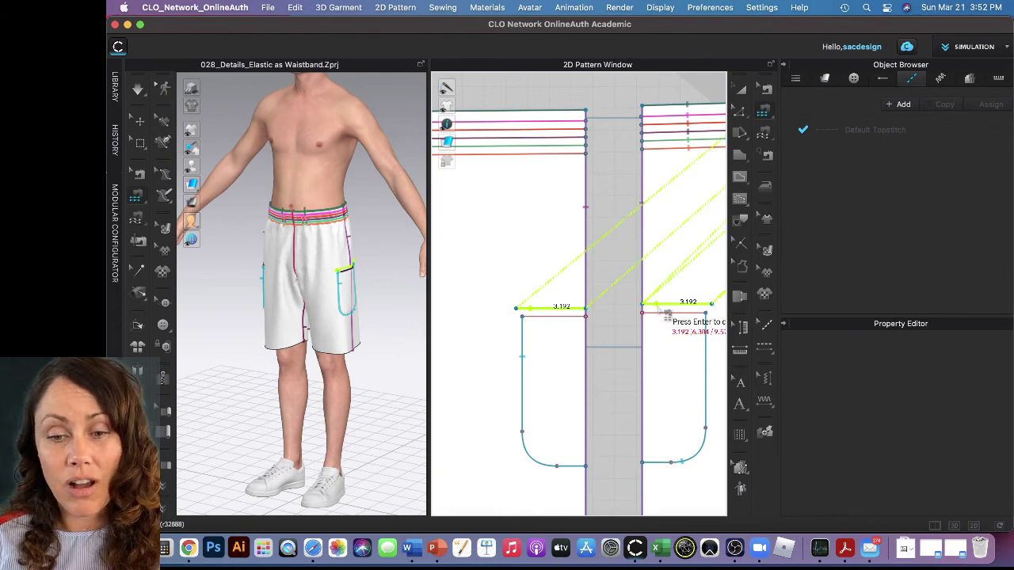
pyautogui.press('Return')
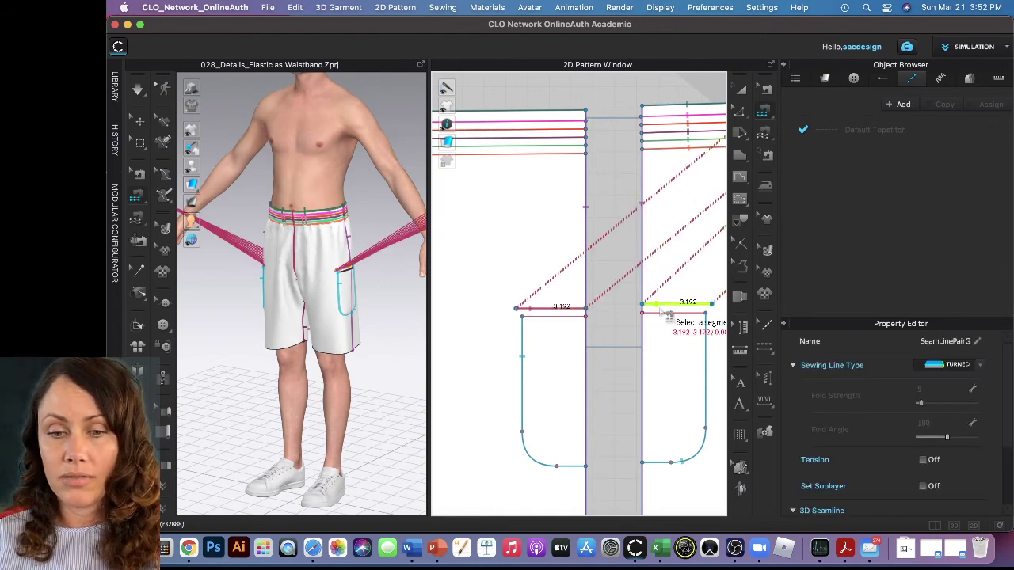
# Step: Zoom the views to check the new pocket bag seam lines
pyautogui.scroll(-5, 664, 316)
pyautogui.scroll(-5, 662, 315)
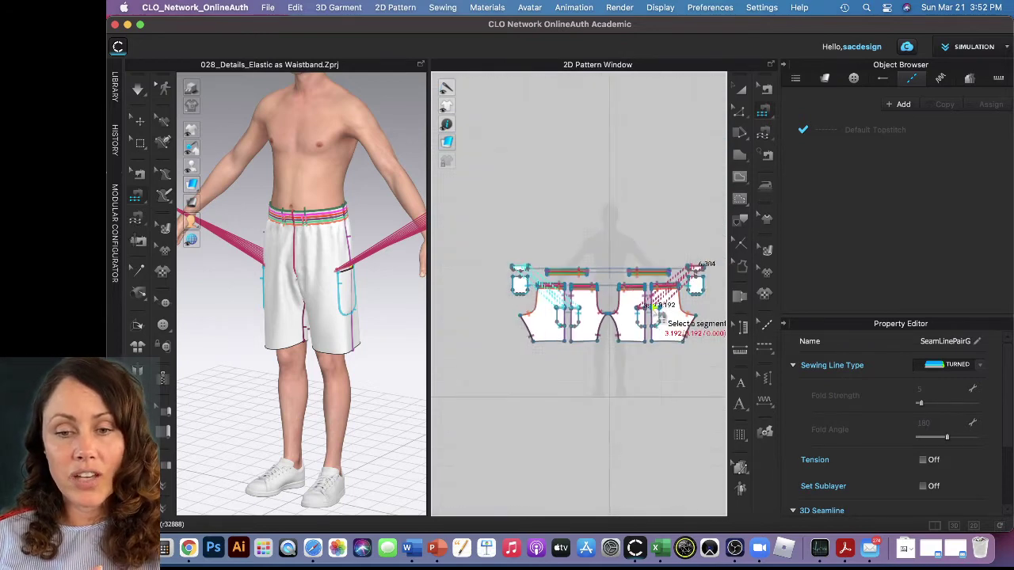
pyautogui.scroll(4, 646, 317)
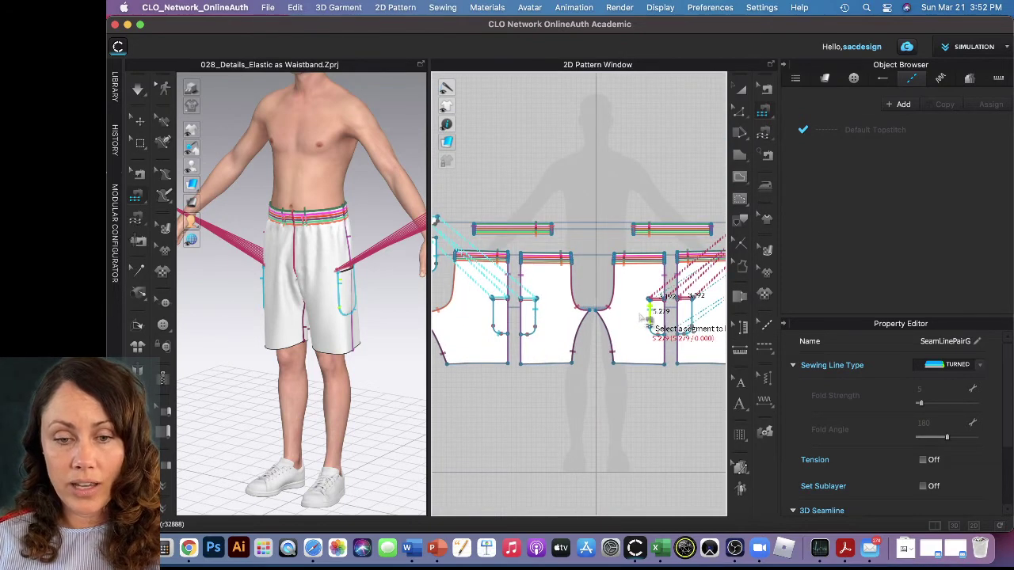
pyautogui.scroll(-1, 646, 317)
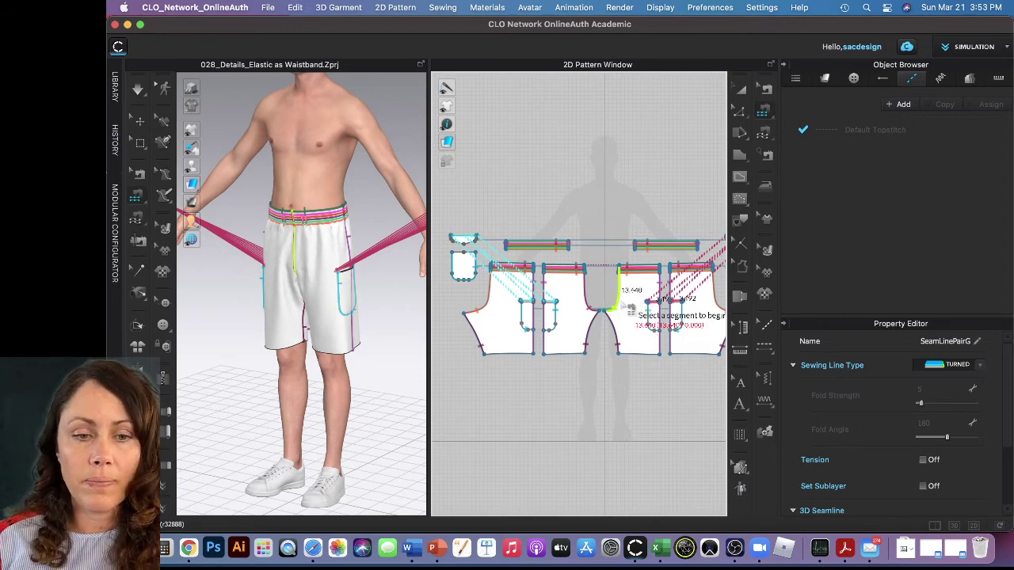
pyautogui.scroll(-4, 587, 293)
pyautogui.click(139, 289)
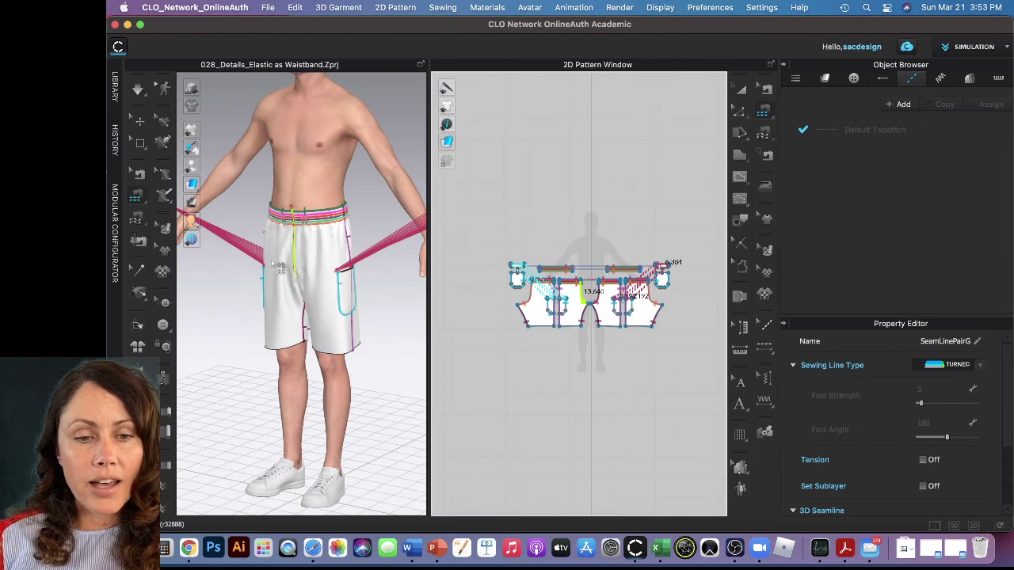
pyautogui.scroll(-5, 283, 259)
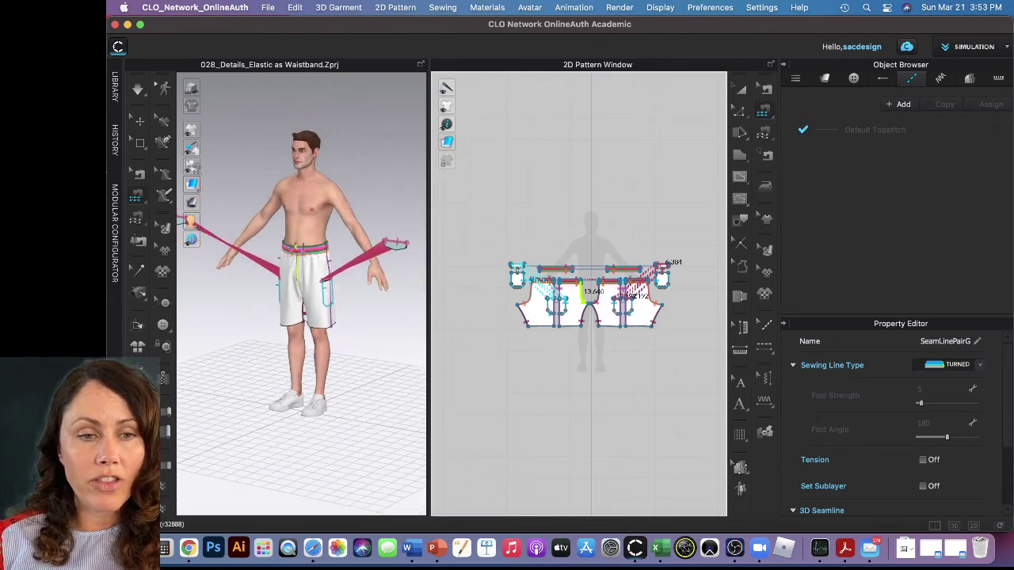
# Step: Unfreeze the first pocket bag and superimpose it under the shorts
pyautogui.click(139, 122)
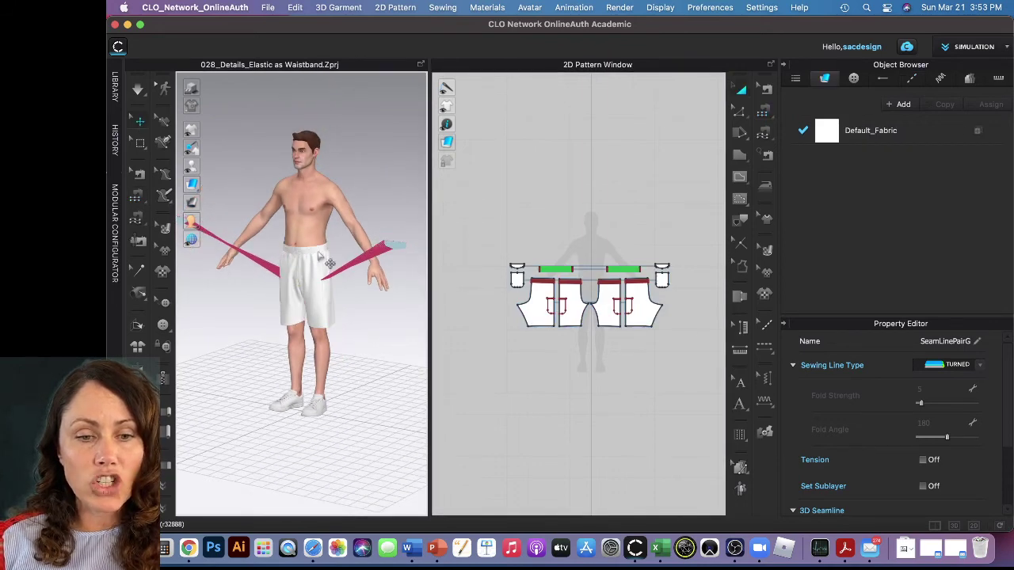
pyautogui.click(391, 251)
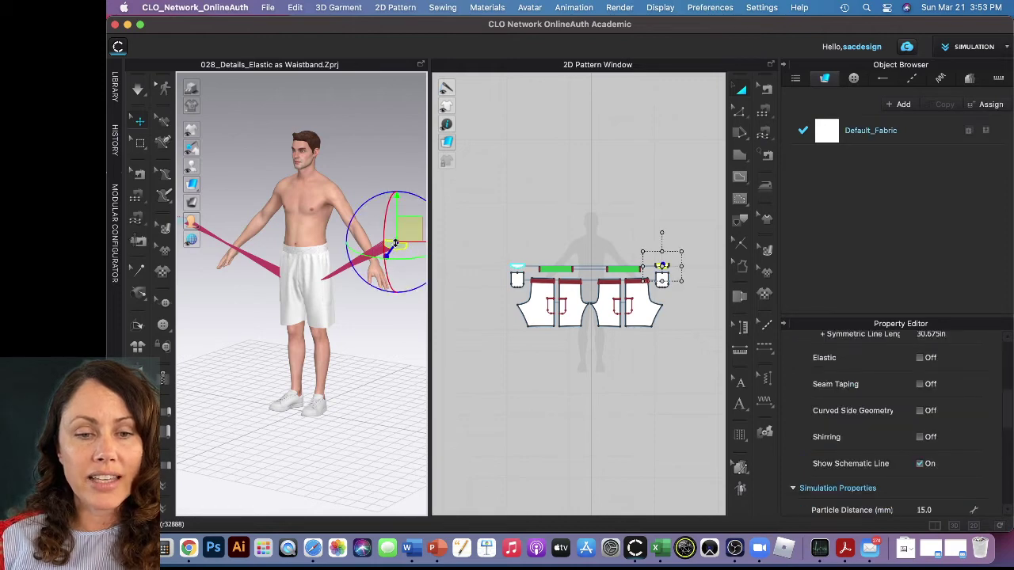
pyautogui.rightClick(396, 249)
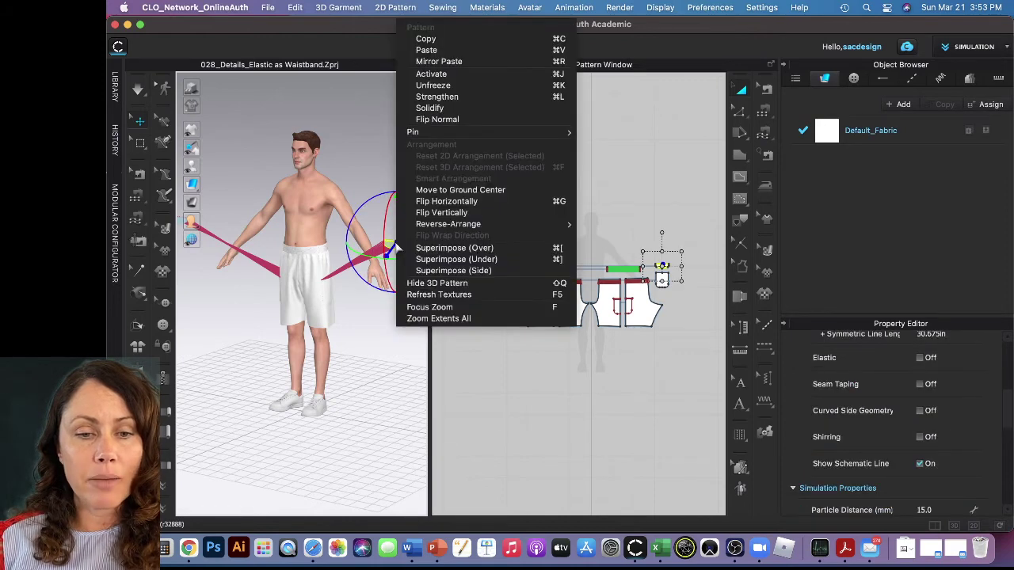
pyautogui.click(436, 89)
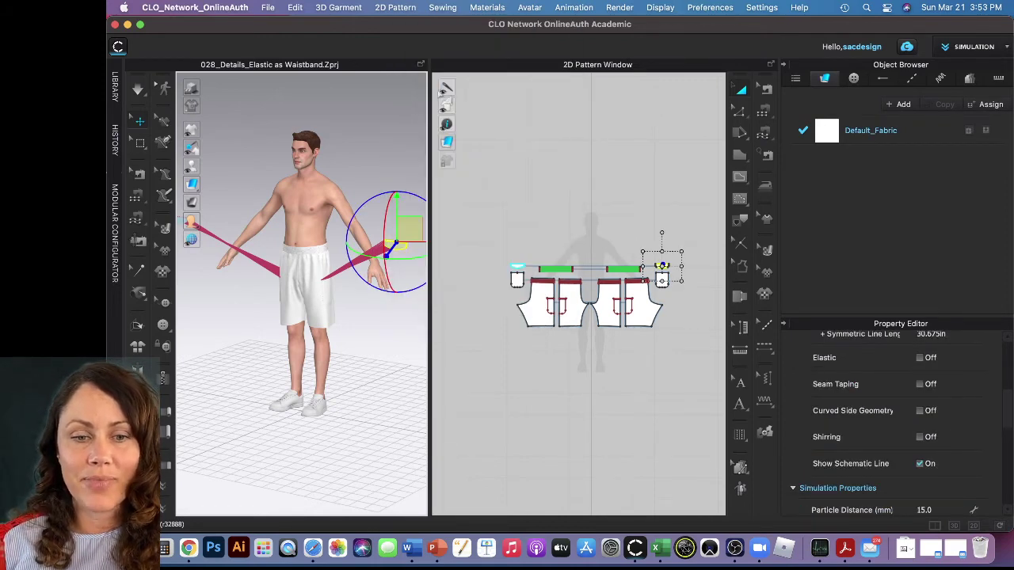
pyautogui.rightClick(391, 243)
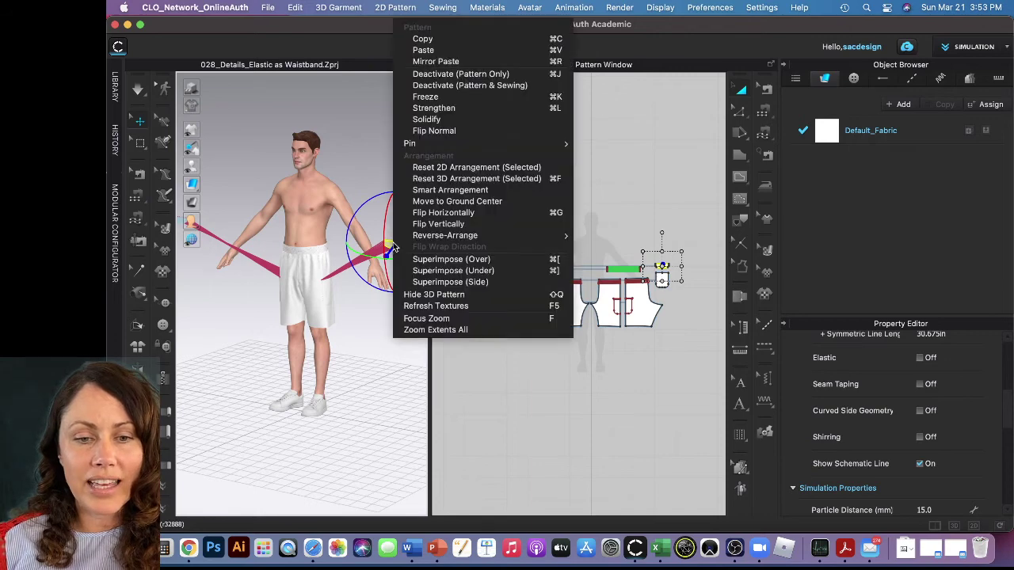
pyautogui.click(458, 263)
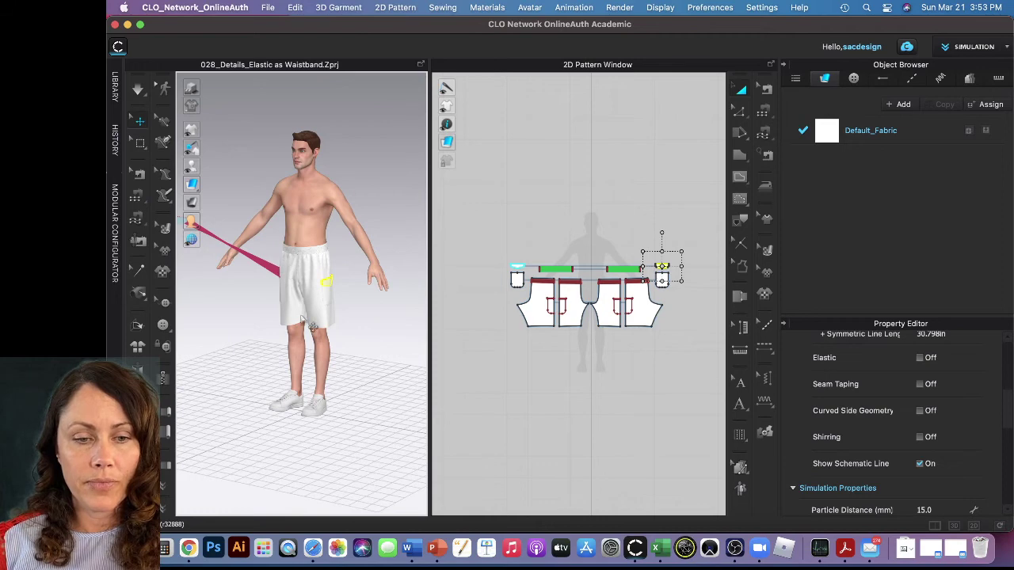
# Step: Unfreeze the other pocket bag and superimpose it under the shorts
pyautogui.scroll(5, 323, 313)
pyautogui.scroll(3, 363, 327)
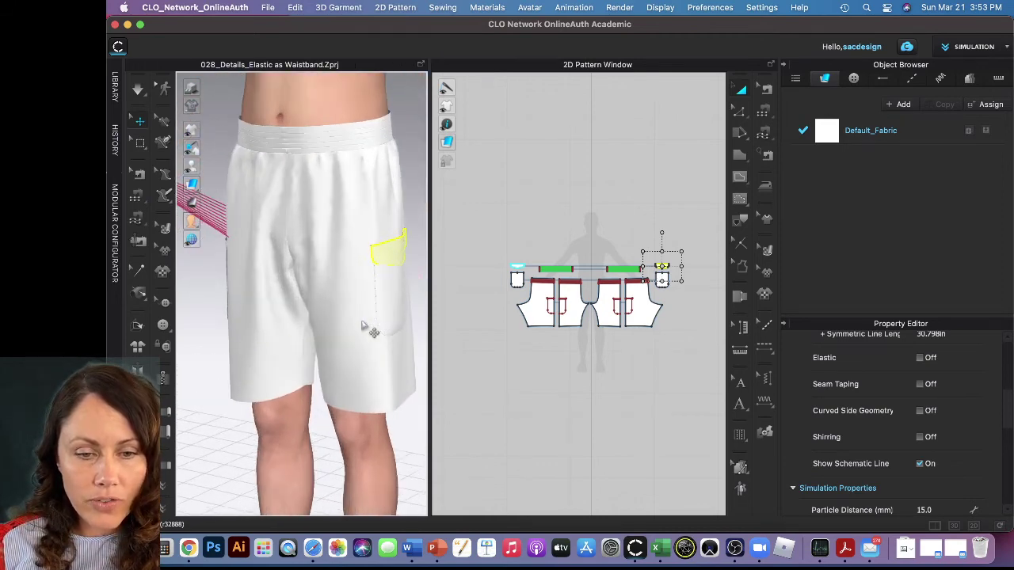
pyautogui.moveTo(273, 274); pyautogui.dragTo(296, 280, button='right')
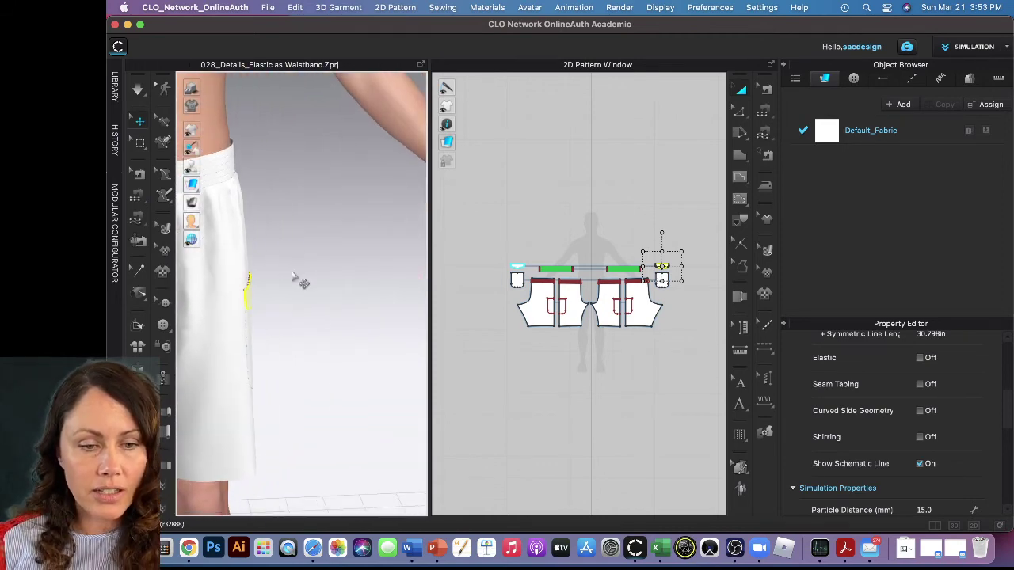
pyautogui.moveTo(261, 280); pyautogui.dragTo(393, 284, button='middle')
pyautogui.moveTo(393, 283); pyautogui.dragTo(413, 331, button='right')
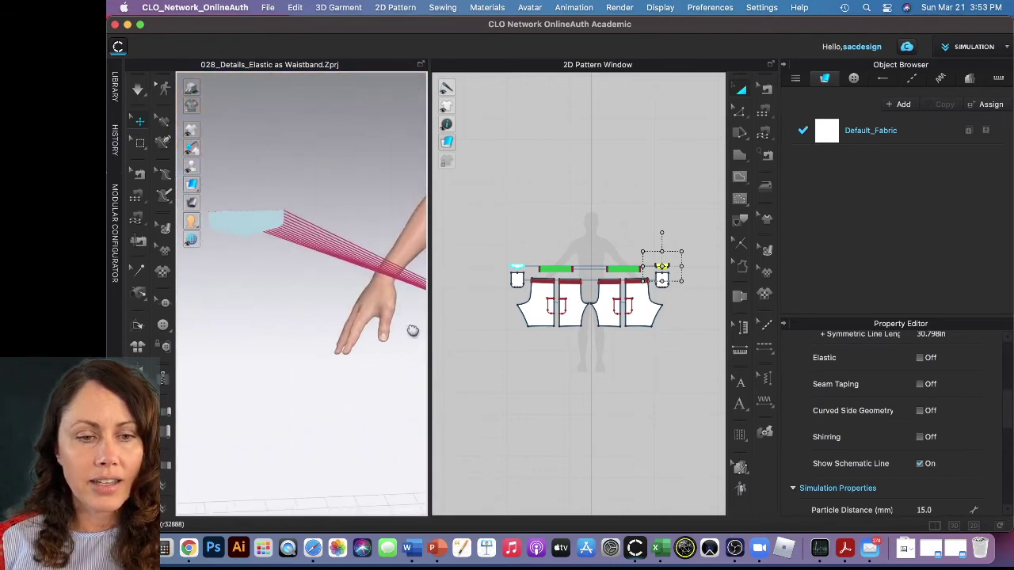
pyautogui.click(256, 226)
pyautogui.rightClick(255, 228)
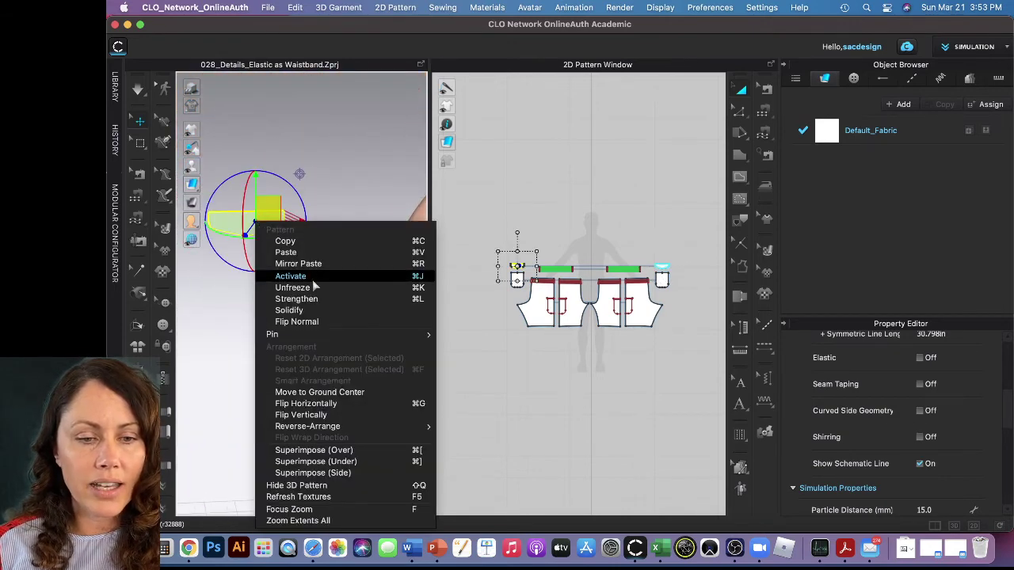
pyautogui.click(268, 260)
pyautogui.rightClick(238, 226)
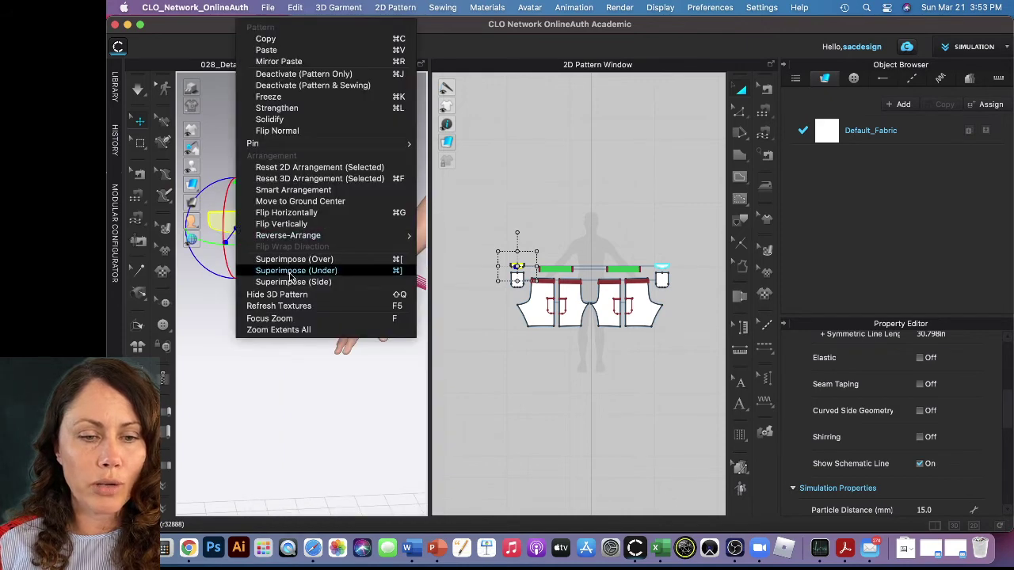
pyautogui.click(291, 262)
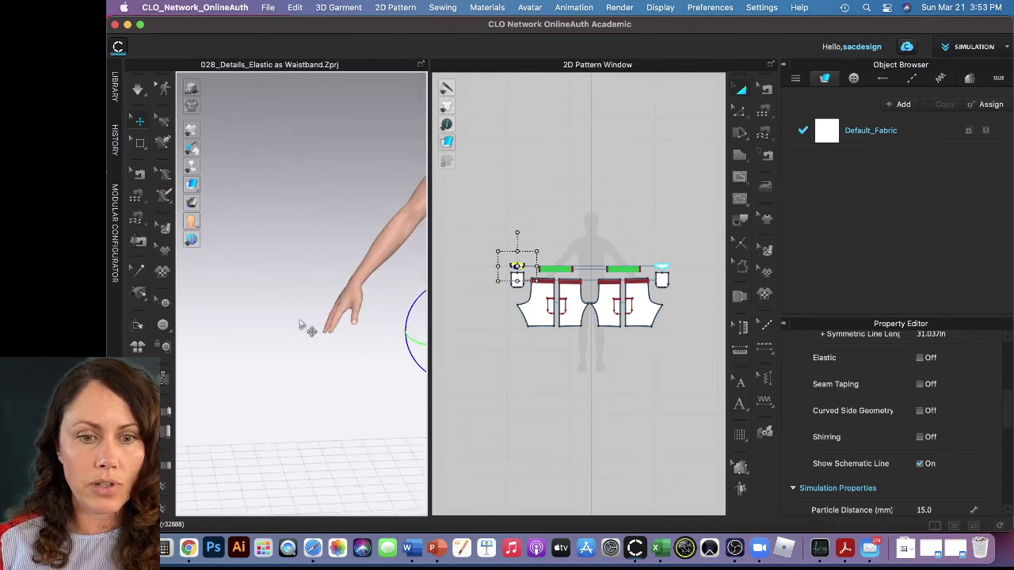
# Step: Return to a front view, clear the selection, and widen the 3D window
pyautogui.press('2')
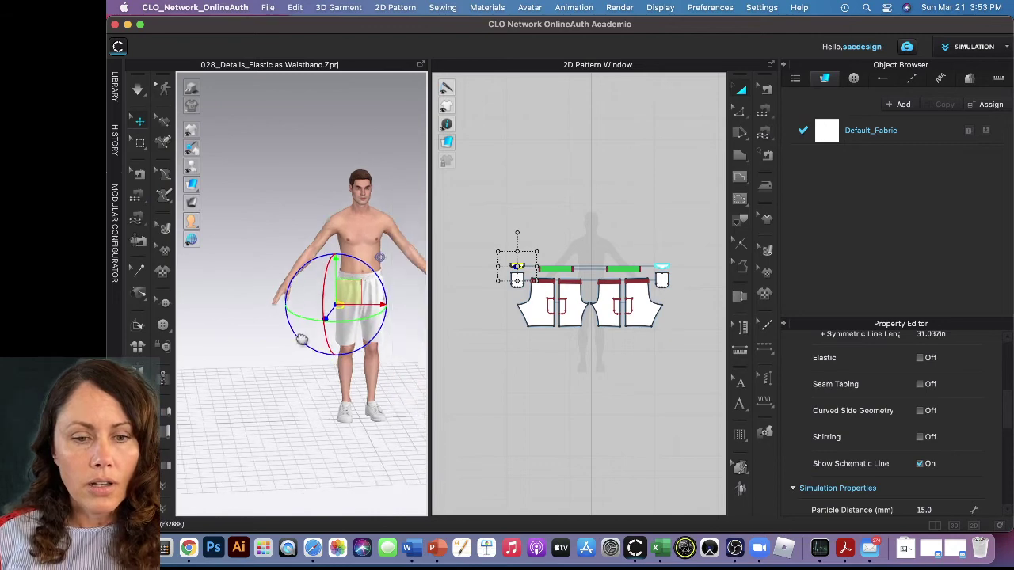
pyautogui.scroll(5, 325, 307)
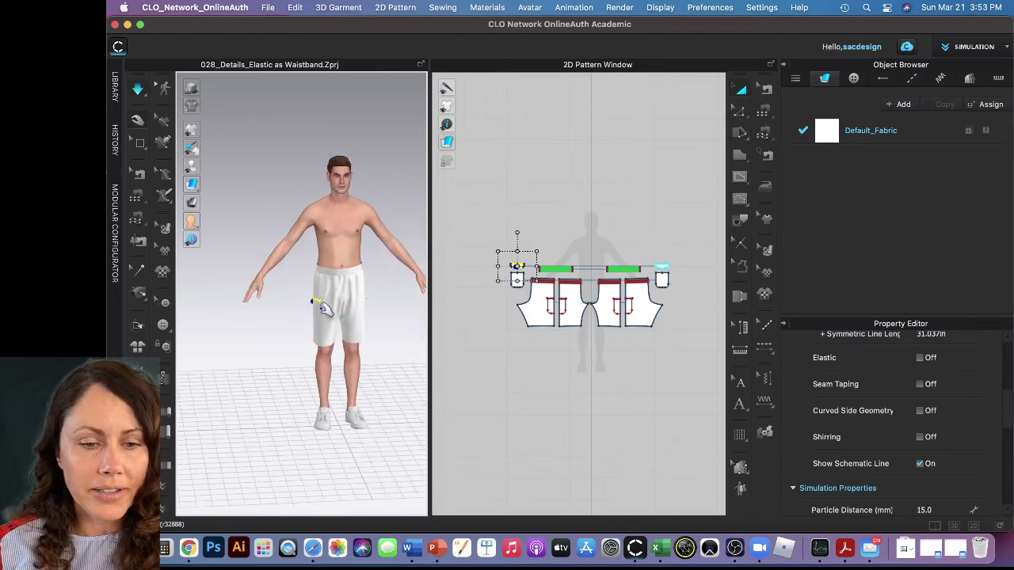
pyautogui.scroll(3, 325, 308)
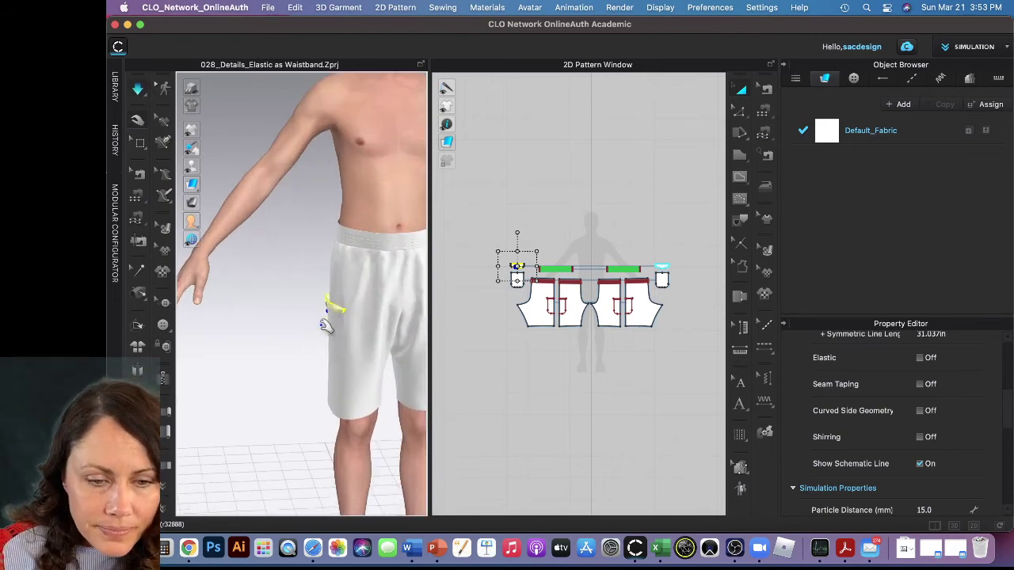
pyautogui.click(292, 377)
pyautogui.moveTo(341, 330); pyautogui.dragTo(342, 321, button='right')
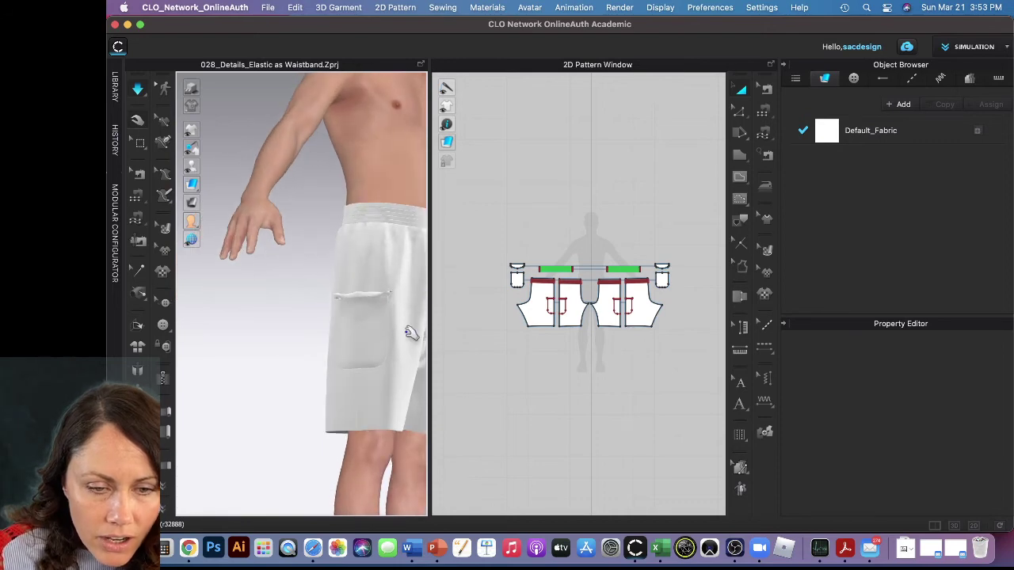
pyautogui.moveTo(431, 331); pyautogui.dragTo(430, 332)
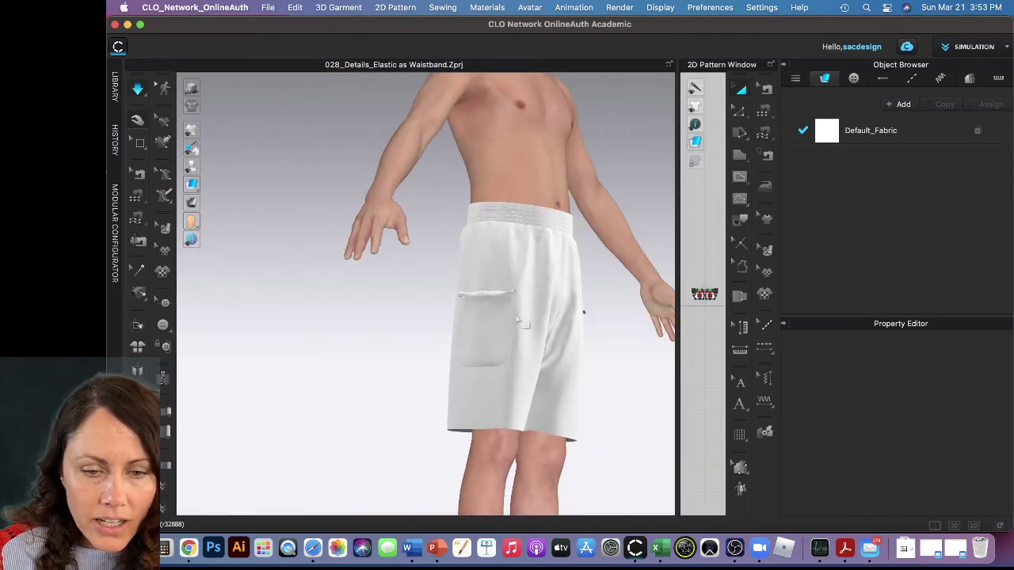
pyautogui.moveTo(493, 308); pyautogui.dragTo(485, 333, button='right')
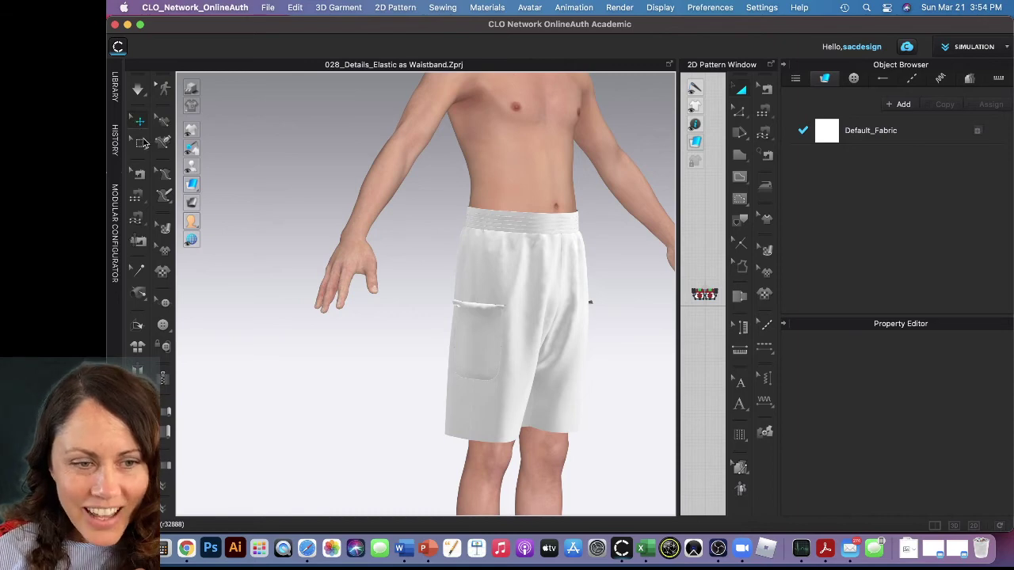
# Step: Superimpose the side pocket bag over the shorts and orbit to inspect it
pyautogui.click(140, 124)
pyautogui.click(496, 346)
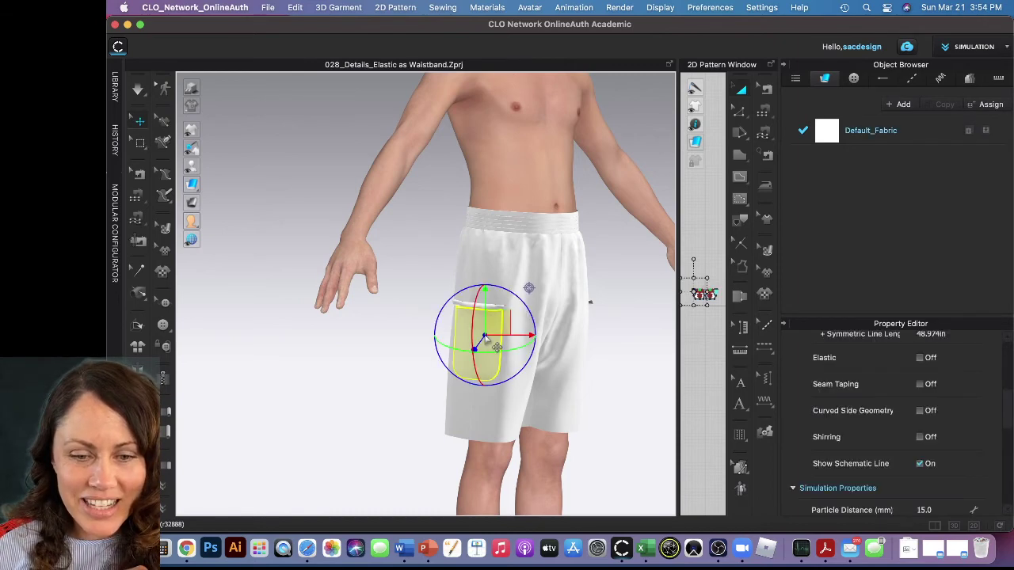
pyautogui.rightClick(491, 330)
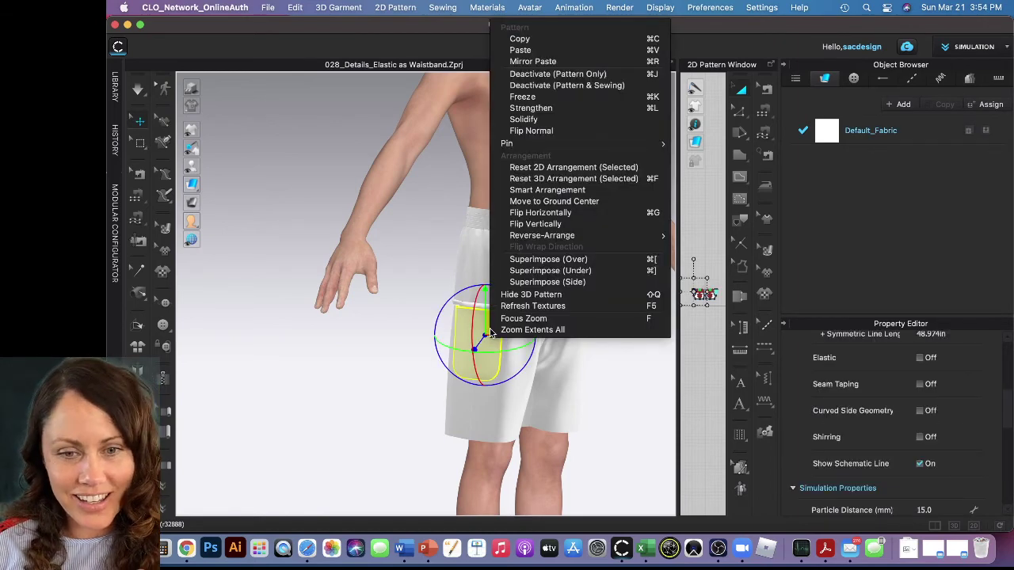
pyautogui.click(525, 262)
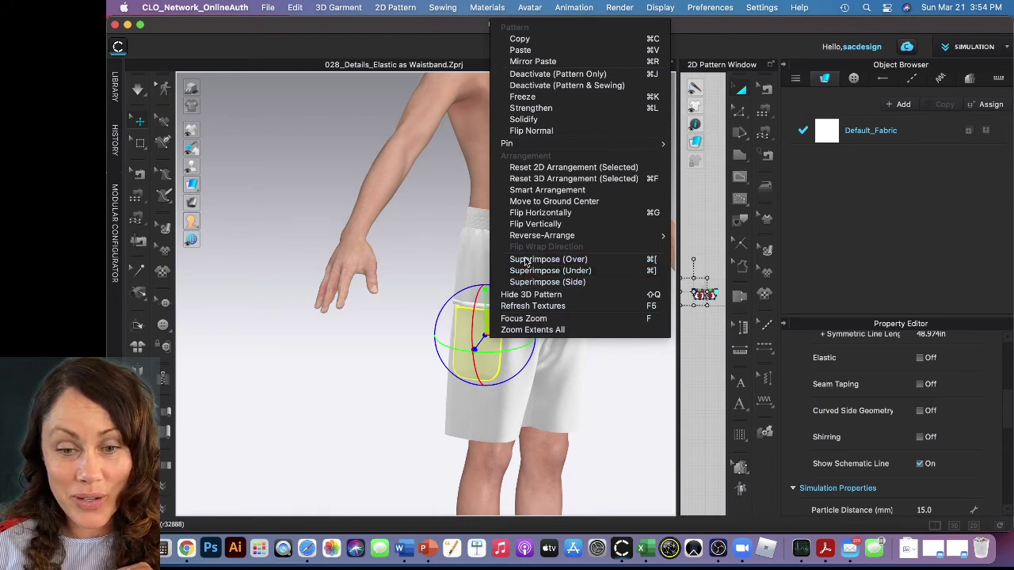
pyautogui.press('q')
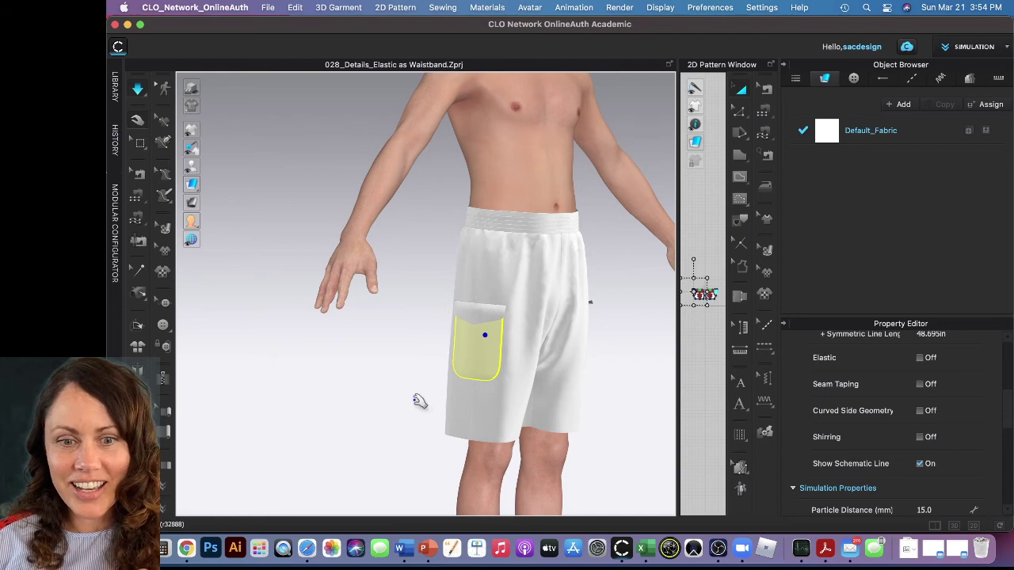
pyautogui.moveTo(404, 385); pyautogui.dragTo(357, 385, button='right')
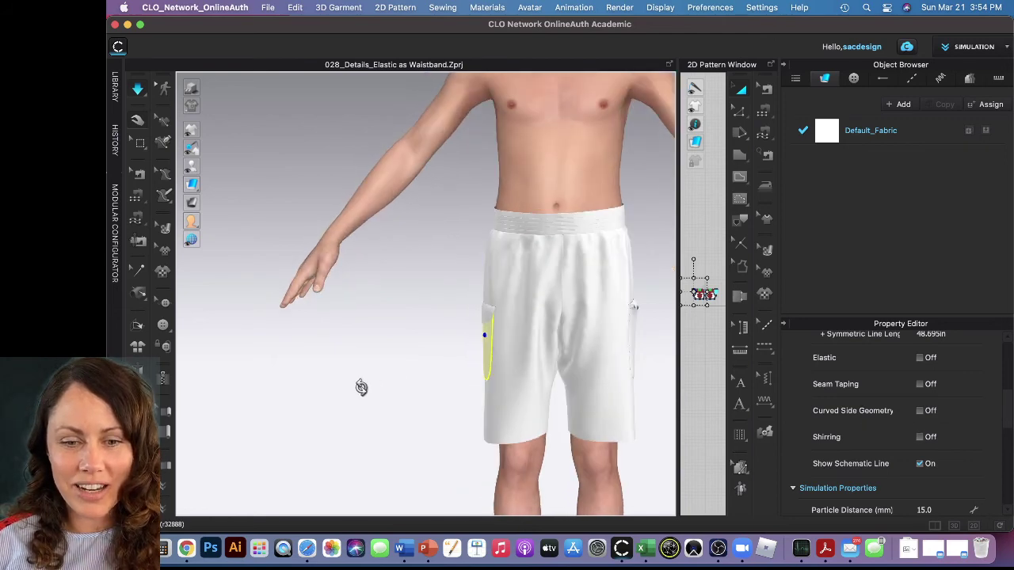
pyautogui.moveTo(351, 338); pyautogui.dragTo(475, 331, button='right')
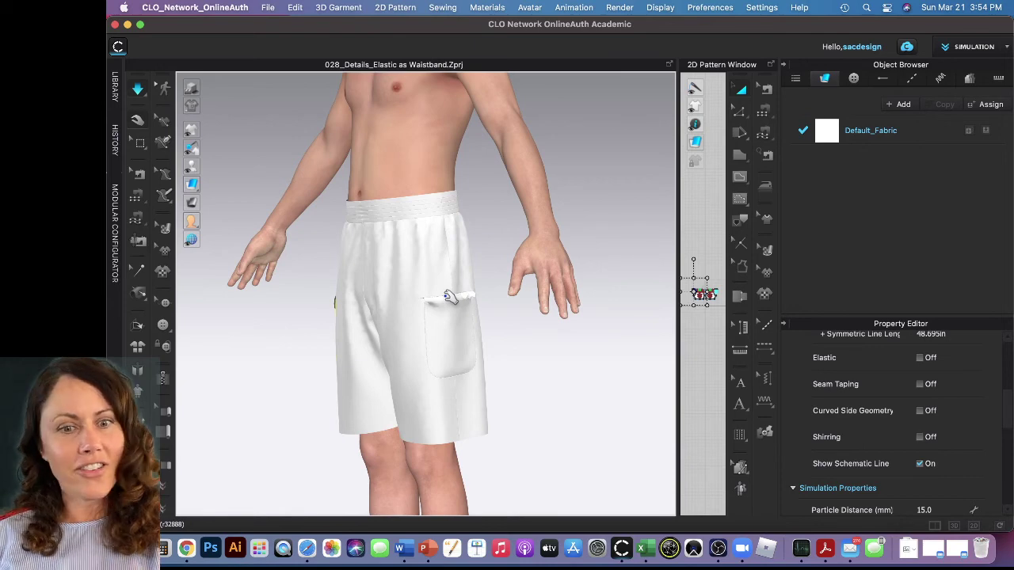
# Step: Superimpose the pocket over the shorts again and run the simulation to settle it
pyautogui.click(454, 355)
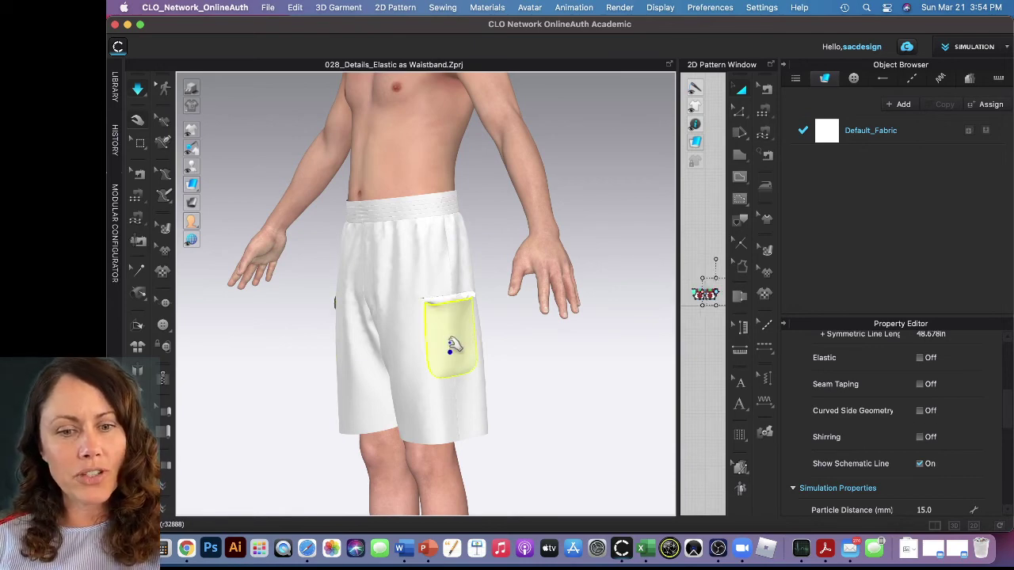
pyautogui.moveTo(452, 355); pyautogui.dragTo(446, 342, button='right')
pyautogui.press('w')
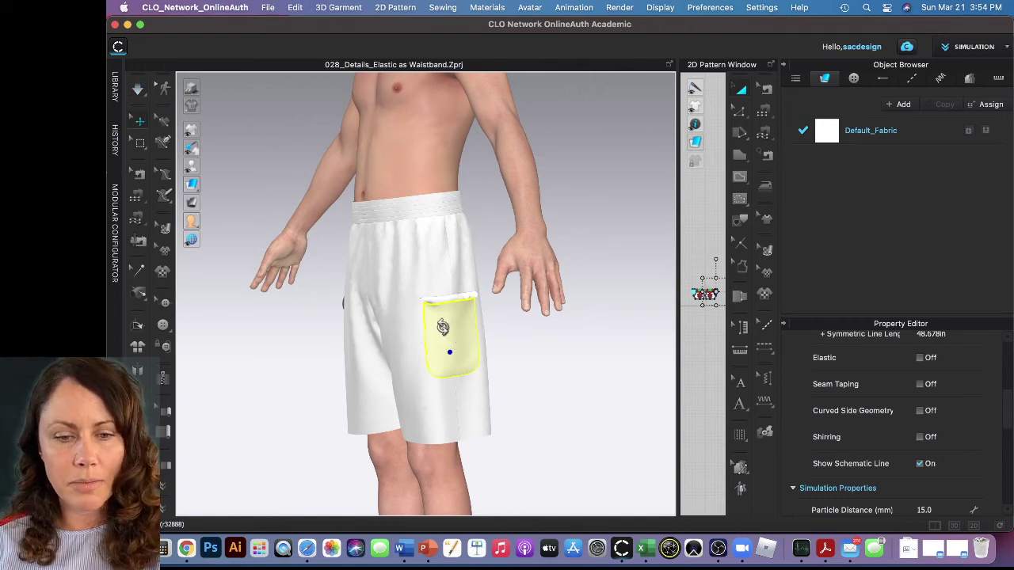
pyautogui.rightClick(445, 330)
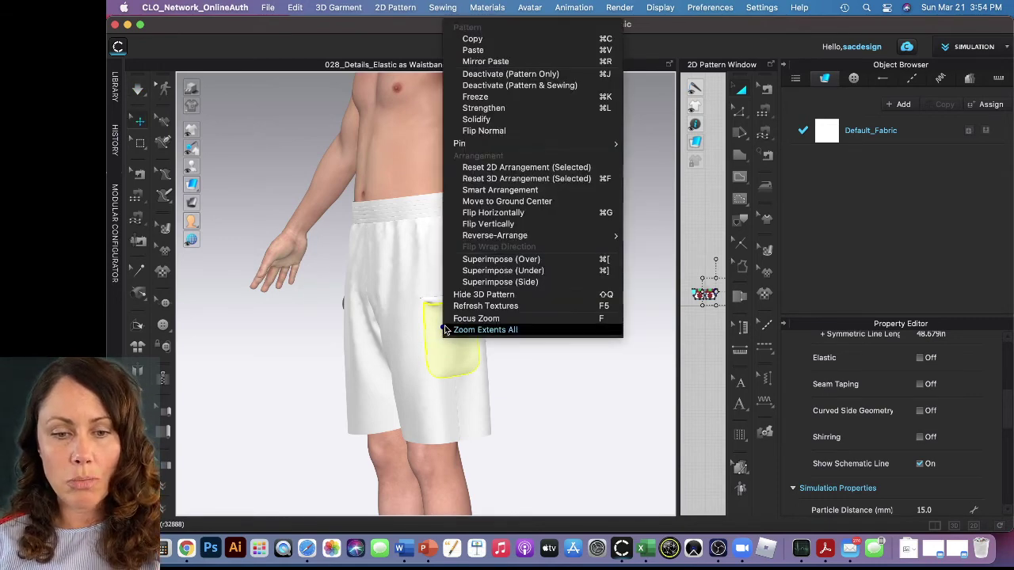
pyautogui.click(505, 259)
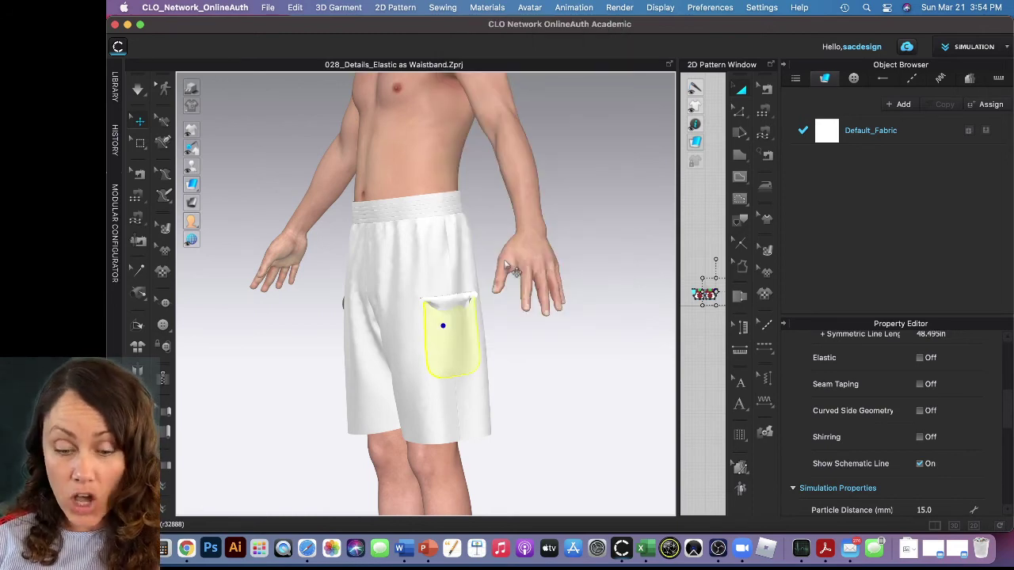
pyautogui.press('space')
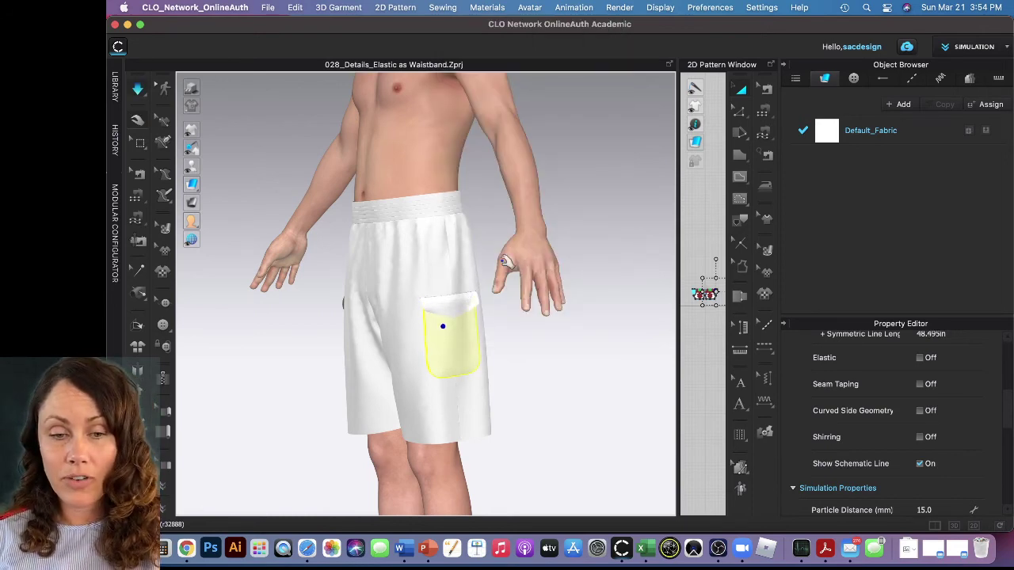
pyautogui.moveTo(541, 373); pyautogui.dragTo(568, 385, button='right')
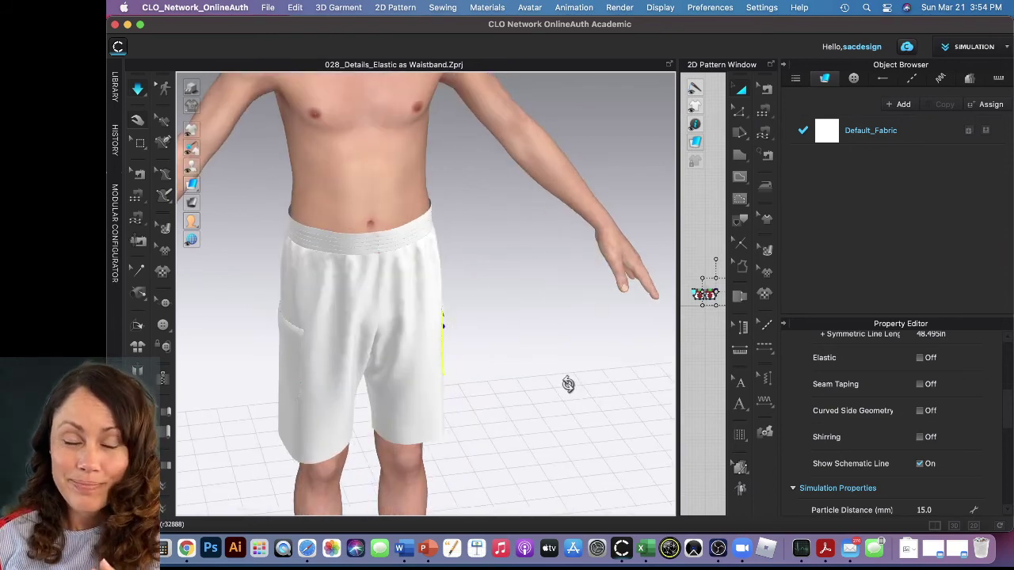
# Step: Deselect the pocket, zoom in on the waistband, and widen the 2D Pattern Window
pyautogui.click(520, 356)
pyautogui.scroll(-3, 475, 344)
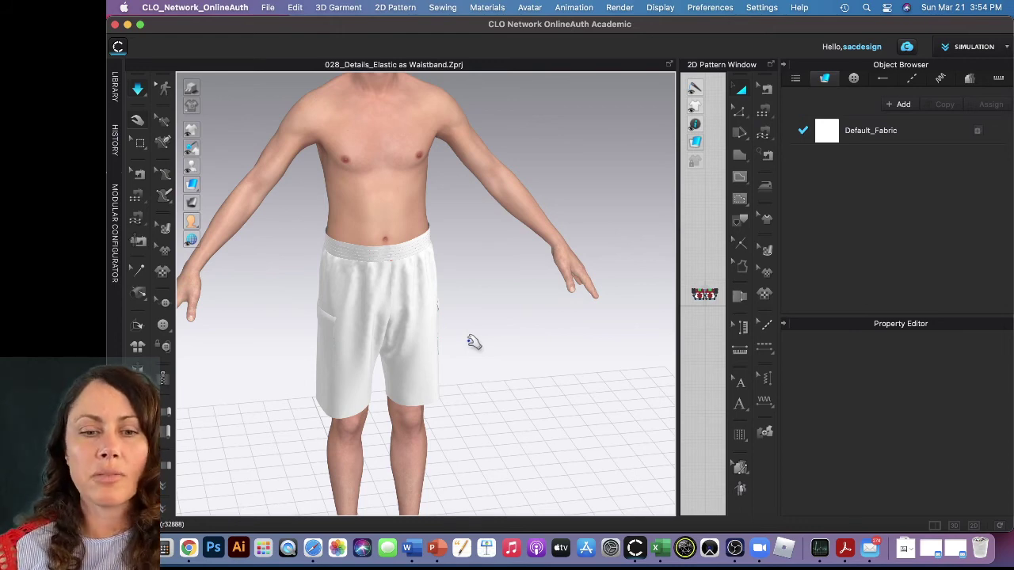
pyautogui.moveTo(452, 324); pyautogui.dragTo(455, 315, button='right')
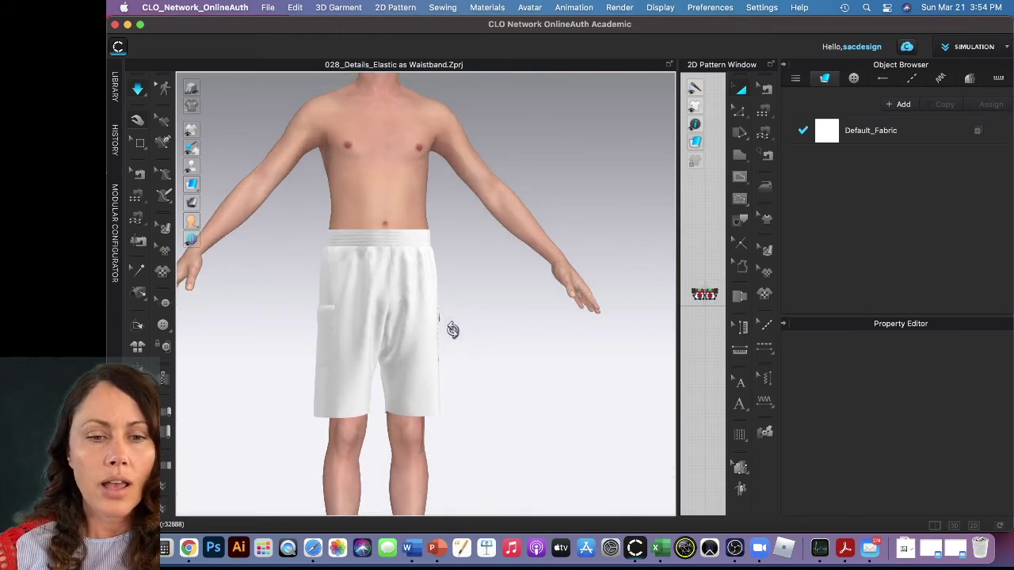
pyautogui.scroll(5, 373, 226)
pyautogui.scroll(3, 377, 227)
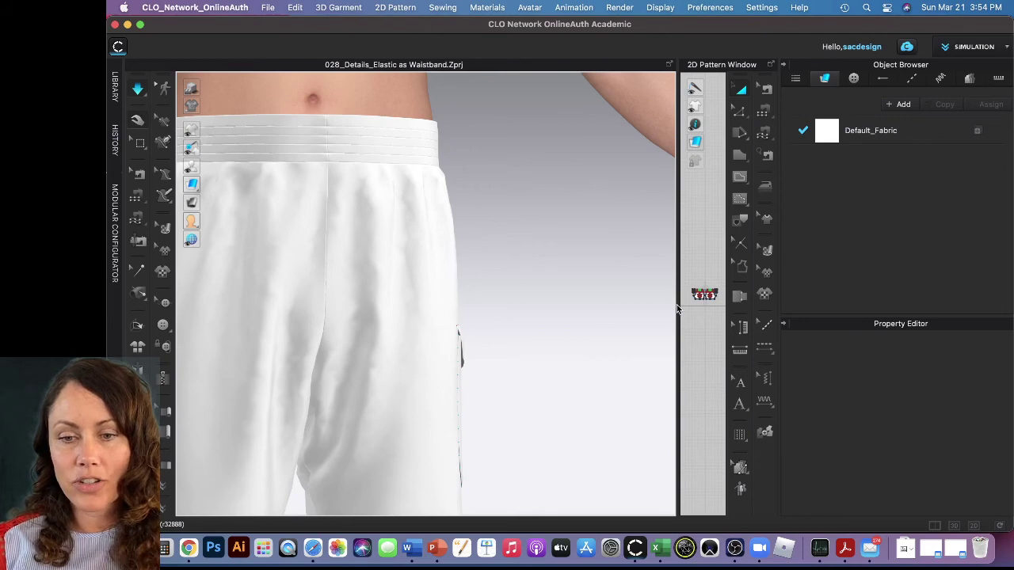
pyautogui.moveTo(676, 305); pyautogui.dragTo(350, 305)
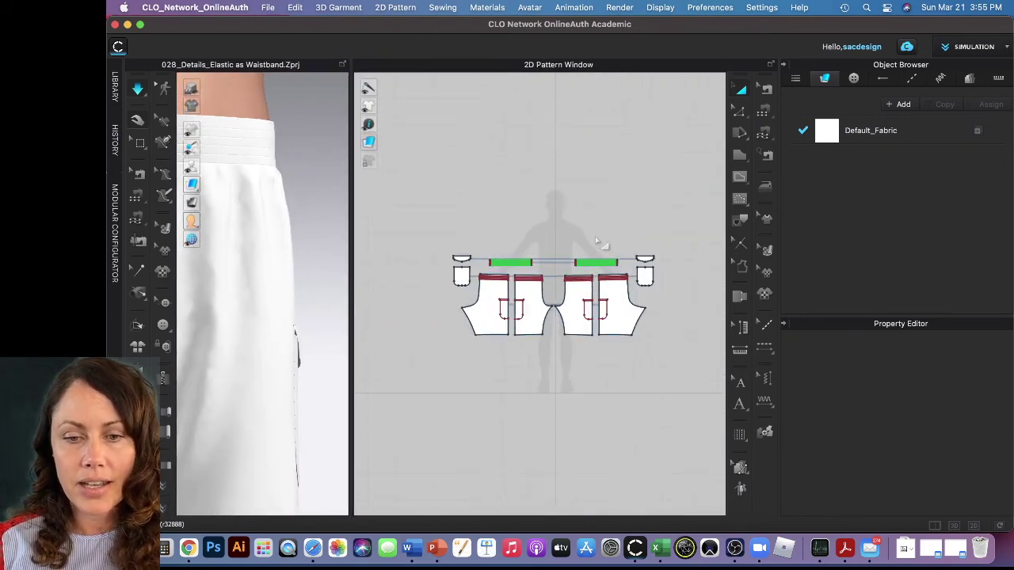
# Step: Apply puckering to the five waistband lines on the left front piece
pyautogui.scroll(5, 596, 244)
pyautogui.moveTo(485, 352); pyautogui.dragTo(500, 158, button='right')
pyautogui.click(638, 246)
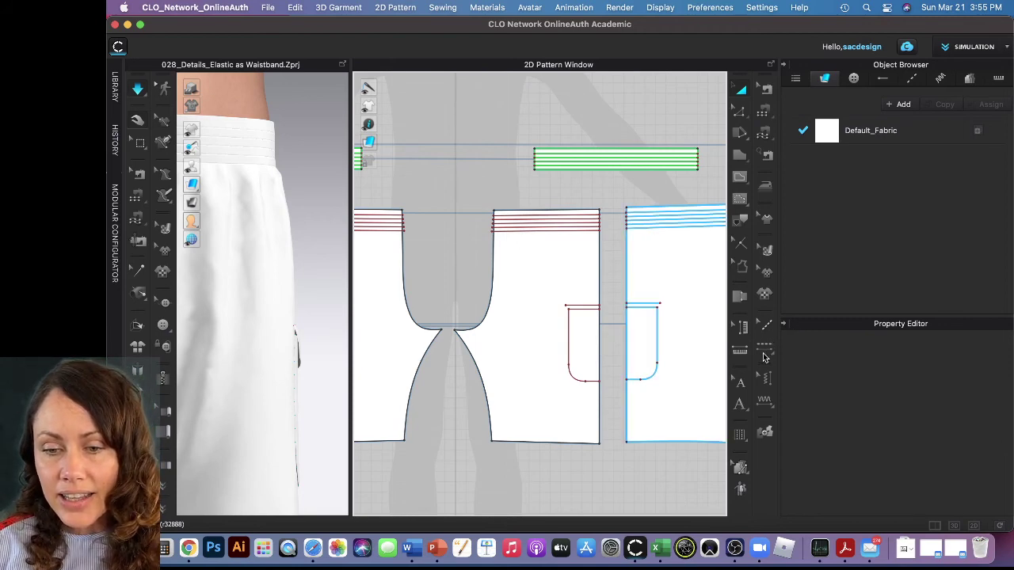
pyautogui.click(766, 402)
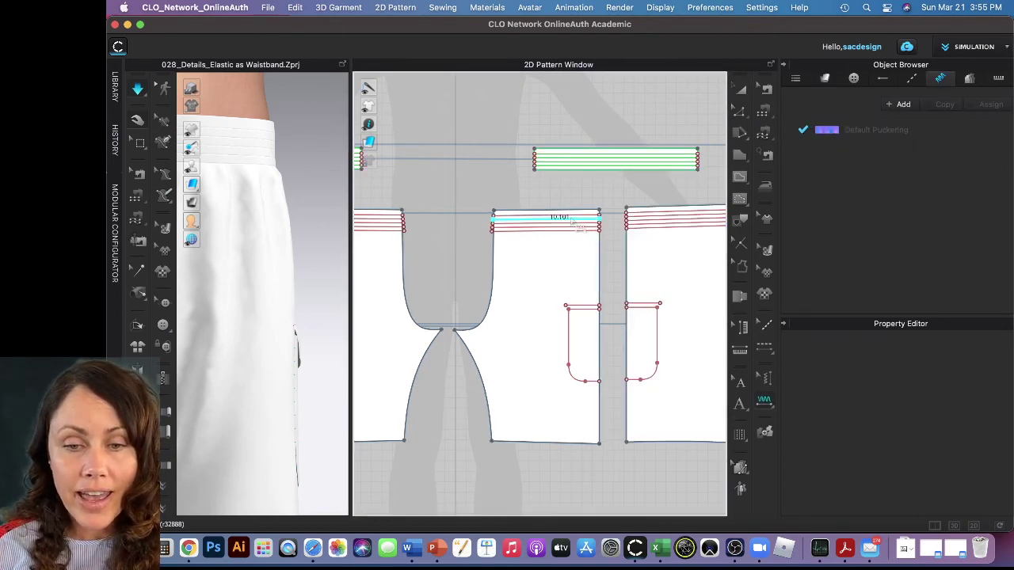
pyautogui.scroll(5, 574, 224)
pyautogui.scroll(2, 574, 224)
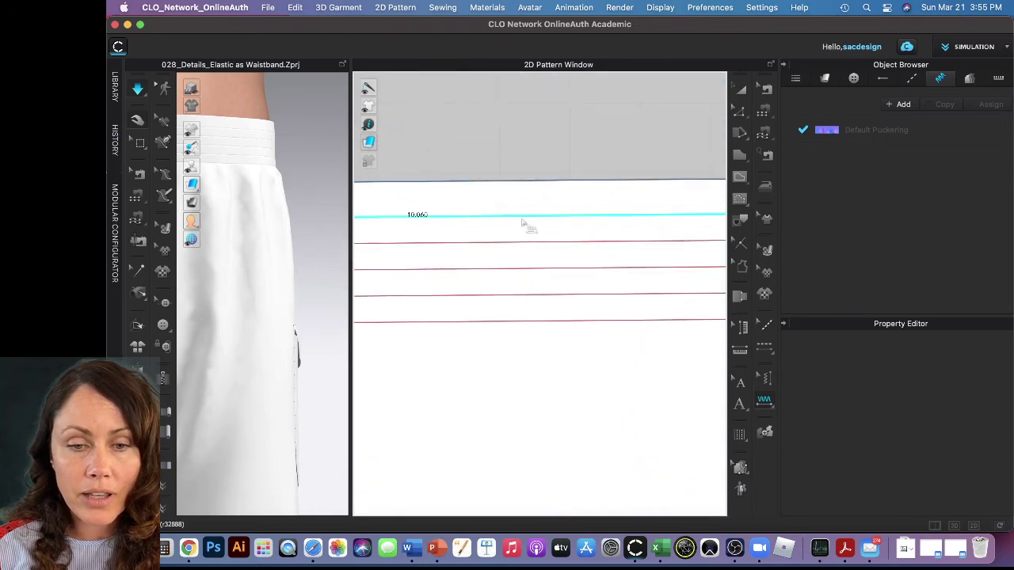
pyautogui.click(522, 222)
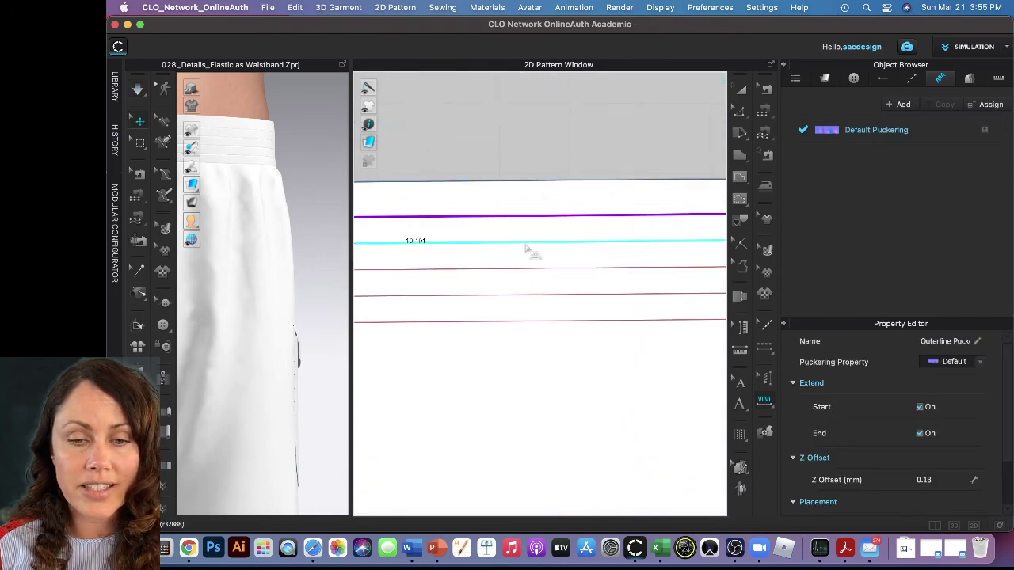
pyautogui.click(525, 247)
pyautogui.click(527, 271)
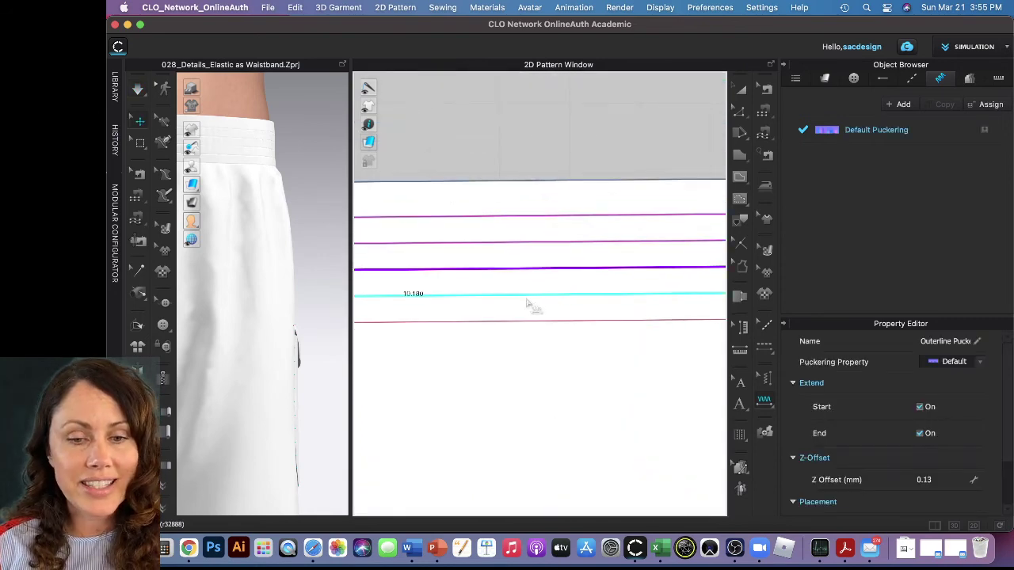
pyautogui.click(530, 297)
pyautogui.click(529, 322)
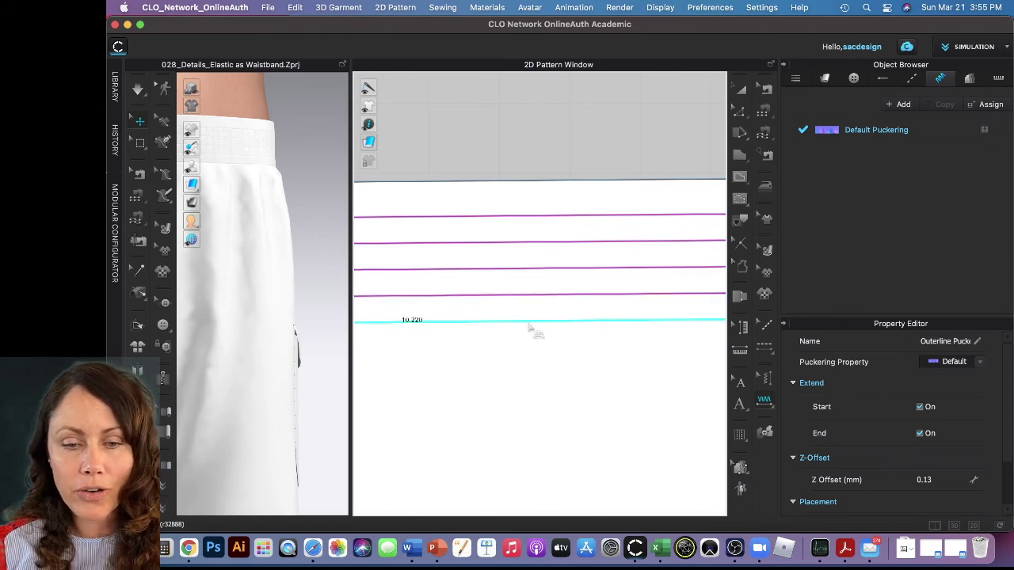
# Step: Apply puckering to the four waistband lines on the right piece
pyautogui.scroll(-4, 526, 389)
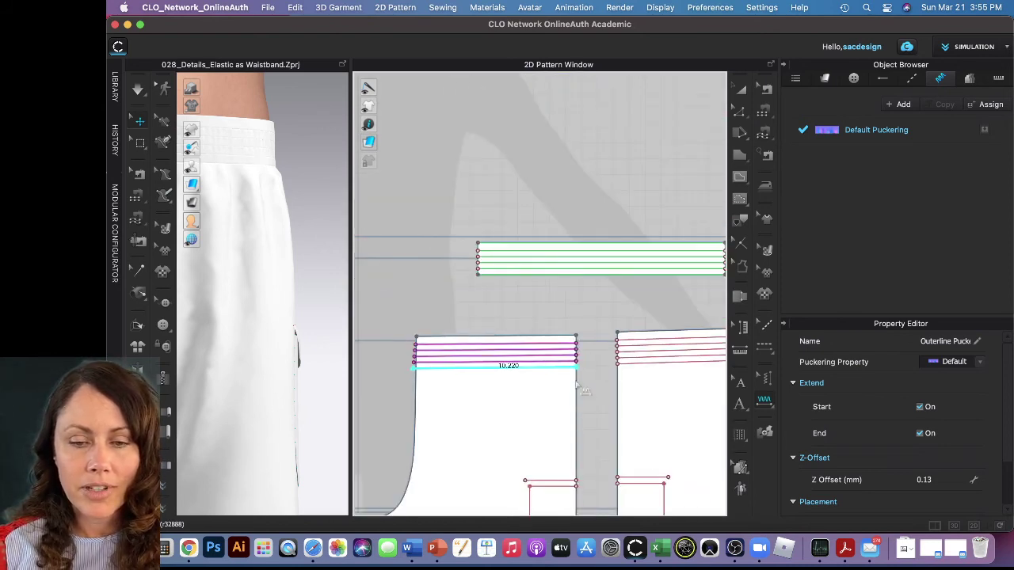
pyautogui.click(650, 342)
pyautogui.click(658, 356)
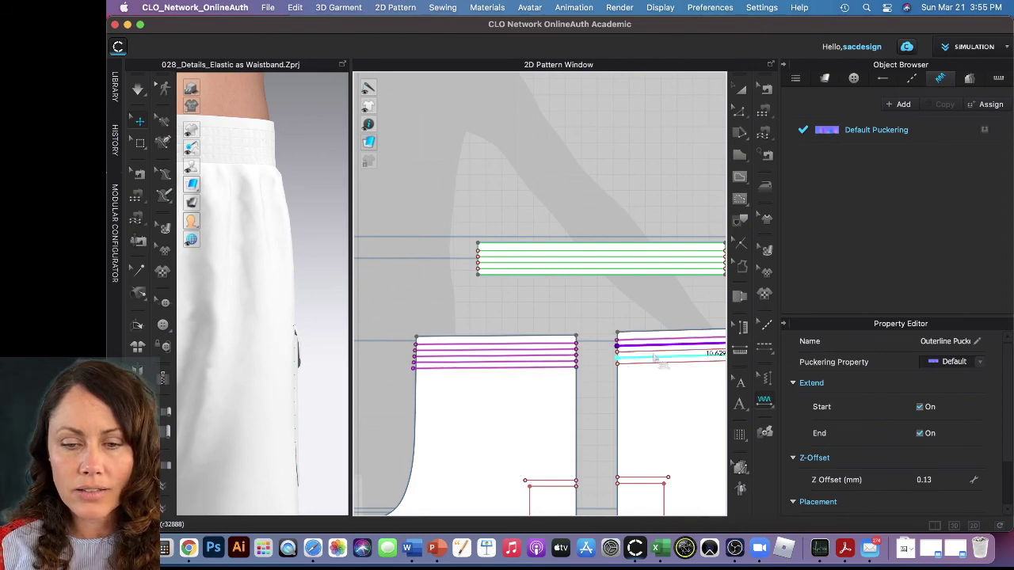
pyautogui.click(658, 361)
pyautogui.click(658, 367)
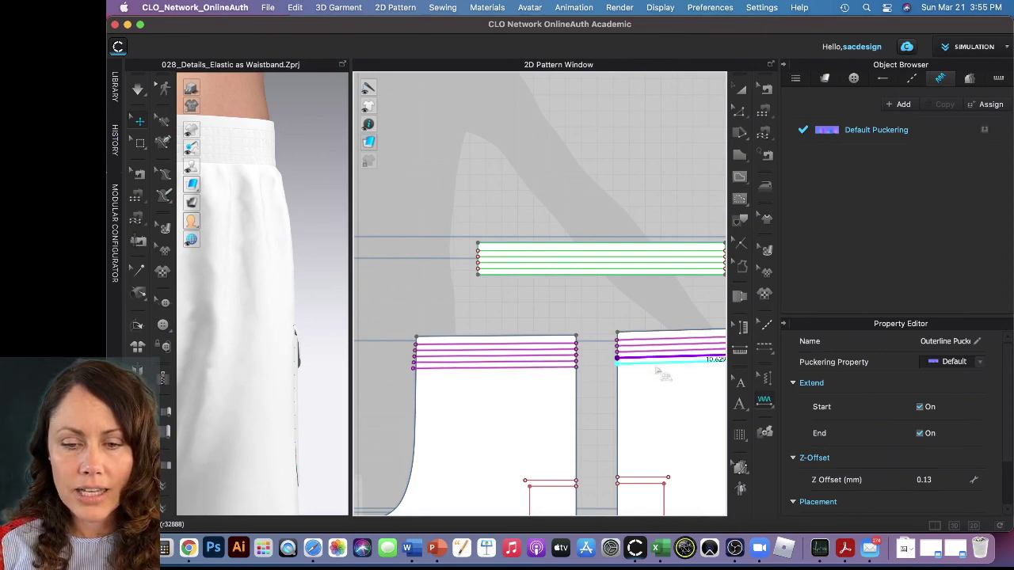
pyautogui.scroll(-5, 548, 380)
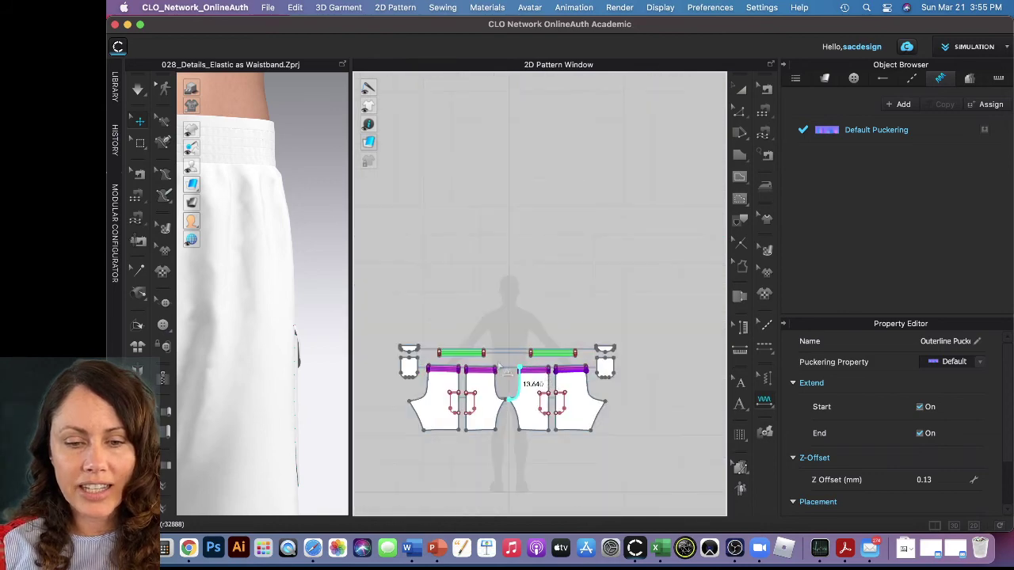
# Step: Widen the 3D window, pucker the left waistband piece's line, and orbit to the pocket side
pyautogui.scroll(3, 452, 333)
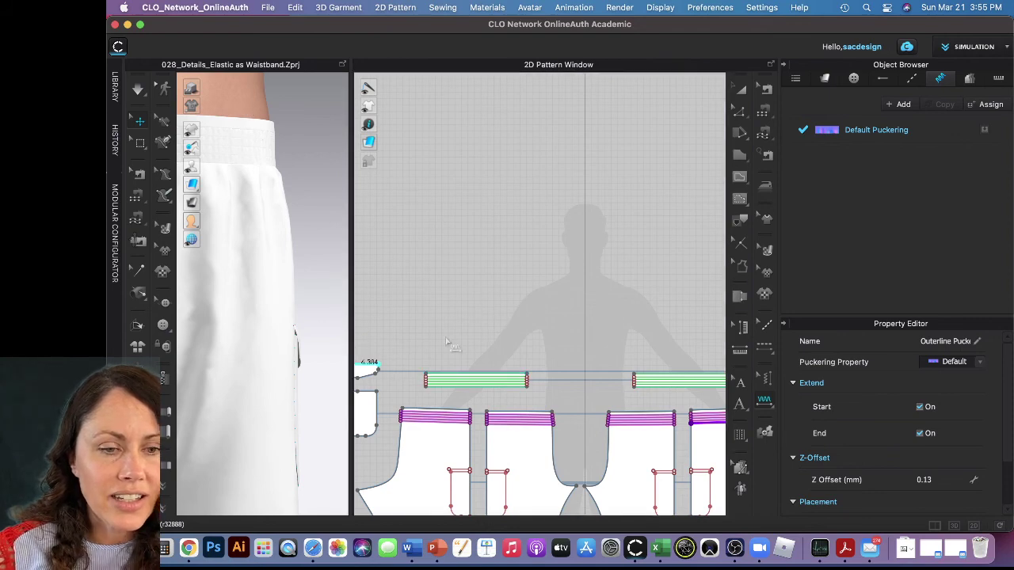
pyautogui.moveTo(351, 340); pyautogui.dragTo(594, 336)
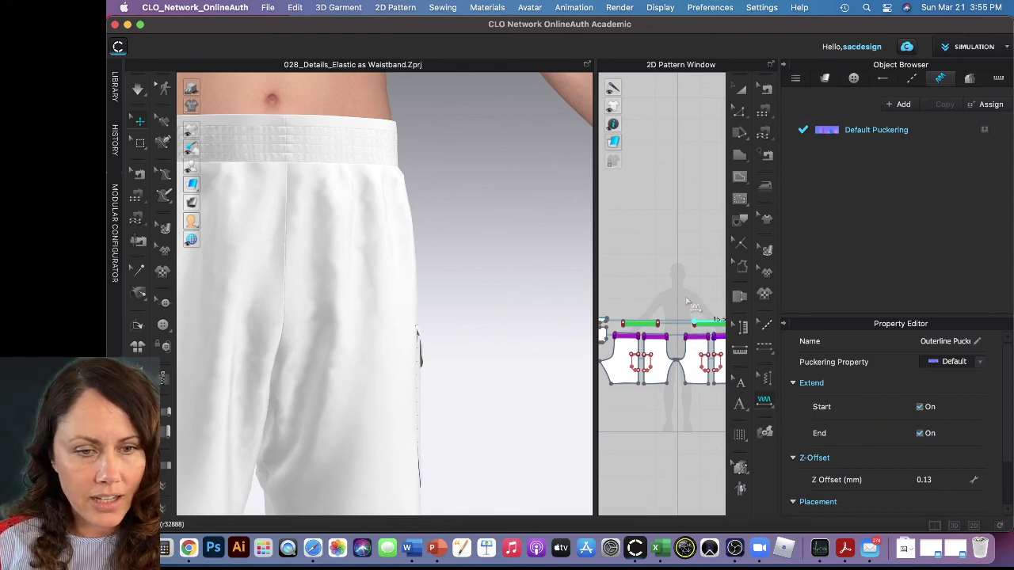
pyautogui.scroll(-2, 688, 302)
pyautogui.scroll(5, 681, 364)
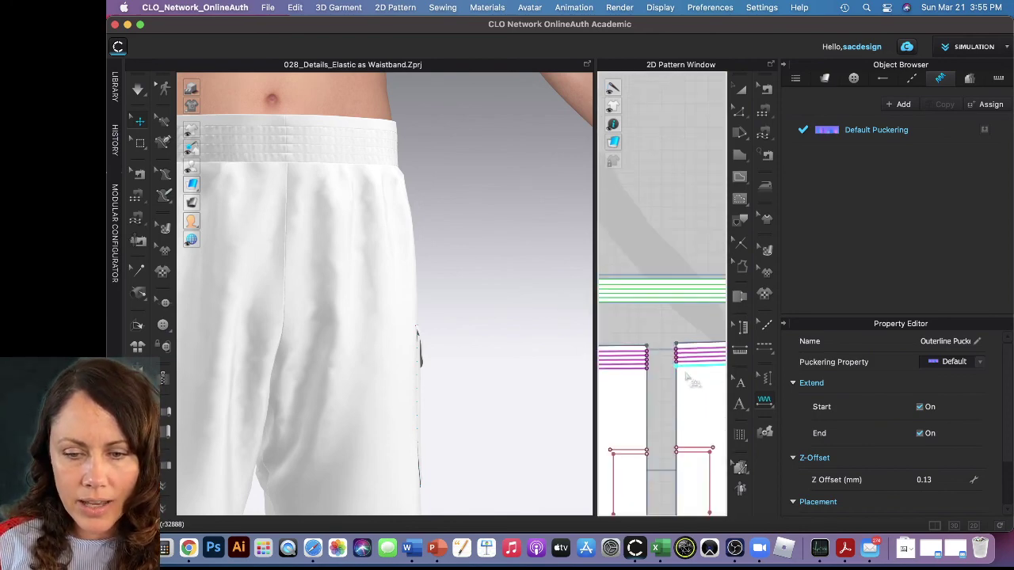
pyautogui.click(643, 354)
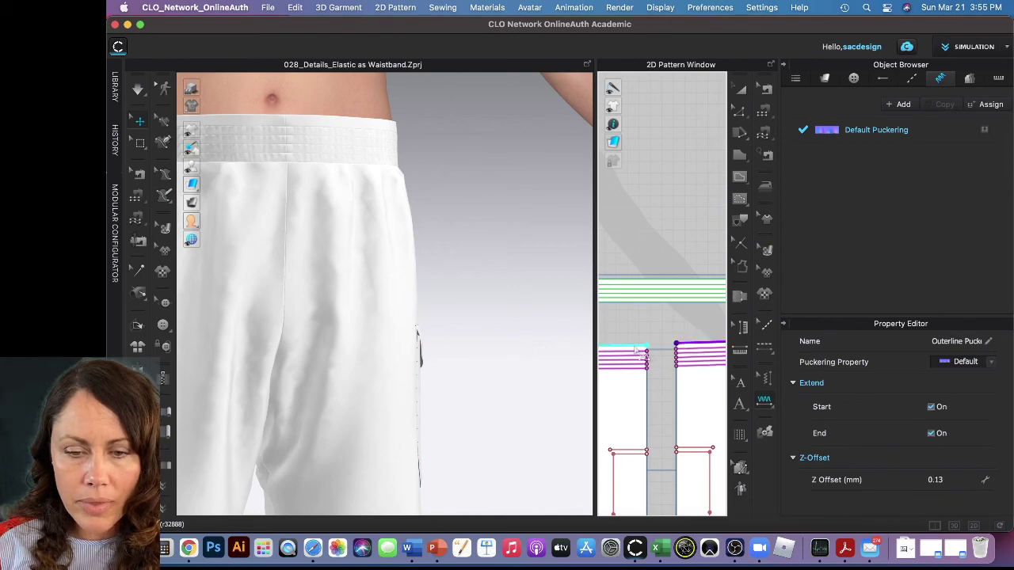
pyautogui.moveTo(470, 256); pyautogui.dragTo(467, 258, button='right')
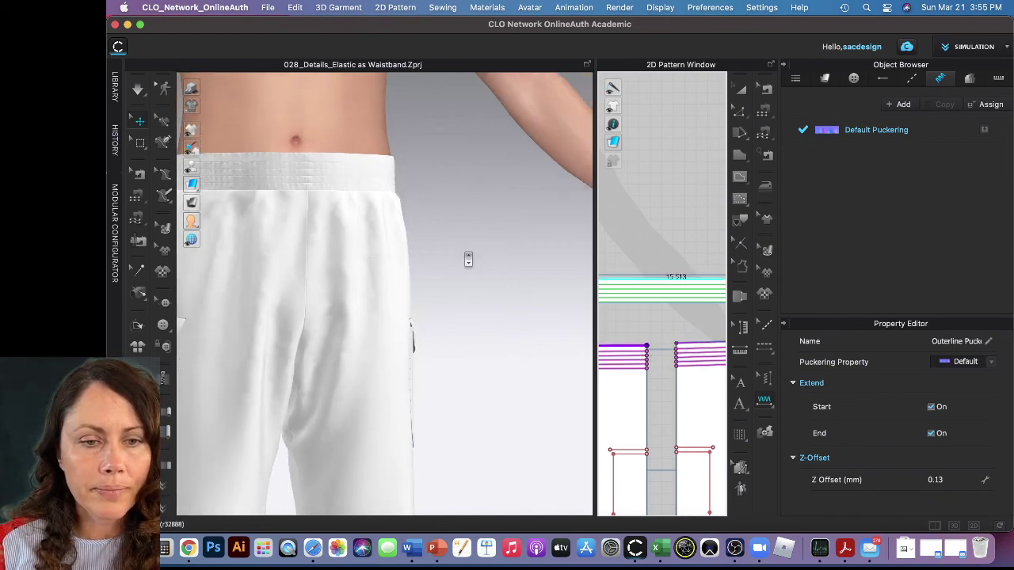
pyautogui.moveTo(267, 214); pyautogui.dragTo(221, 218, button='right')
pyautogui.scroll(-5, 284, 255)
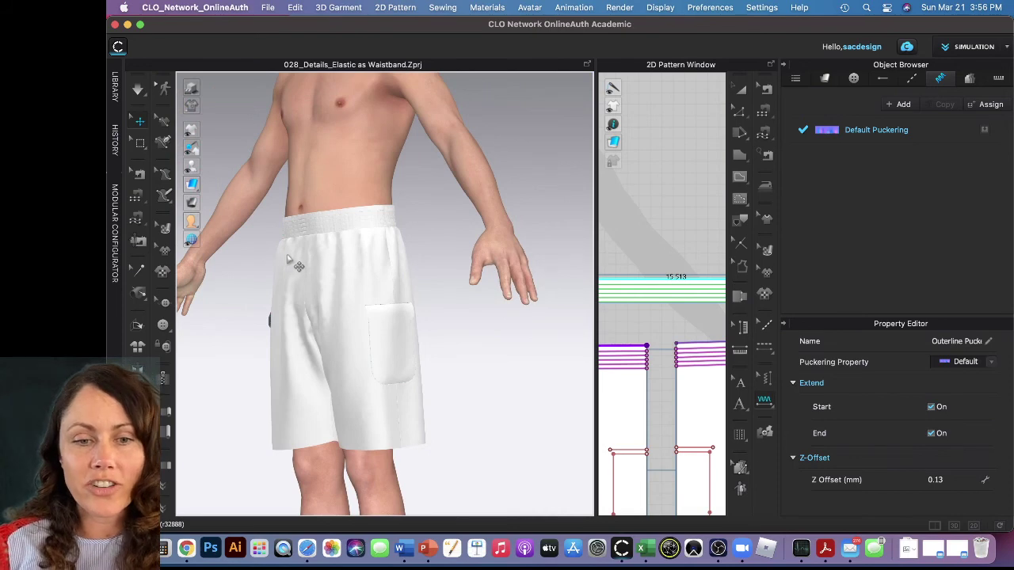